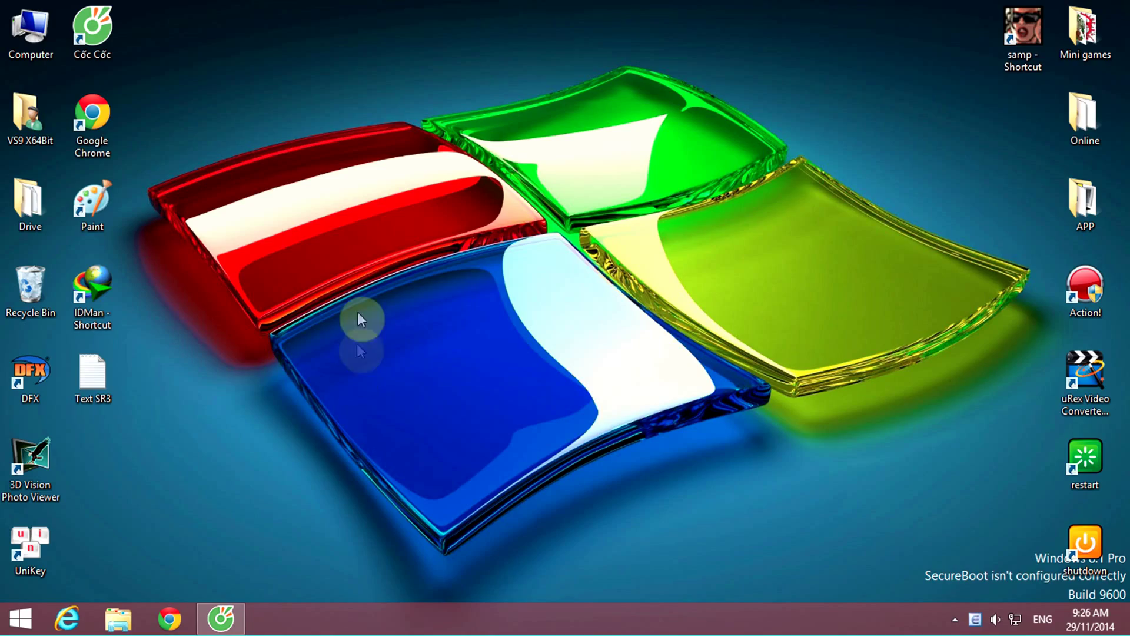
{"action": "left_click", "coordinate": [221, 618]}
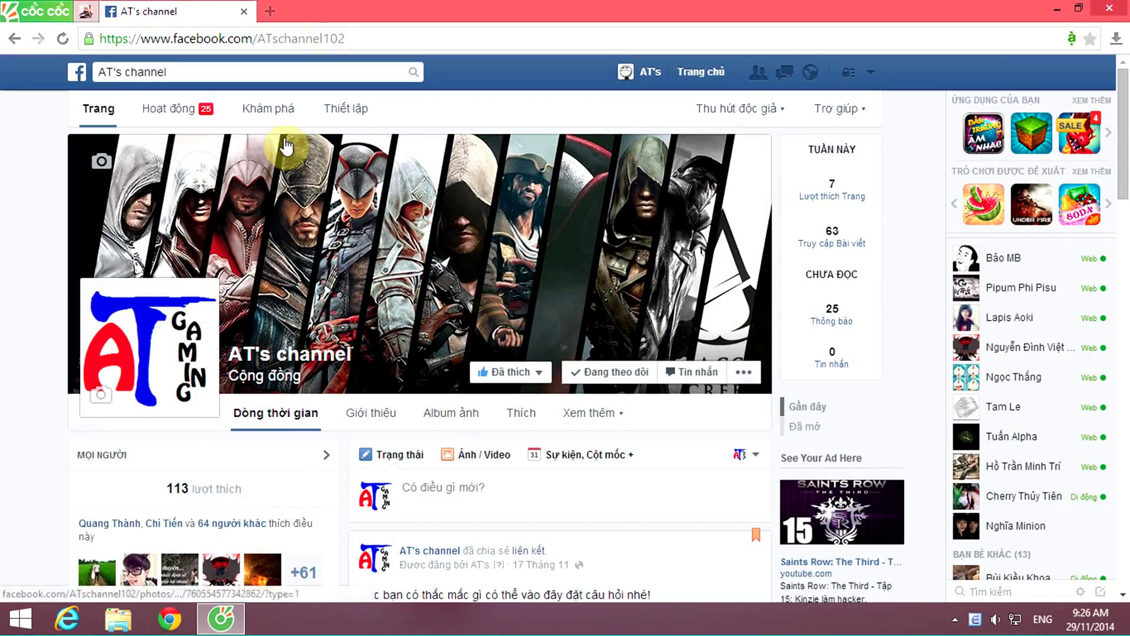
{"action": "left_click", "coordinate": [1054, 8]}
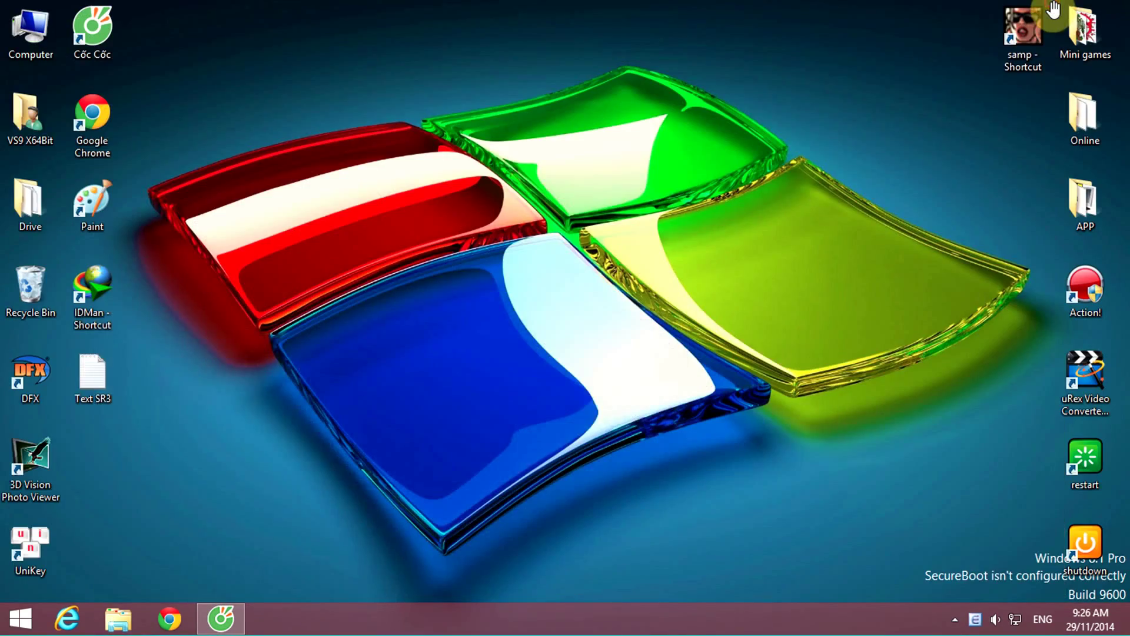
{"action": "right_click", "coordinate": [357, 106]}
{"action": "left_click", "coordinate": [386, 152]}
{"action": "right_click", "coordinate": [384, 151]}
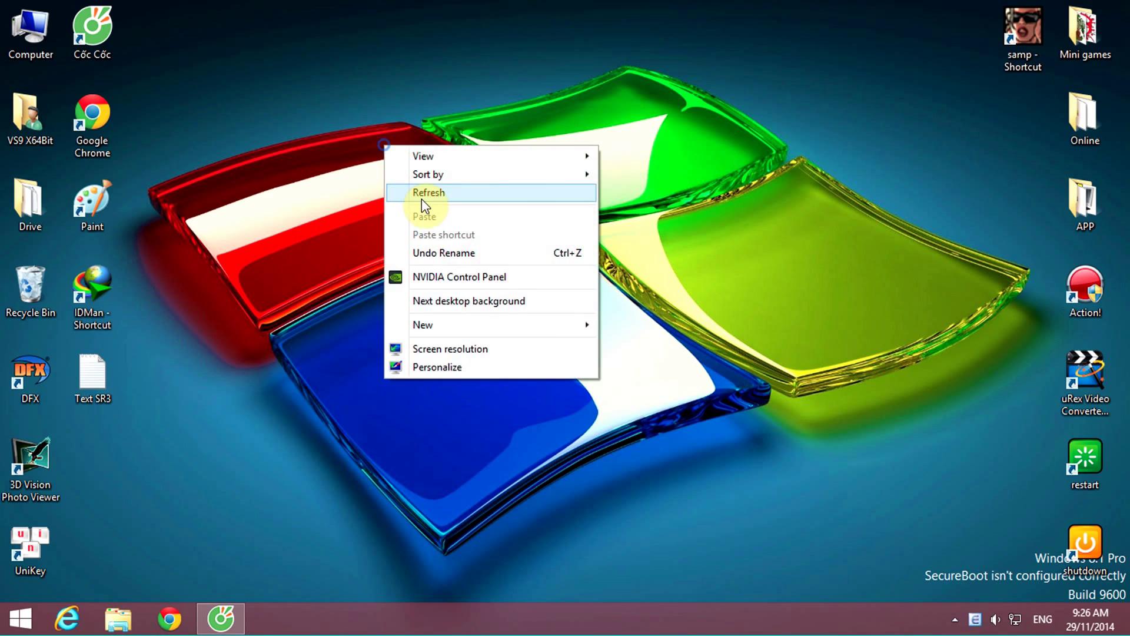
{"action": "left_click", "coordinate": [424, 191]}
{"action": "right_click", "coordinate": [421, 203]}
{"action": "left_click", "coordinate": [452, 245]}
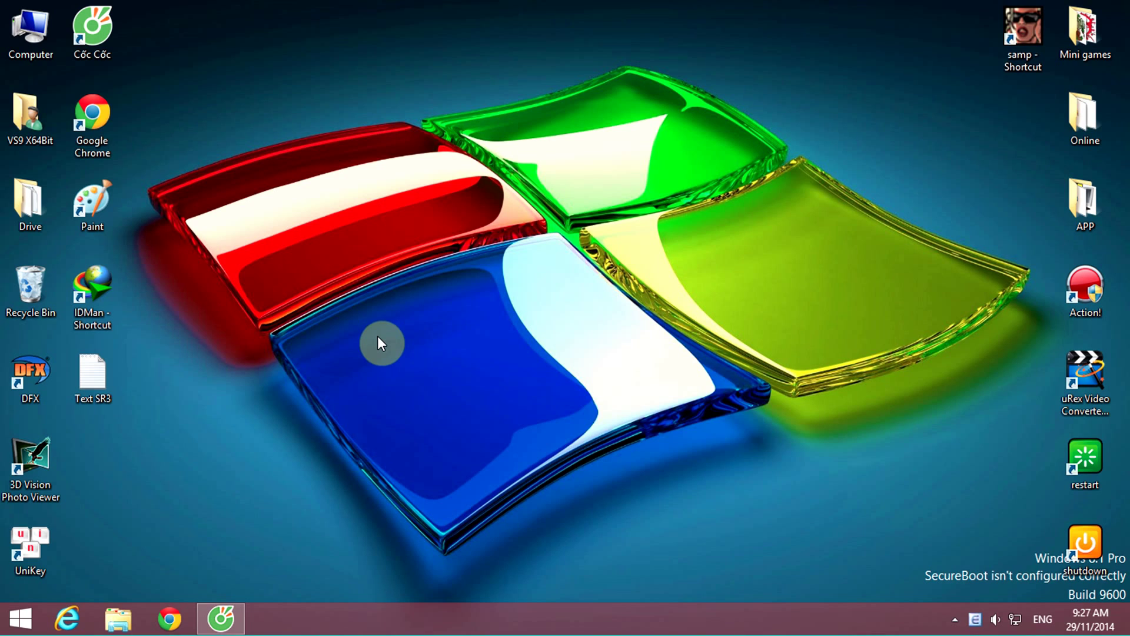
{"action": "left_click_drag", "start_coordinate": [193, 283], "coordinate": [789, 563]}
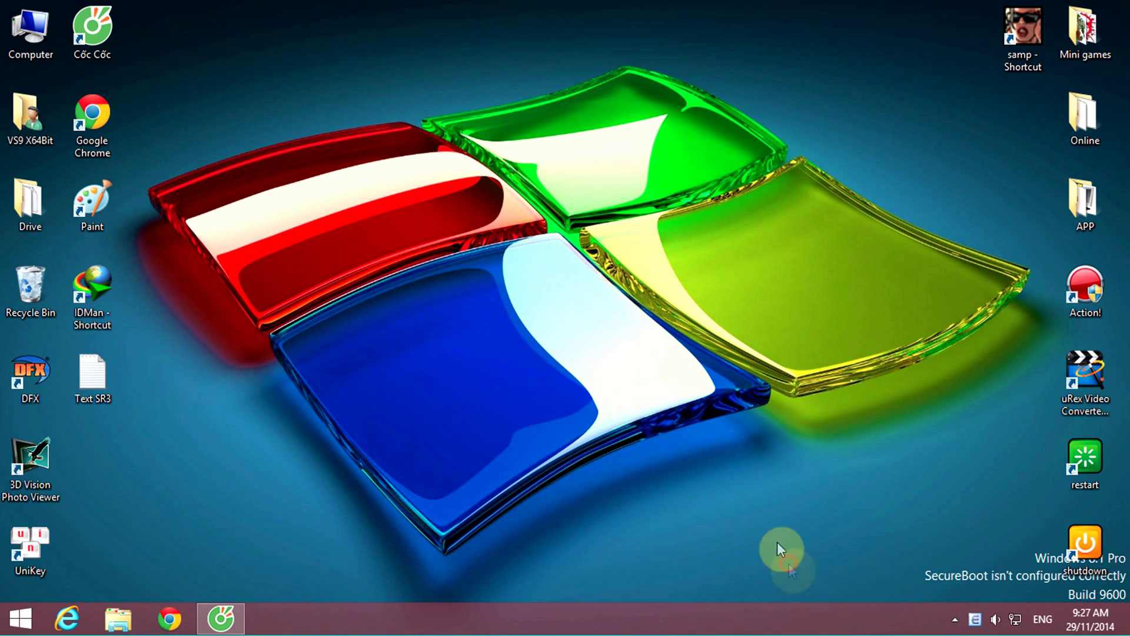
{"action": "right_click", "coordinate": [213, 338]}
{"action": "left_click_drag", "start_coordinate": [195, 310], "coordinate": [815, 570]}
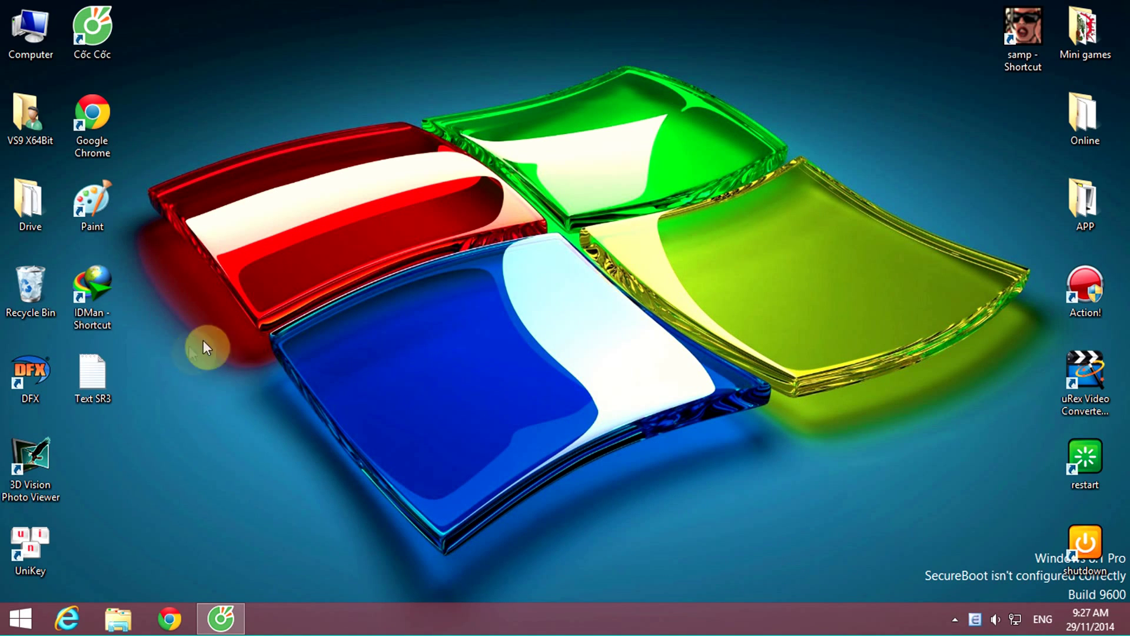
Switch to the Cốc Cốc browser and load the Google home page in place of the Facebook page.
{"action": "left_click", "coordinate": [213, 626]}
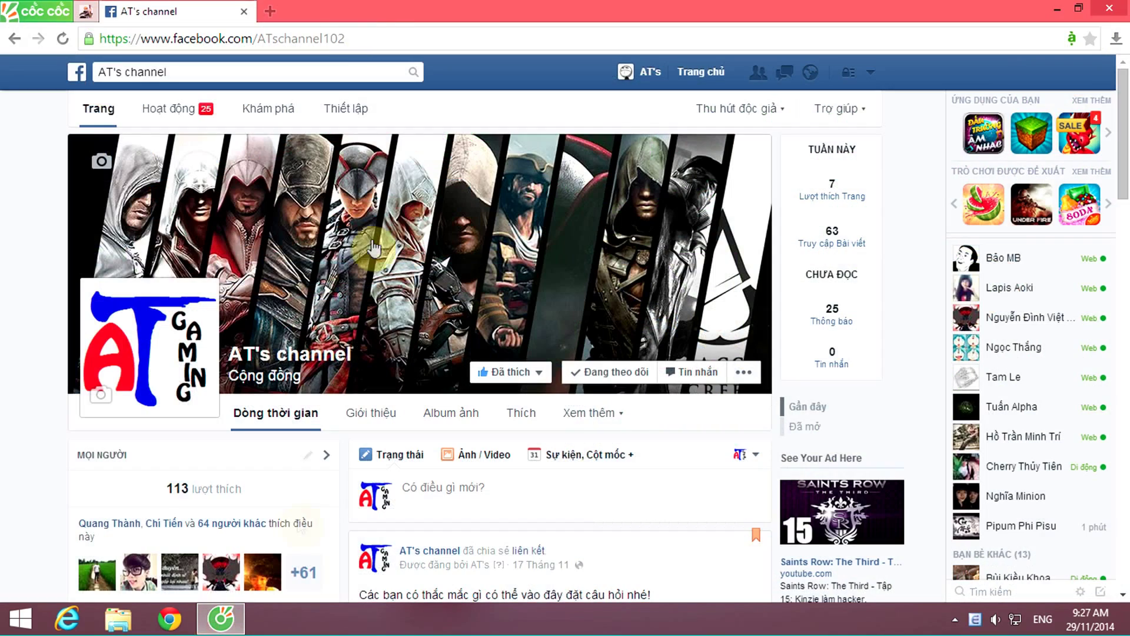
{"action": "left_click", "coordinate": [304, 33]}
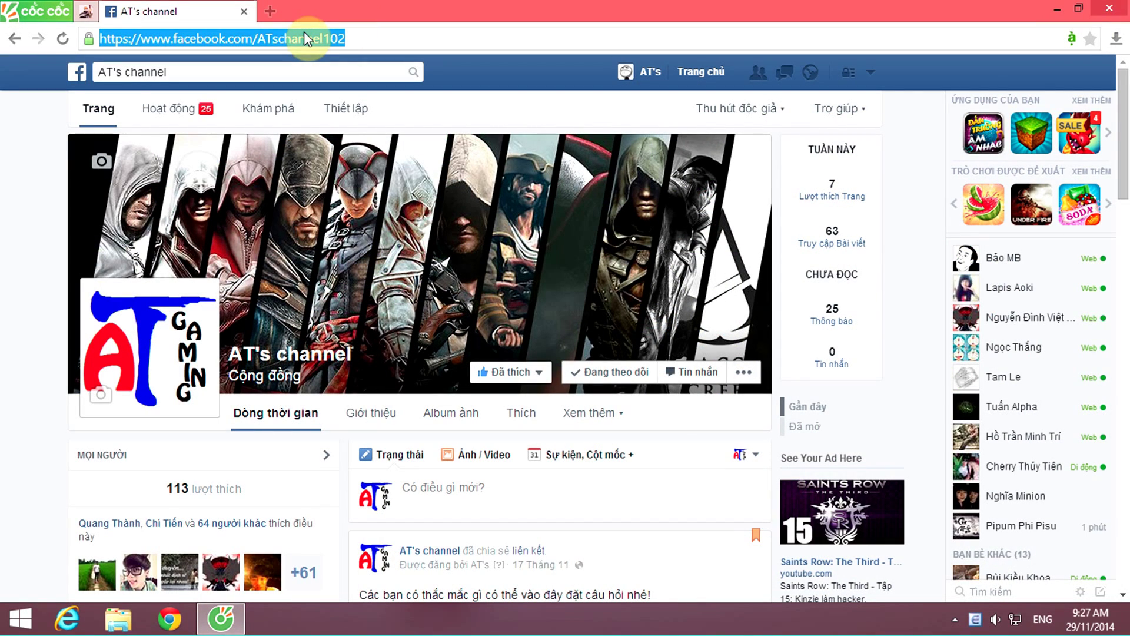
{"action": "type", "text": "go"}
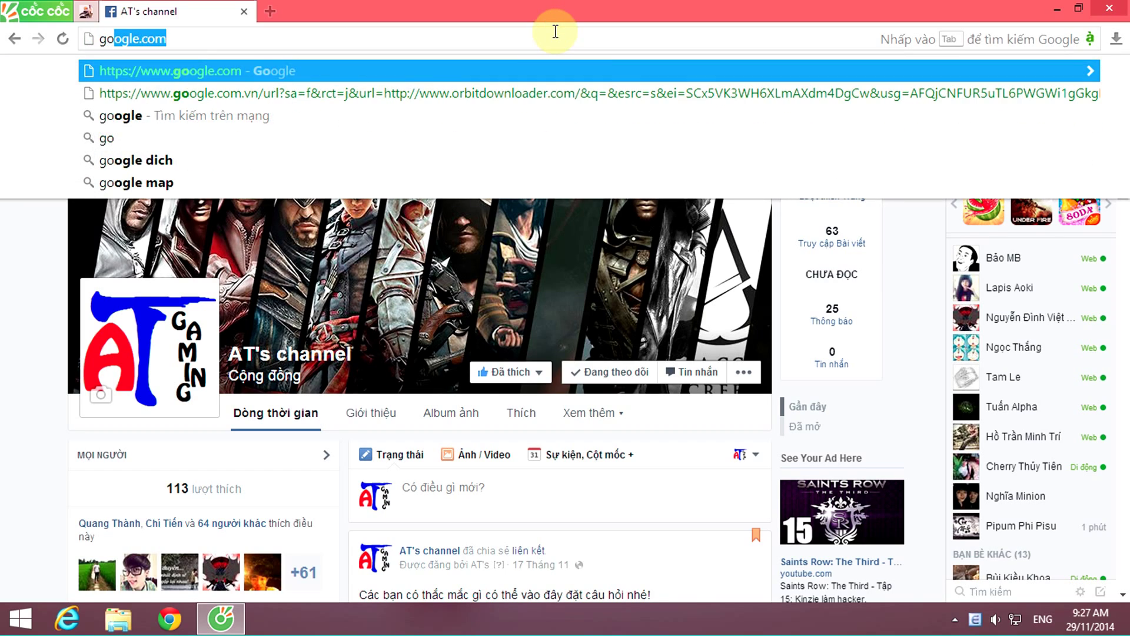
{"action": "key", "text": "Return"}
{"action": "left_click", "coordinate": [1058, 9]}
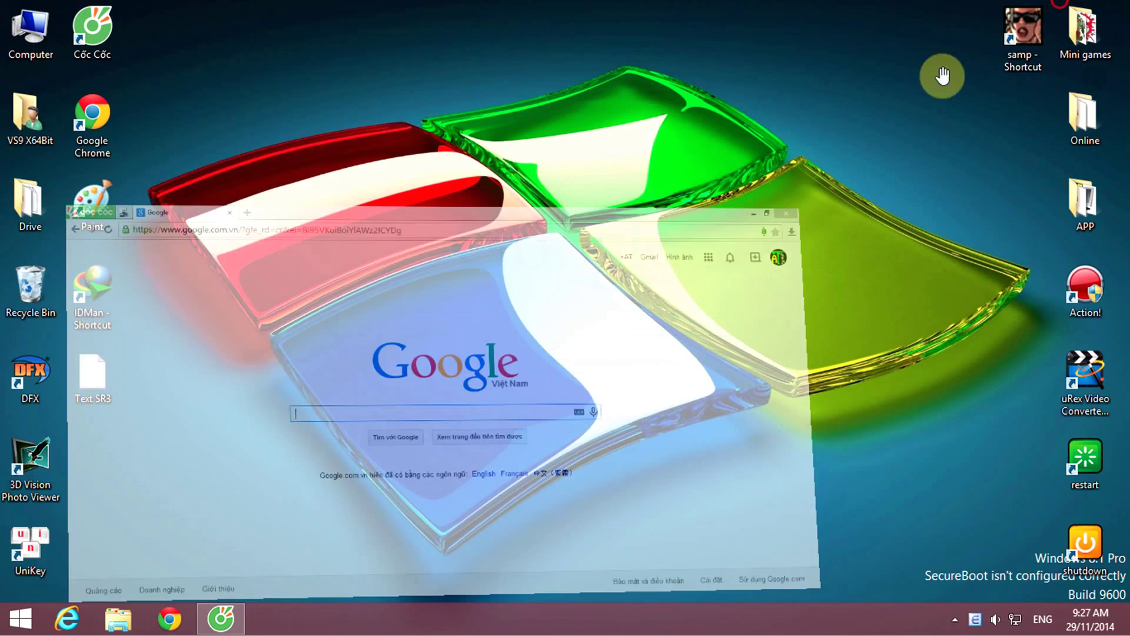
{"action": "left_click", "coordinate": [100, 287]}
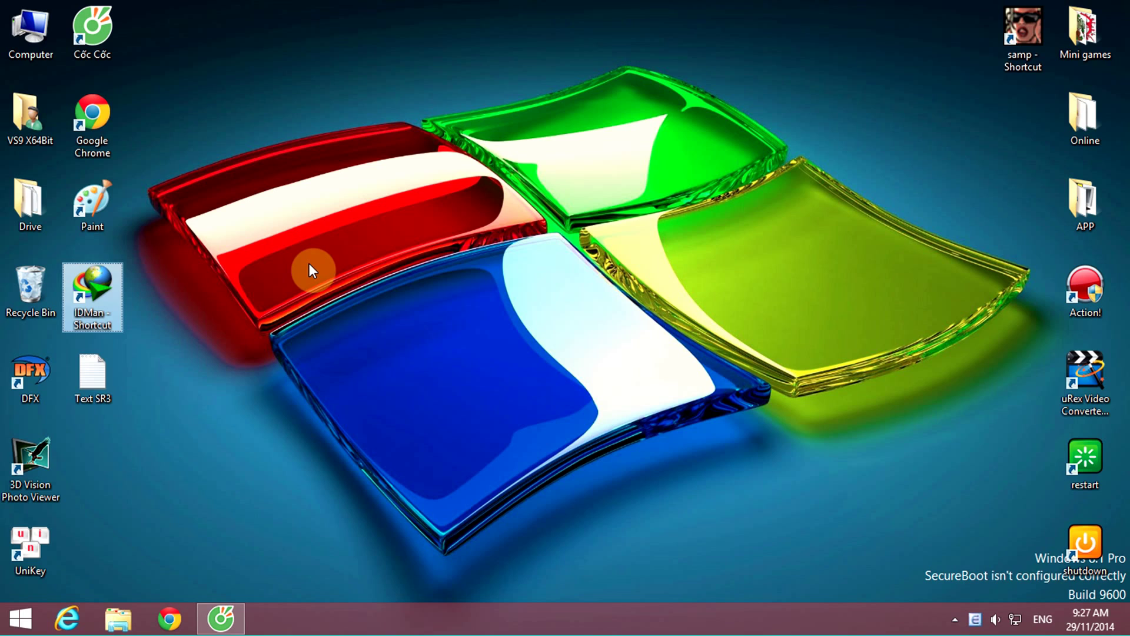
{"action": "left_click", "coordinate": [105, 290]}
{"action": "left_click", "coordinate": [177, 304]}
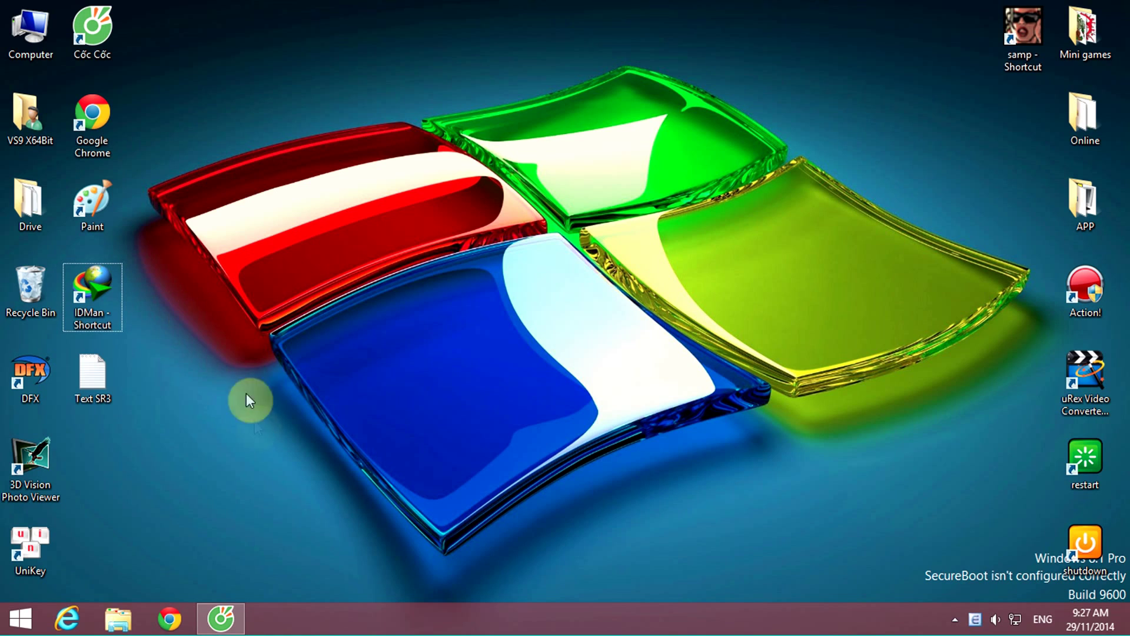
Return to the Cốc Cốc browser and search Google for "Orbit downloader".
{"action": "left_click", "coordinate": [221, 618]}
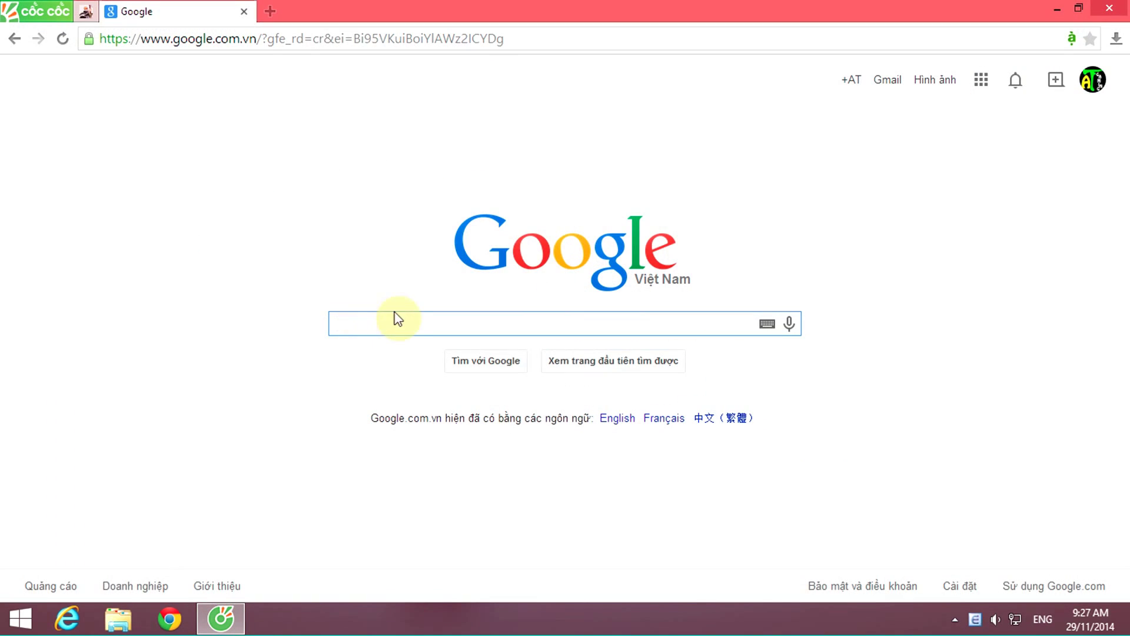
{"action": "type", "text": "O"}
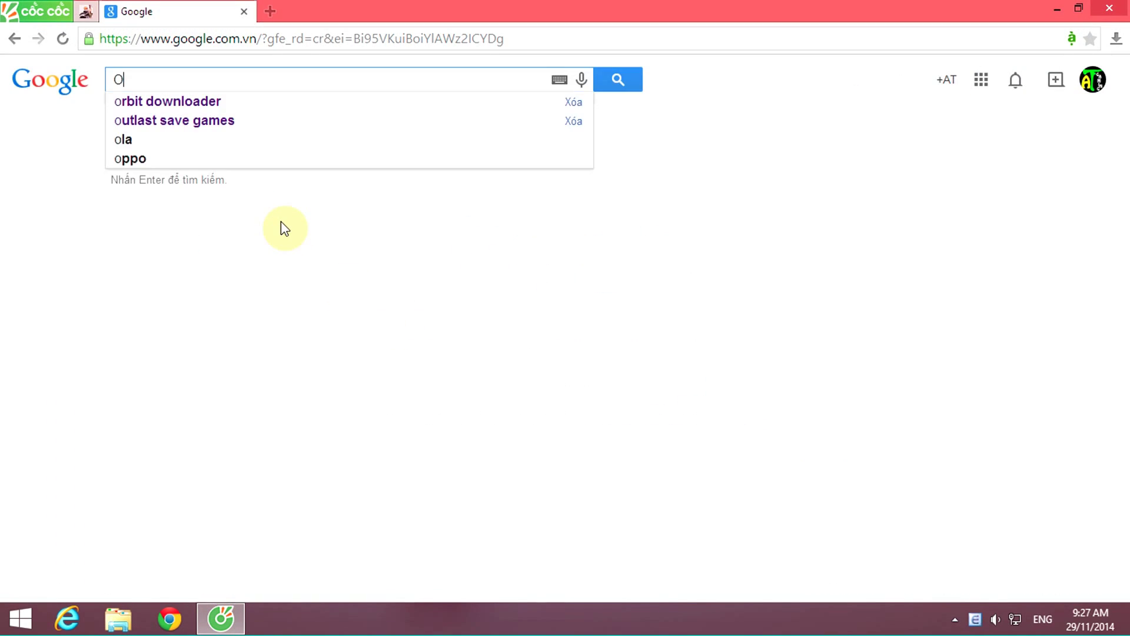
{"action": "type", "text": "rr"}
{"action": "key", "text": "BackSpace"}
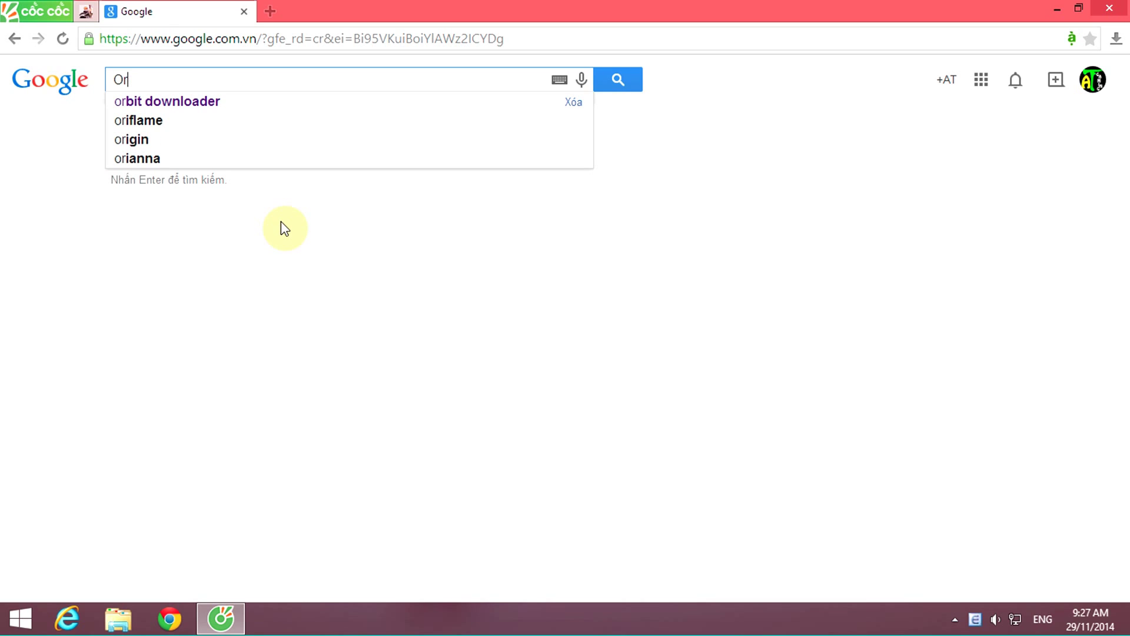
{"action": "type", "text": "bit "}
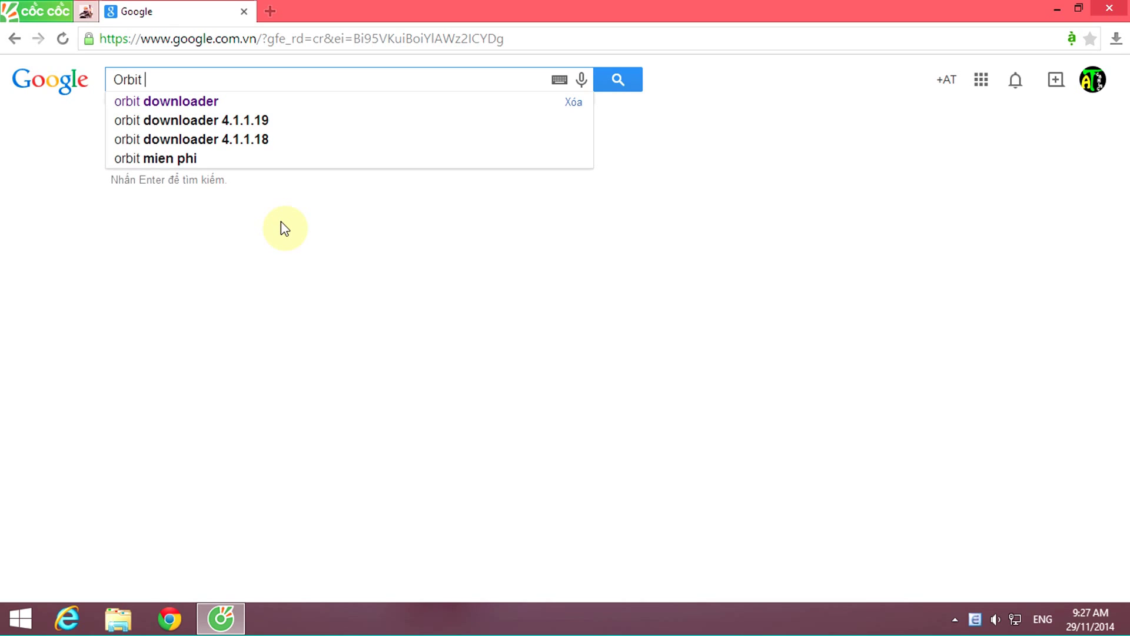
{"action": "type", "text": "downla"}
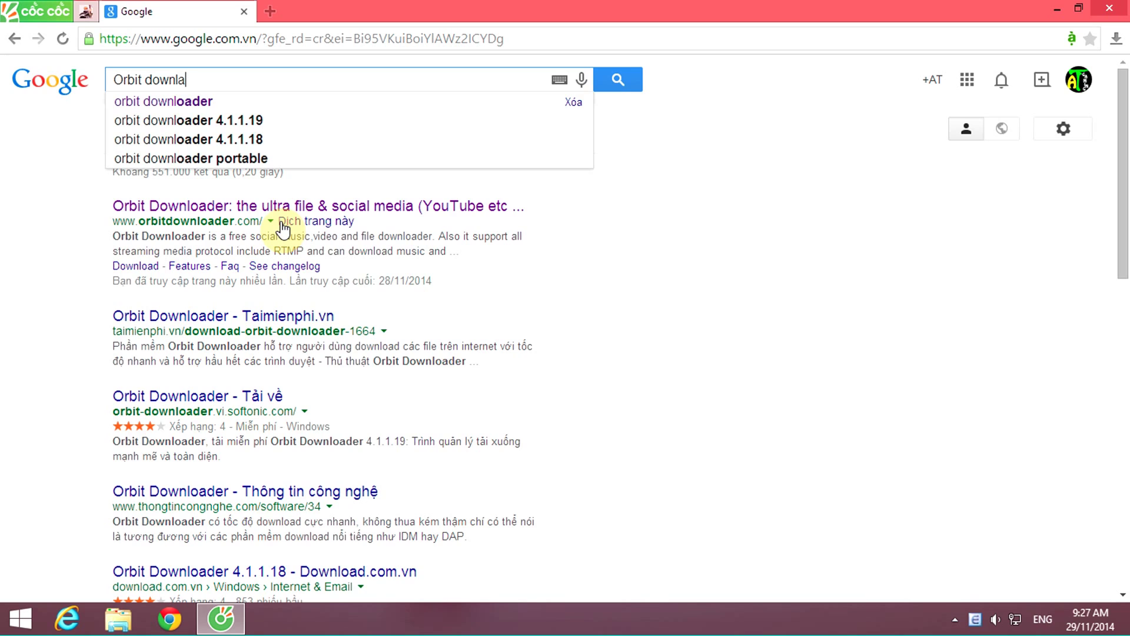
{"action": "key", "text": "BackSpace"}
{"action": "type", "text": "oader"}
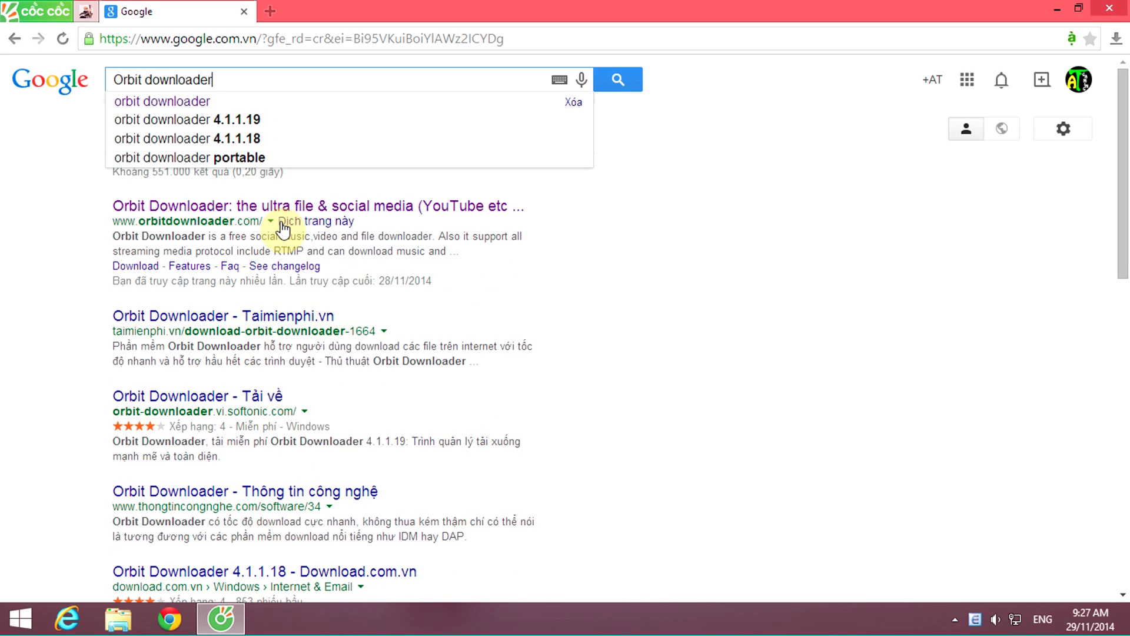
{"action": "left_click", "coordinate": [626, 81]}
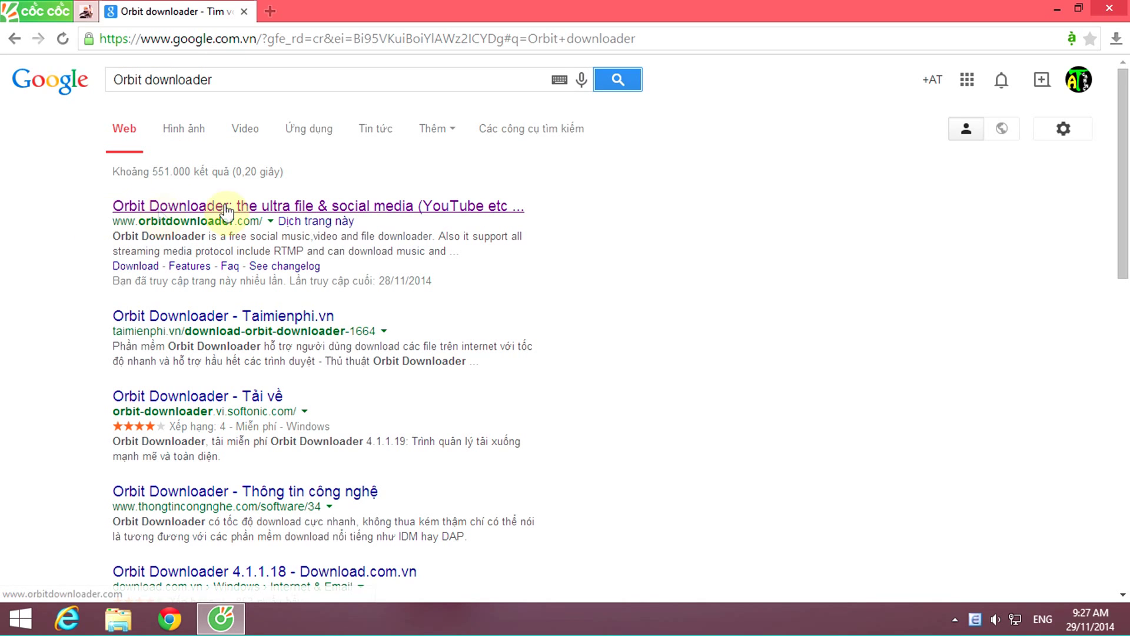
Open the orbitdownloader.com search result and download the Orbit Downloader installer from its home page.
{"action": "left_click", "coordinate": [339, 206]}
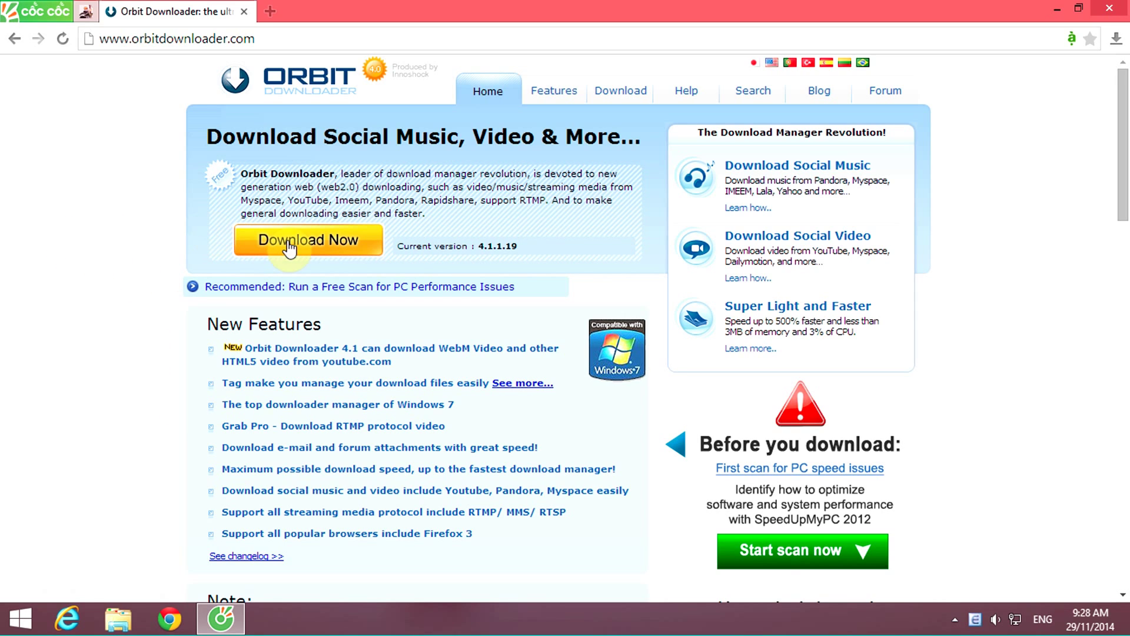
{"action": "left_click", "coordinate": [327, 248]}
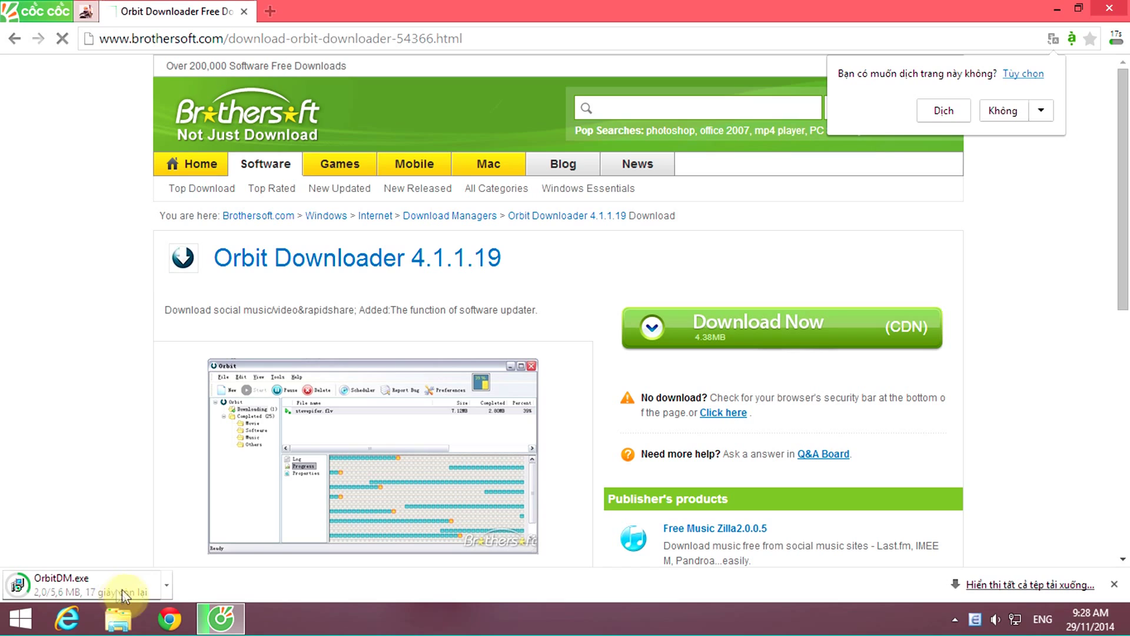
Go to the taigame.org website in the current browser tab.
{"action": "left_click", "coordinate": [284, 38]}
{"action": "type", "text": "taigame.org"}
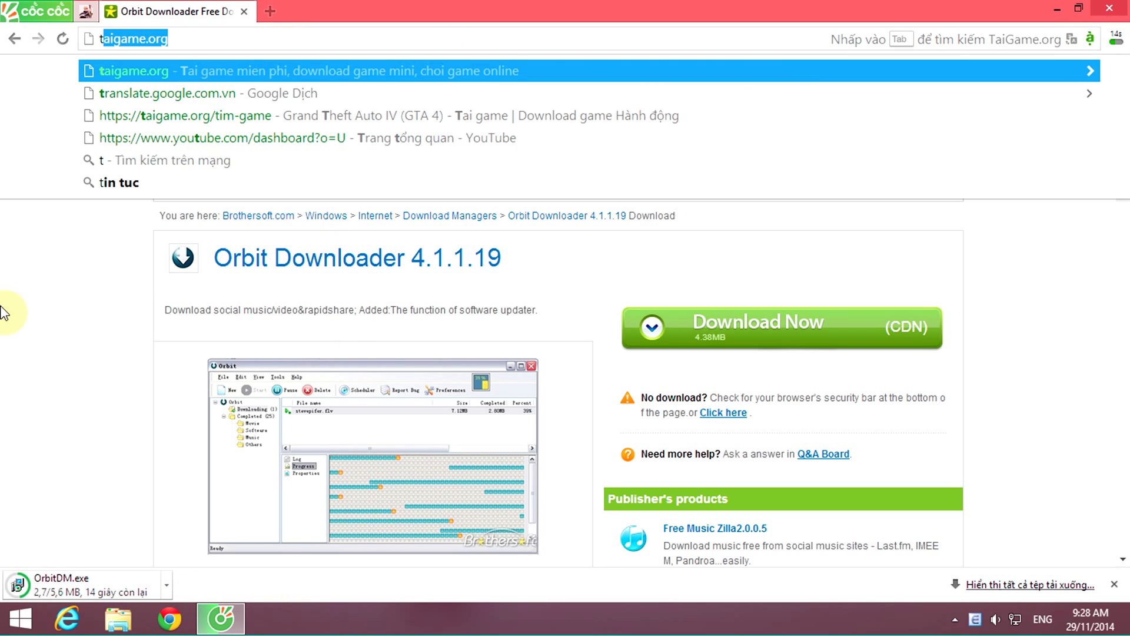
{"action": "key", "text": "Return"}
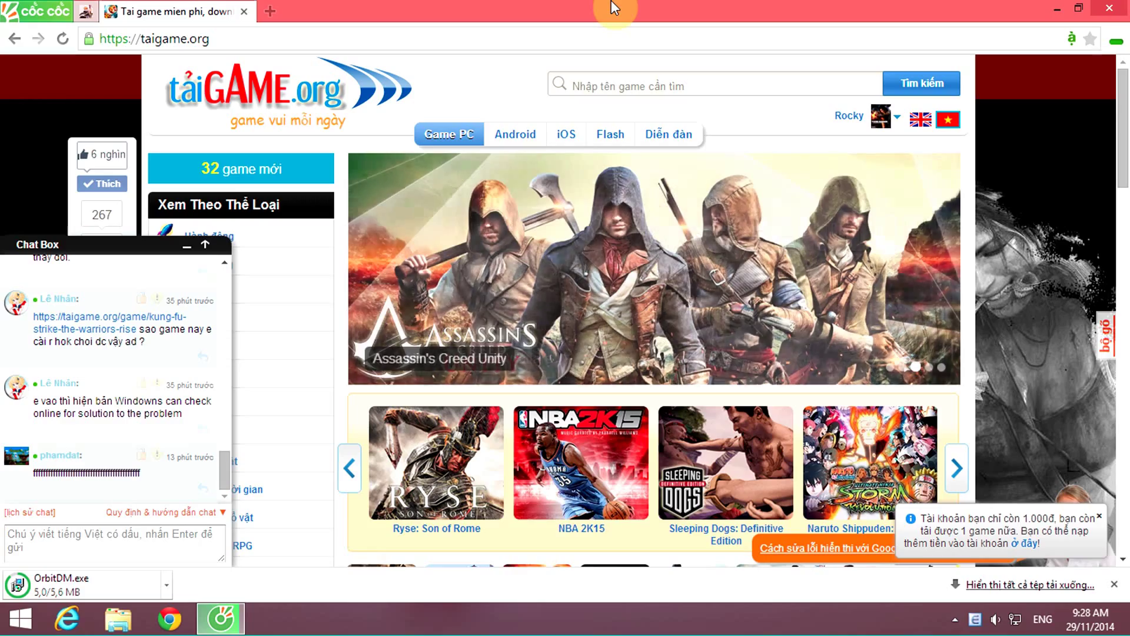
Search the game site for "Grand theft" and open the suggested Grand Theft Auto IV page.
{"action": "type", "text": "Gr"}
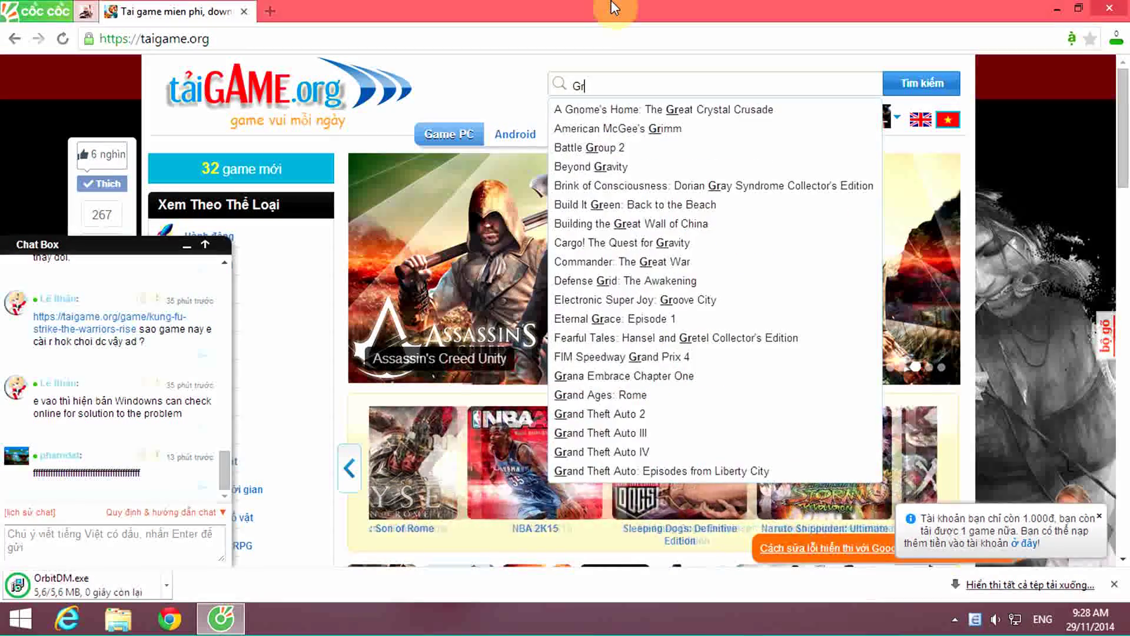
{"action": "type", "text": "and "}
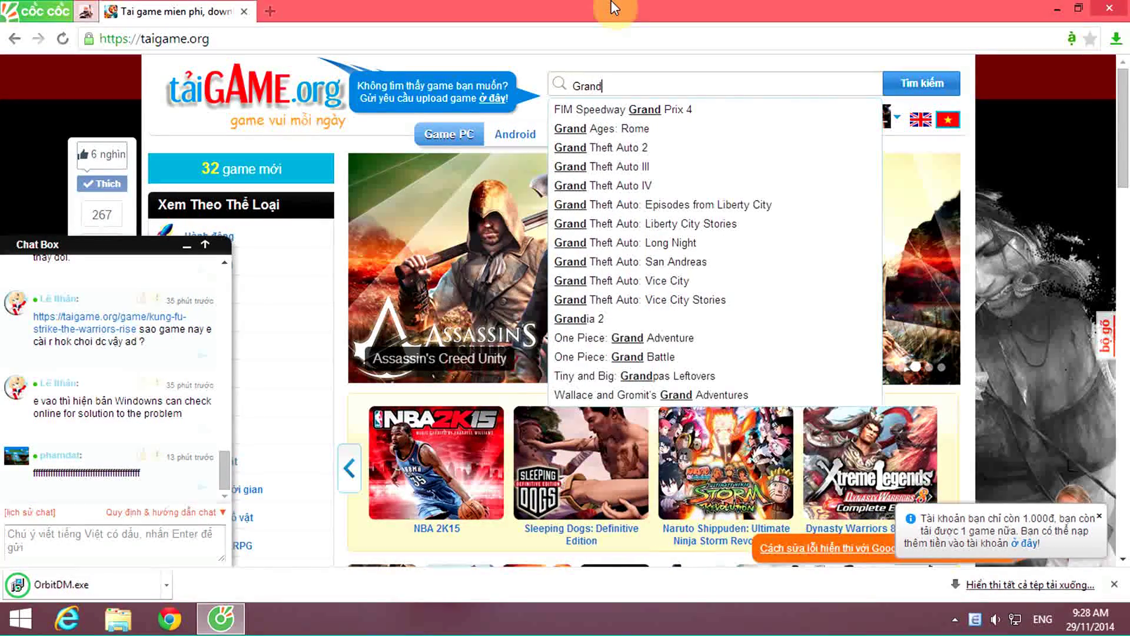
{"action": "type", "text": "thef"}
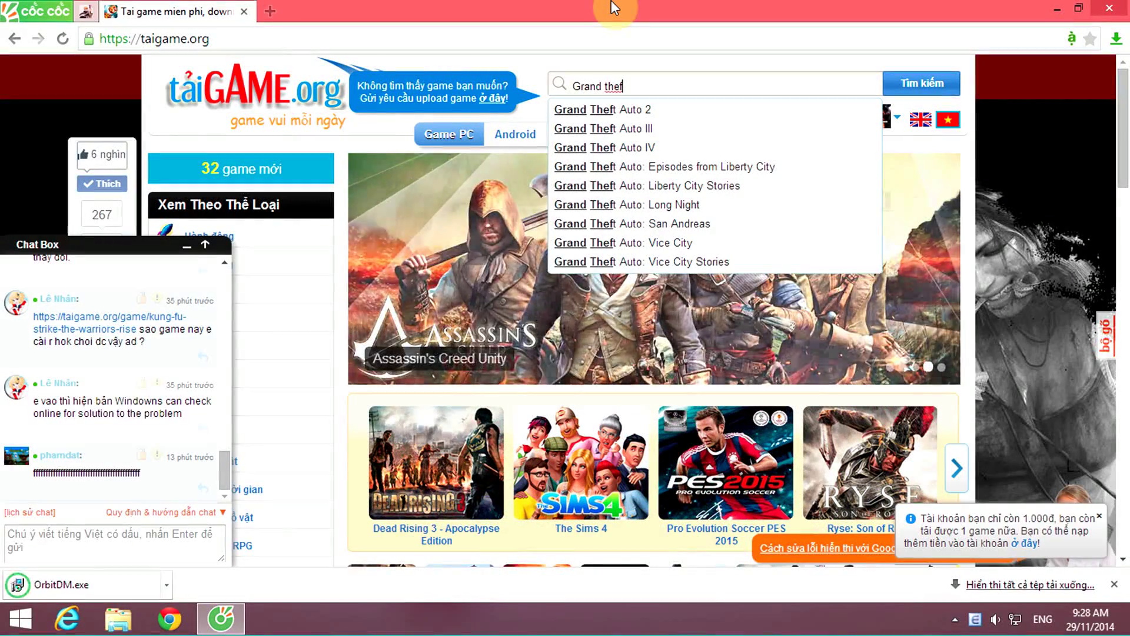
{"action": "type", "text": "t"}
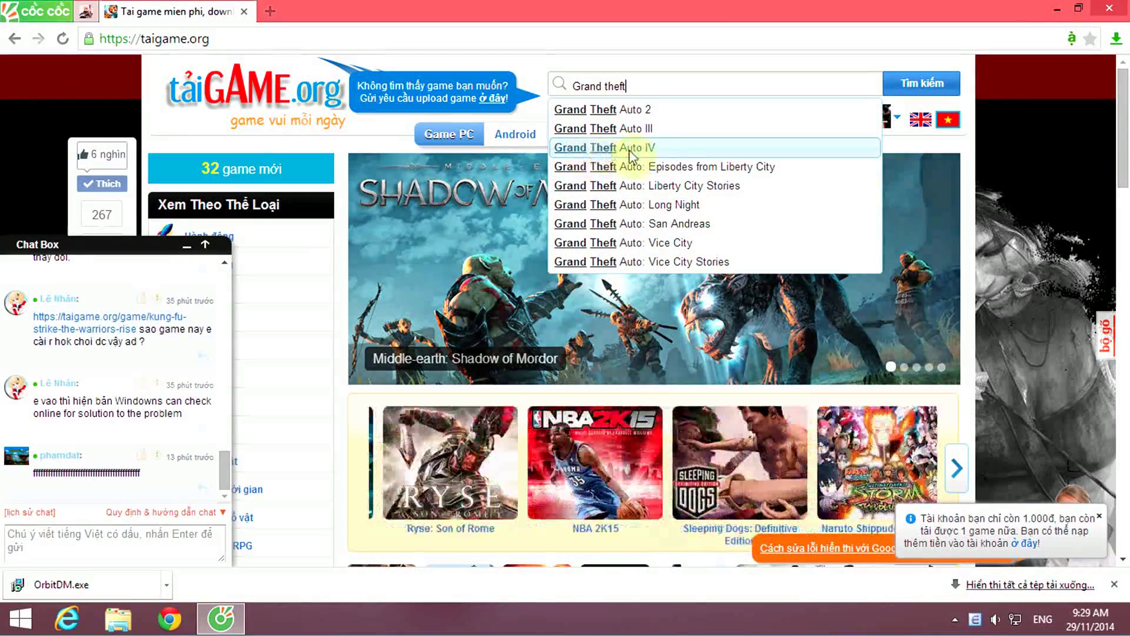
{"action": "left_click", "coordinate": [659, 148]}
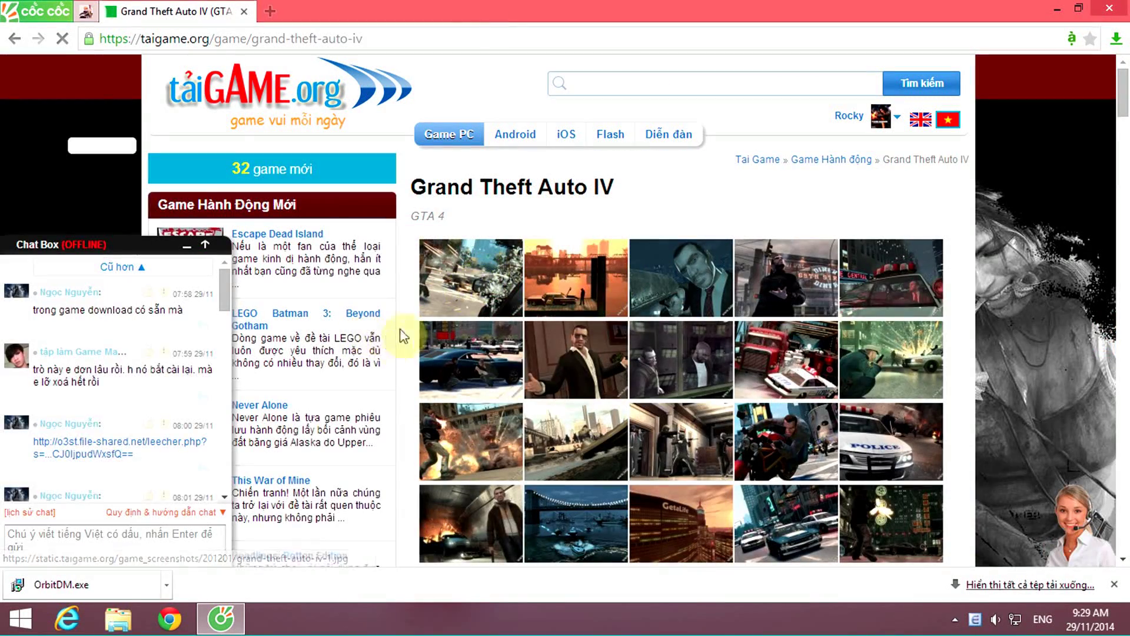
{"action": "scroll", "coordinate": [736, 191], "scroll_direction": "down", "scroll_amount": 2}
{"action": "scroll", "coordinate": [734, 185], "scroll_direction": "up", "scroll_amount": 2}
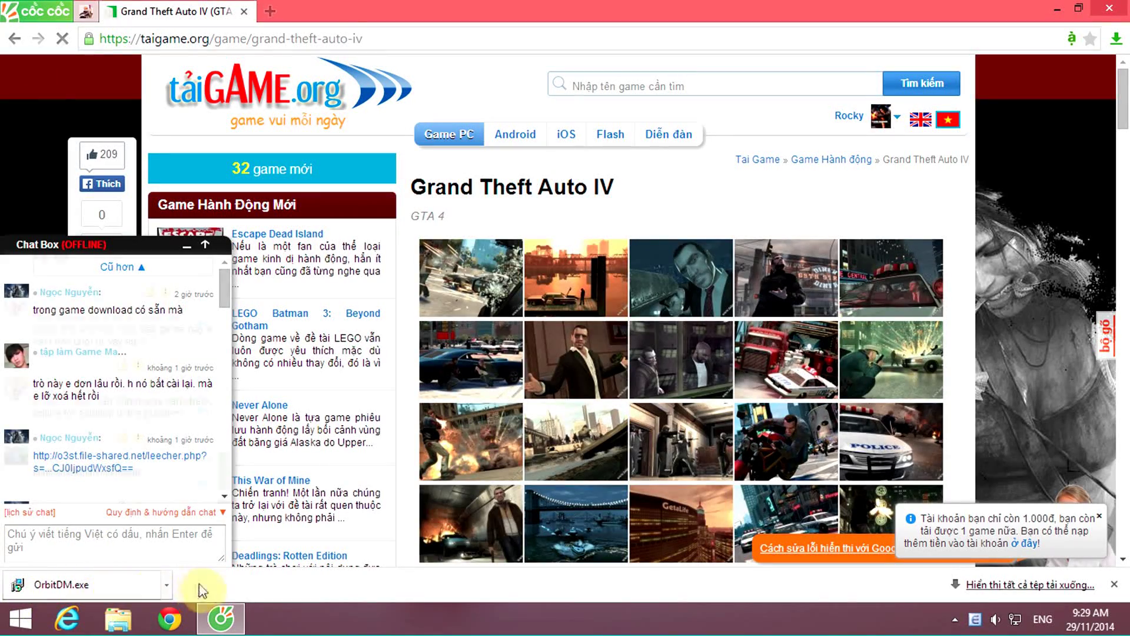
Run the downloaded OrbitDM.exe, allow it past the security warning, and minimize the browser behind the setup wizard.
{"action": "left_click", "coordinate": [101, 586]}
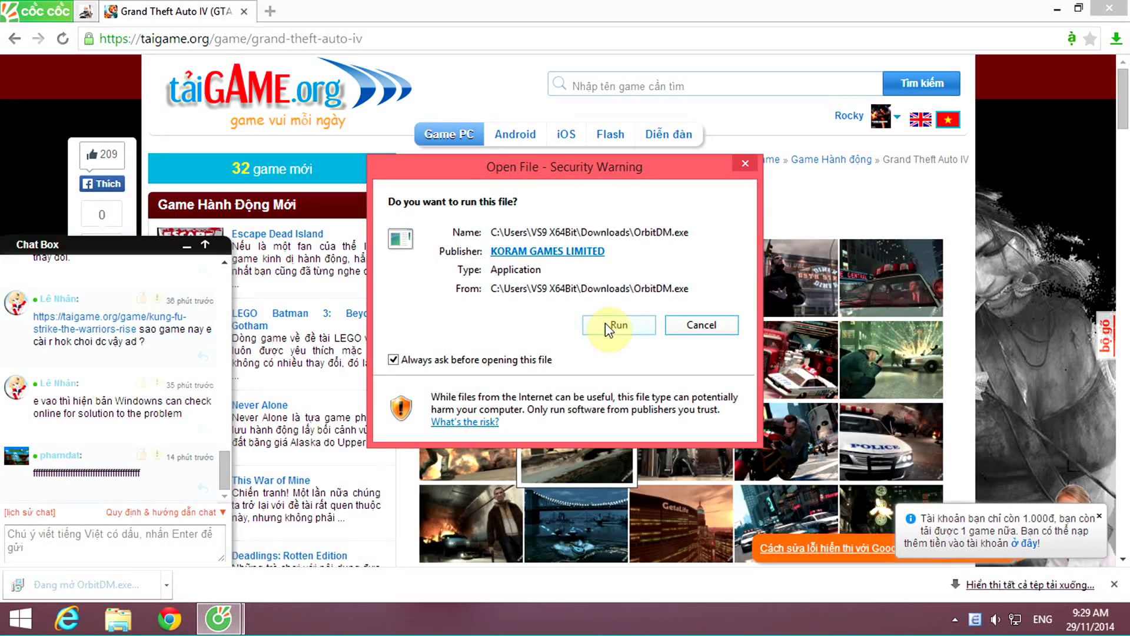
{"action": "left_click", "coordinate": [605, 323]}
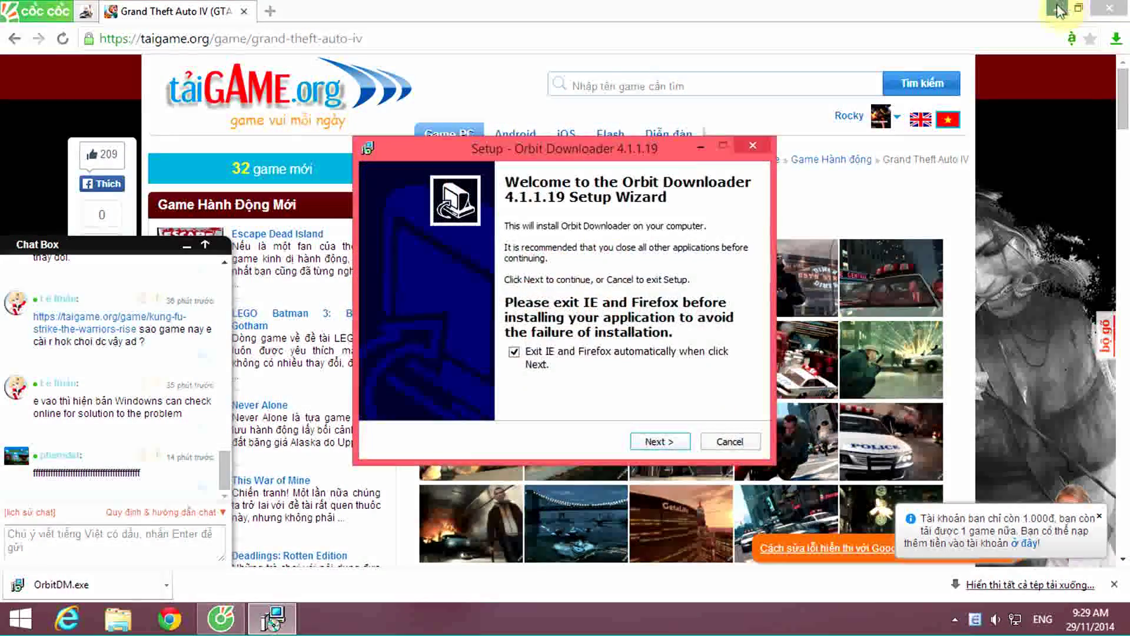
{"action": "left_click", "coordinate": [1060, 8]}
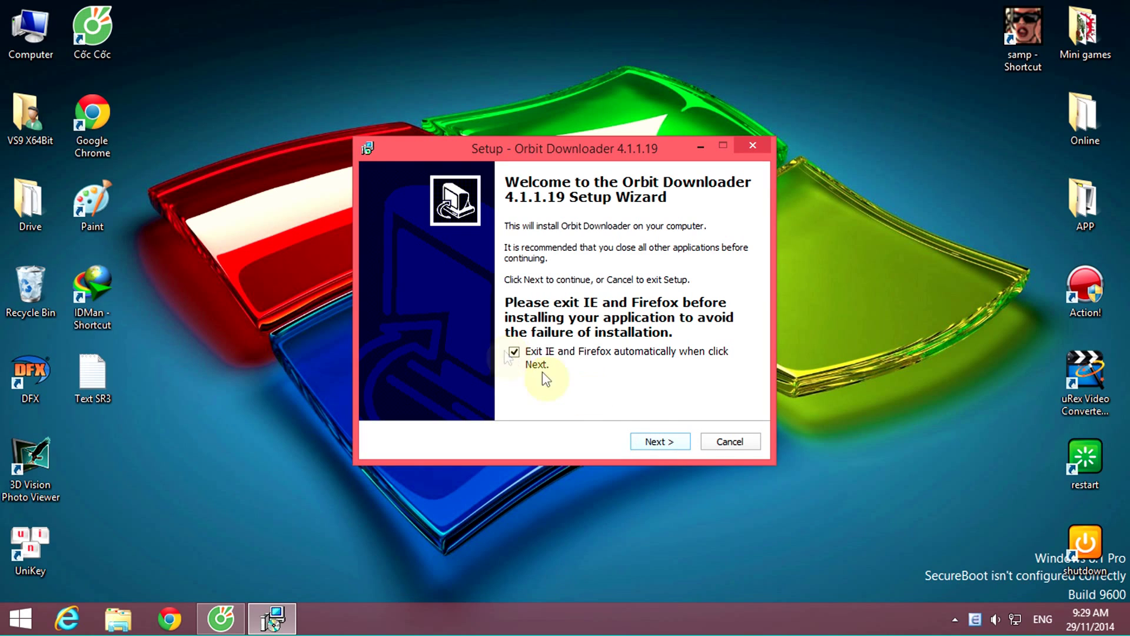
Continue past the Orbit Downloader welcome page and accept the license agreement to reach the destination folder selection.
{"action": "left_click", "coordinate": [661, 443]}
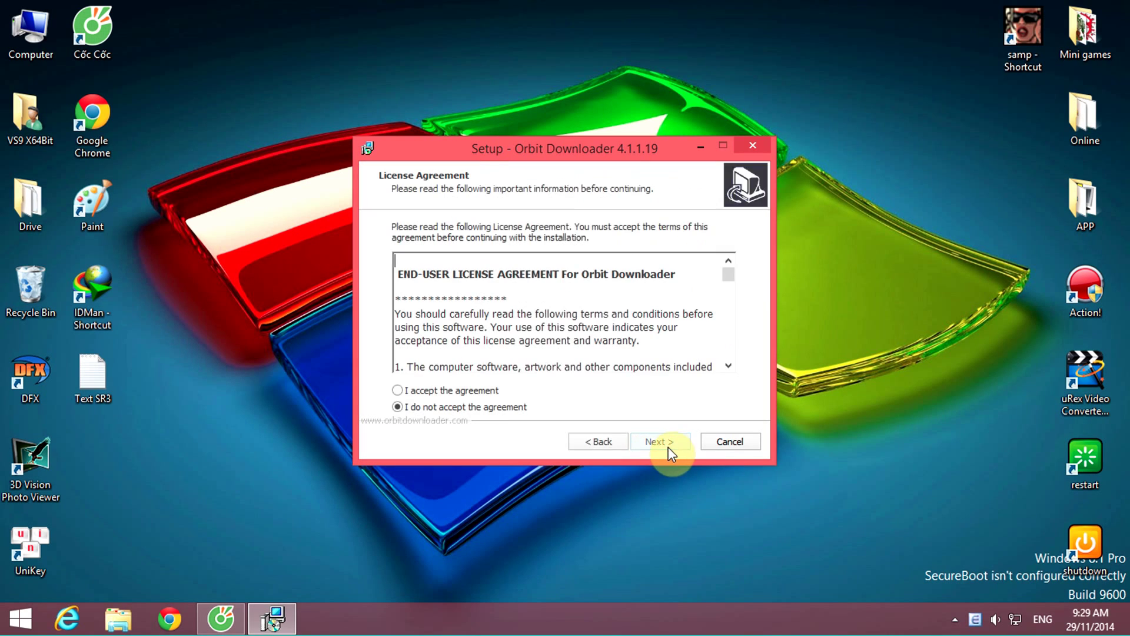
{"action": "left_click", "coordinate": [397, 390]}
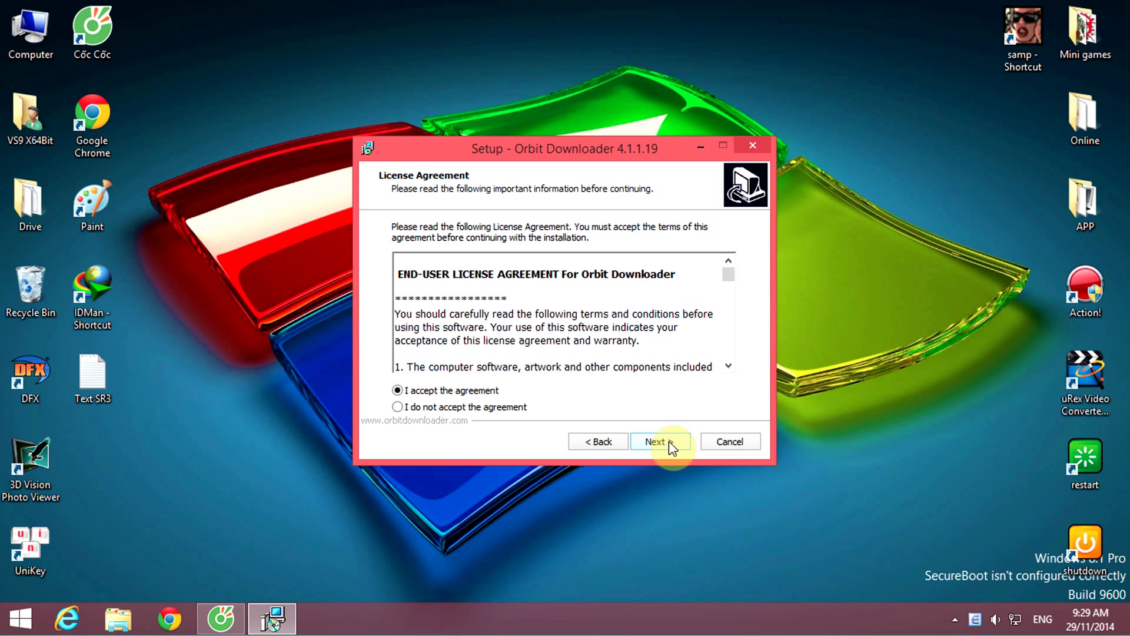
{"action": "left_click", "coordinate": [659, 441]}
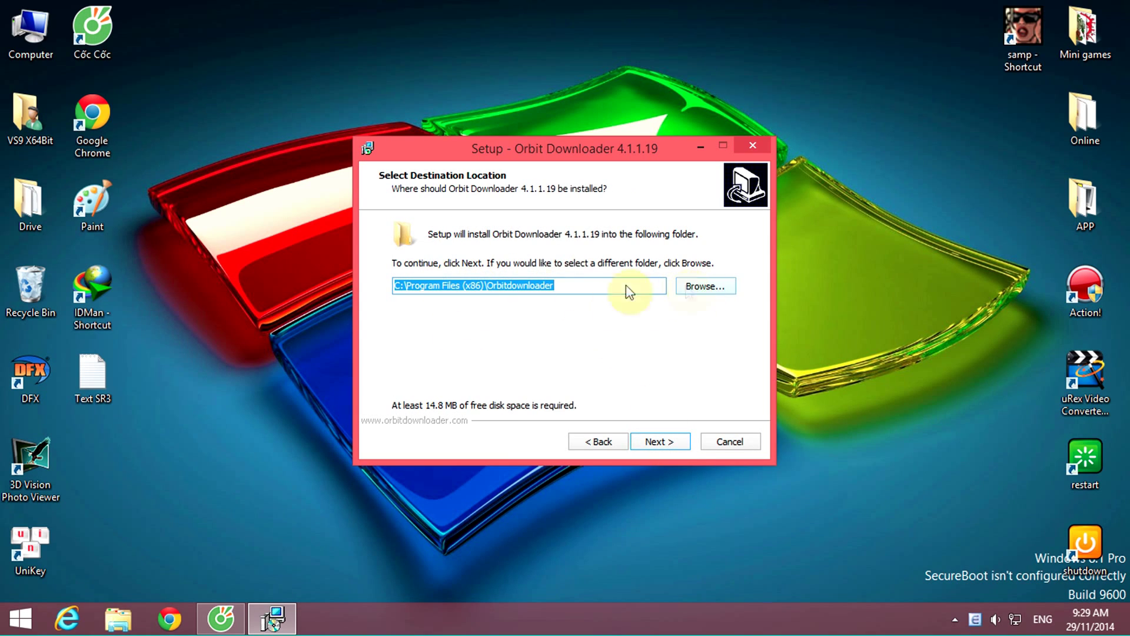
Set the install destination to D:\APP\Orbitdownloader and accept Orbit as the Start Menu folder.
{"action": "left_click", "coordinate": [705, 286]}
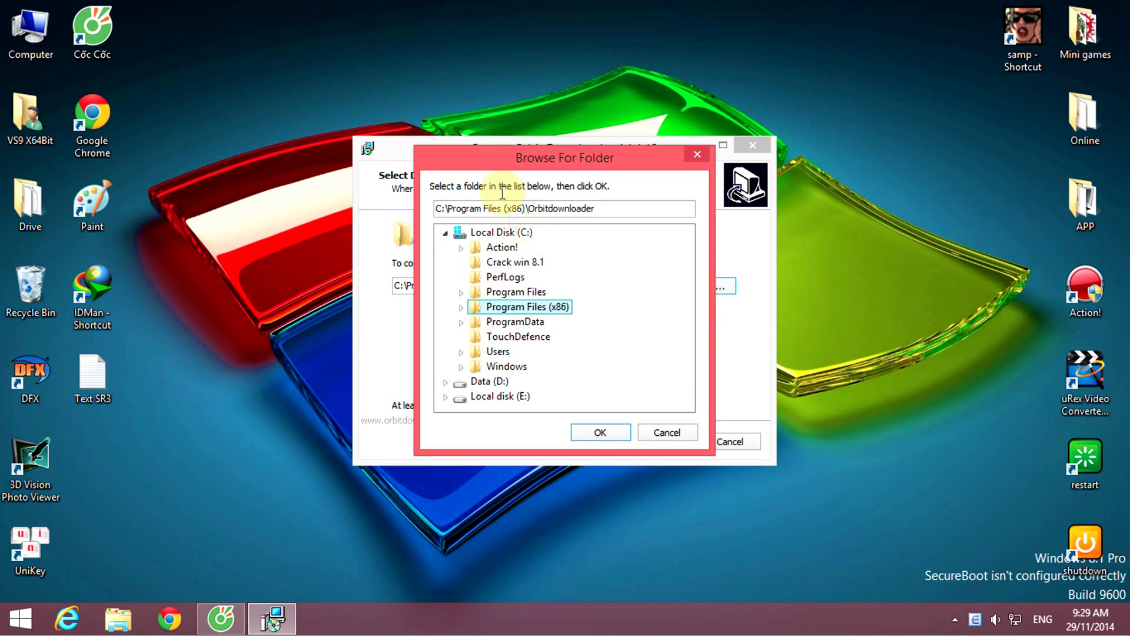
{"action": "left_click", "coordinate": [477, 387]}
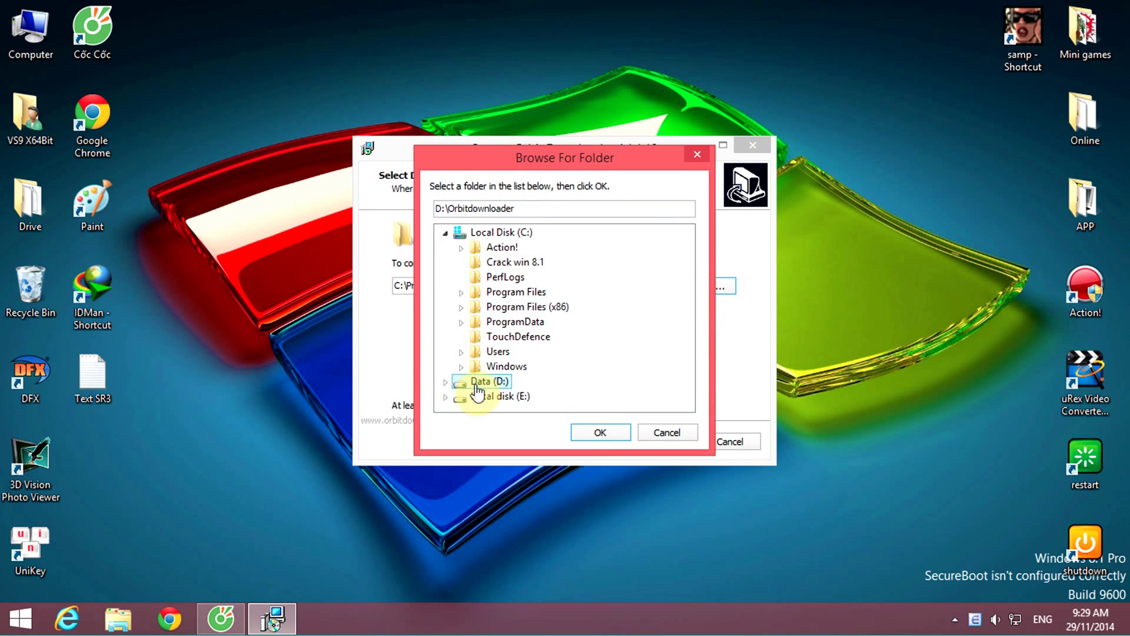
{"action": "left_click", "coordinate": [445, 382]}
{"action": "left_click", "coordinate": [494, 247]}
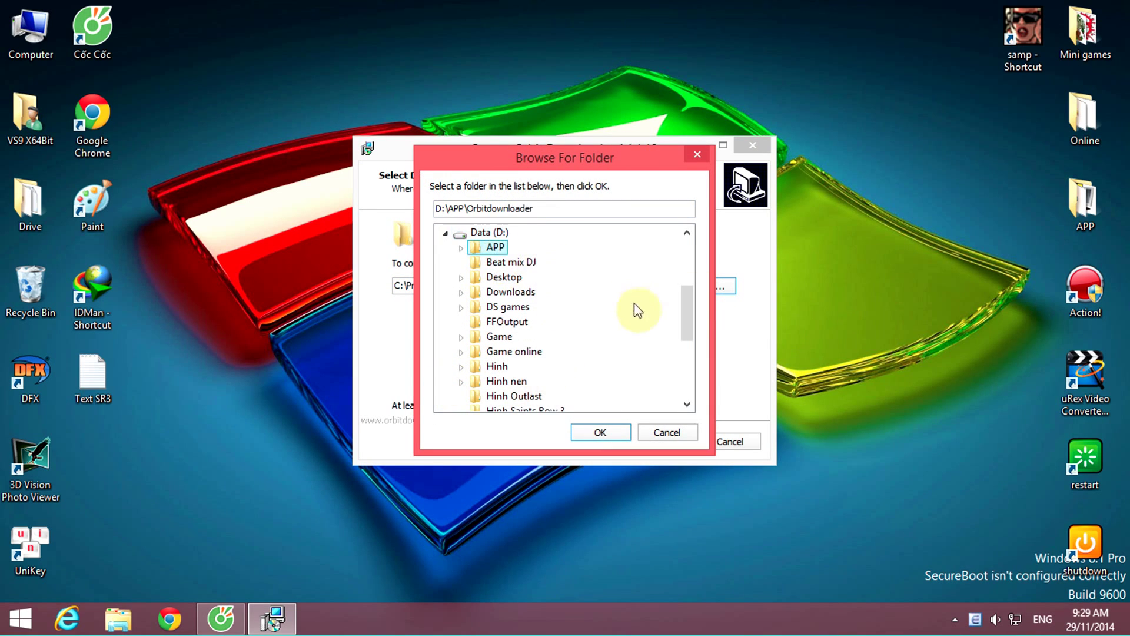
{"action": "left_click", "coordinate": [598, 432]}
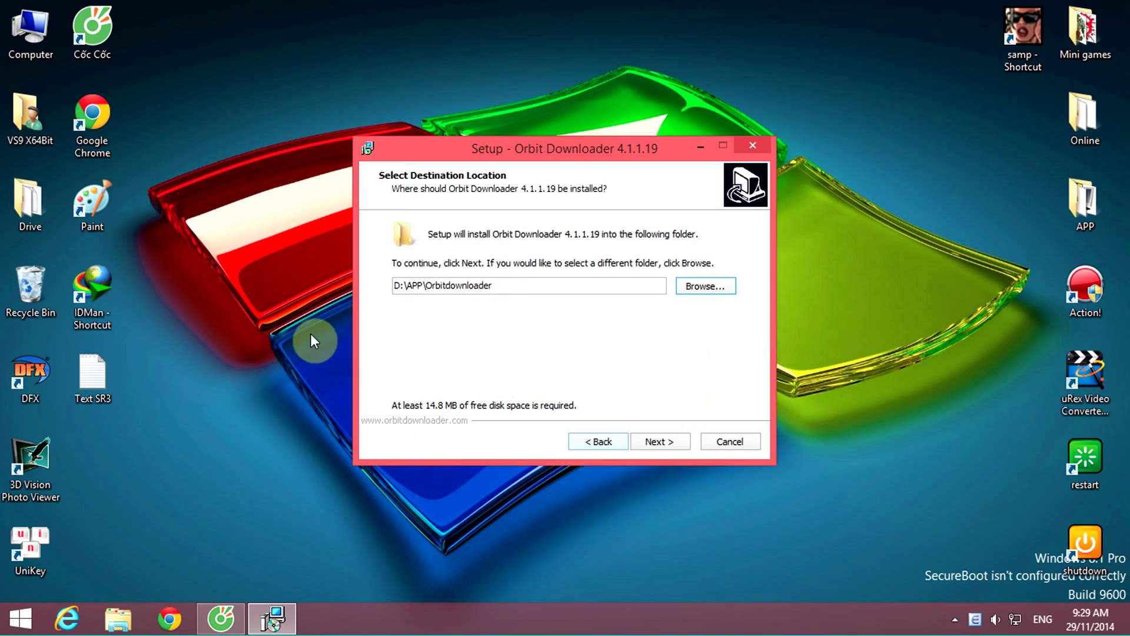
{"action": "left_click", "coordinate": [655, 442]}
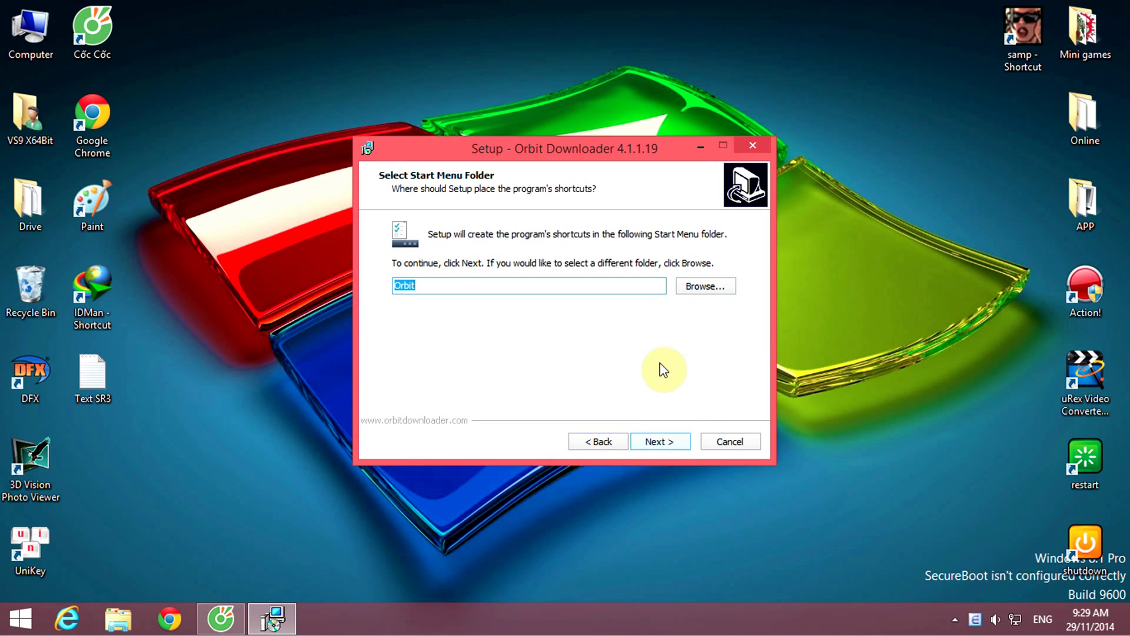
{"action": "left_click", "coordinate": [655, 441]}
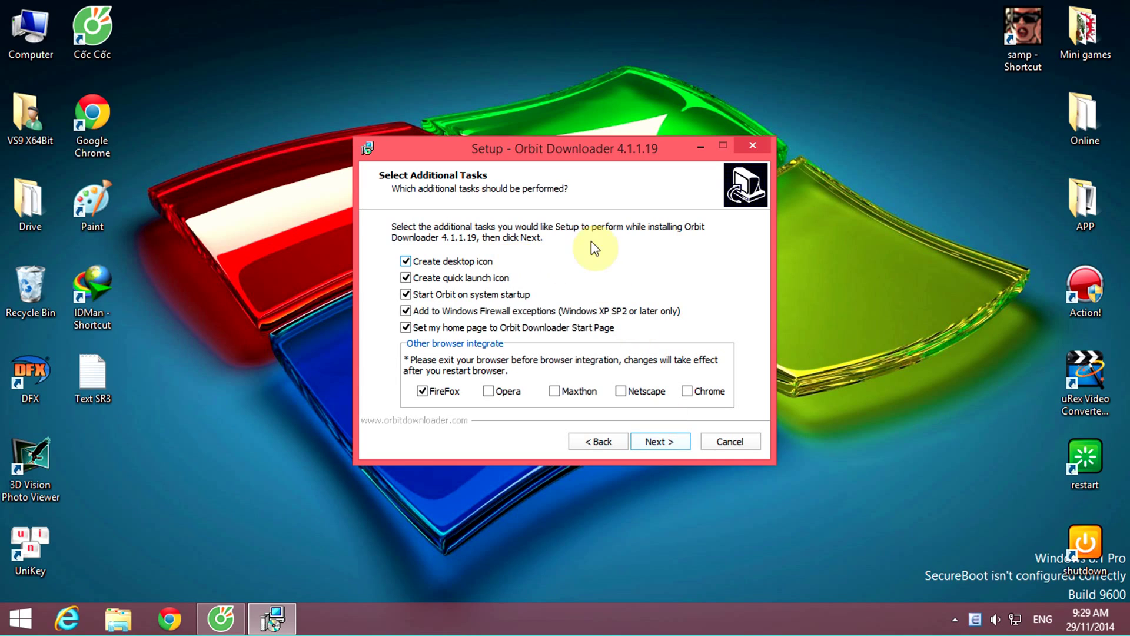
Disable the quick launch icon, system startup, firewall exception and home page tasks, enable Chrome integration, and start the installation.
{"action": "left_click", "coordinate": [410, 326]}
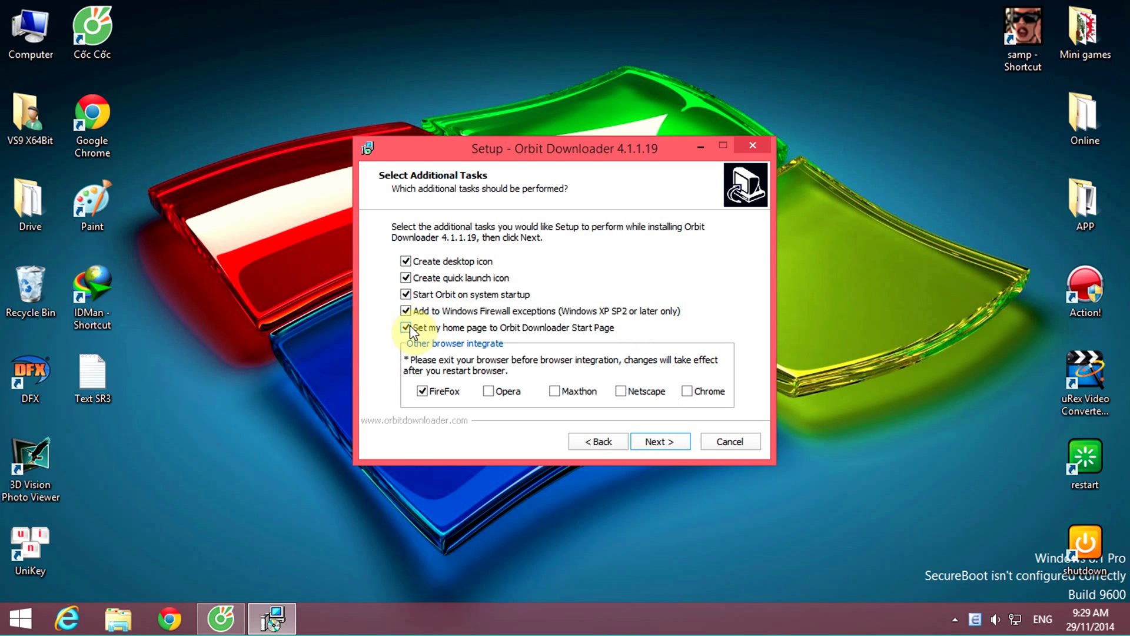
{"action": "left_click", "coordinate": [408, 310]}
{"action": "left_click", "coordinate": [415, 279]}
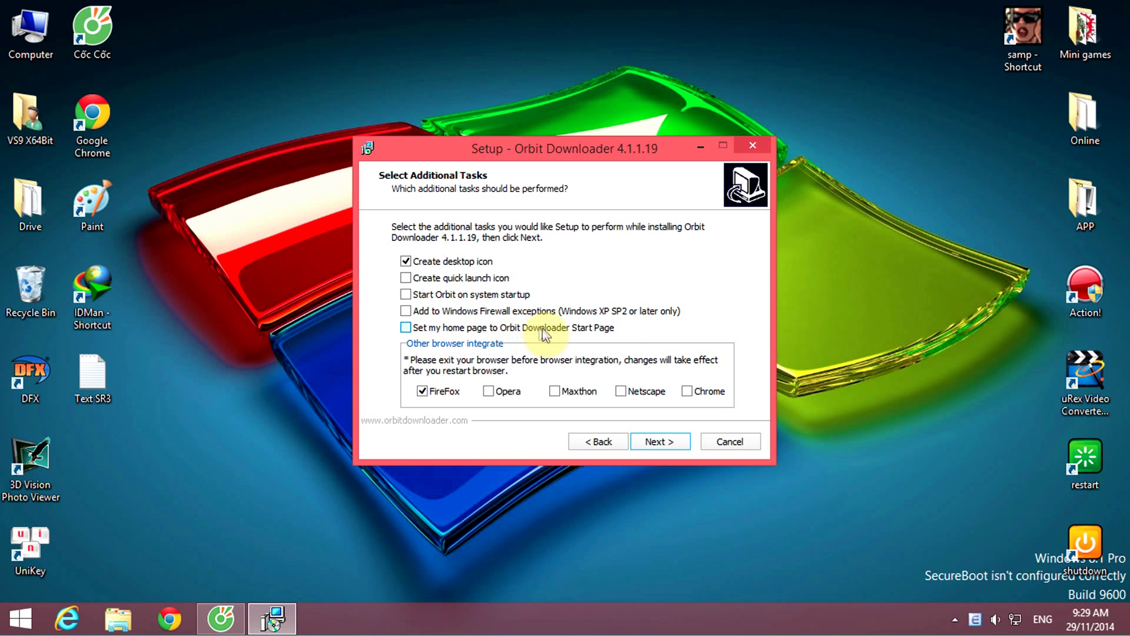
{"action": "left_click", "coordinate": [612, 328]}
{"action": "left_click", "coordinate": [424, 327]}
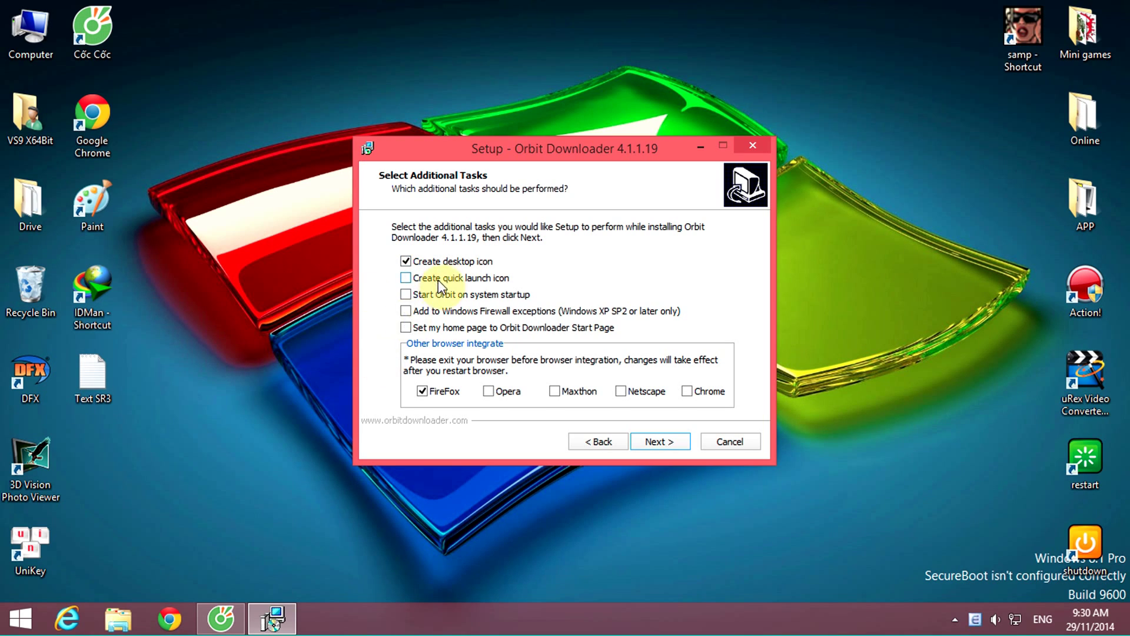
{"action": "left_click", "coordinate": [688, 392]}
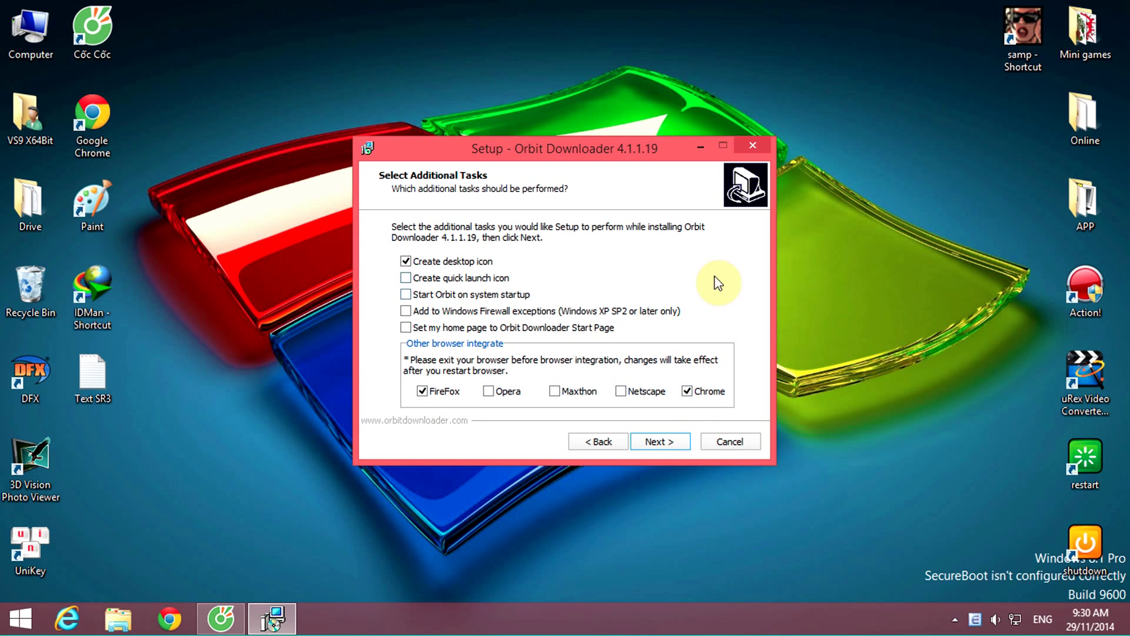
{"action": "left_click", "coordinate": [653, 443]}
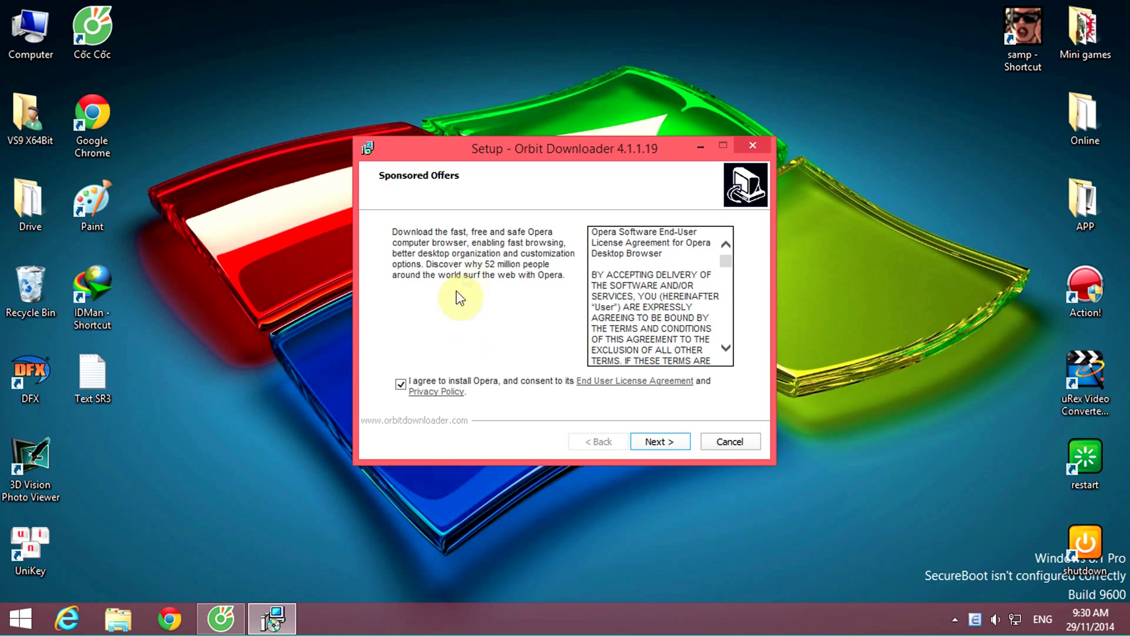
Decline the sponsored Opera offer and finish the Orbit Downloader setup wizard.
{"action": "left_click", "coordinate": [400, 376]}
{"action": "left_click", "coordinate": [654, 442]}
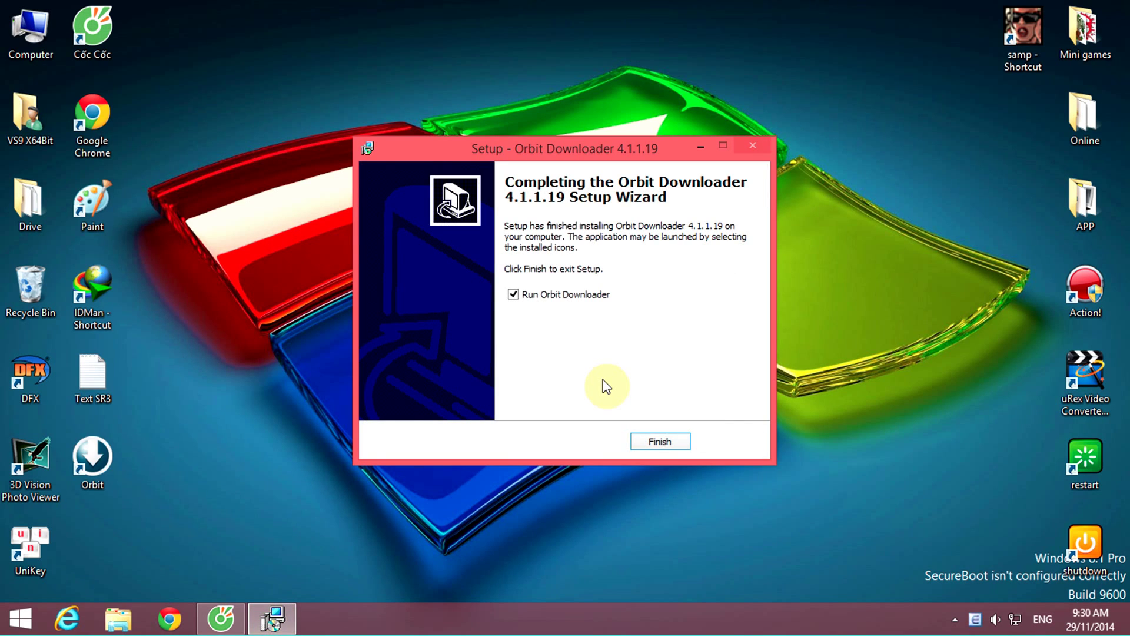
{"action": "left_click", "coordinate": [648, 441]}
{"action": "left_click", "coordinate": [709, 368]}
{"action": "right_click", "coordinate": [387, 151]}
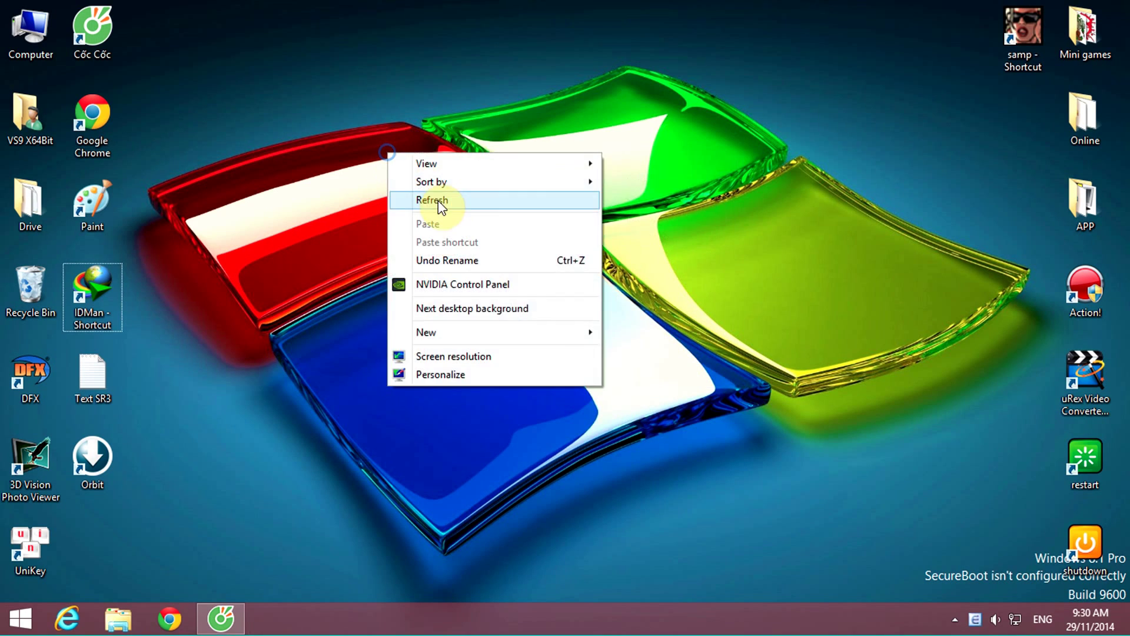
{"action": "left_click", "coordinate": [439, 202]}
{"action": "right_click", "coordinate": [439, 202]}
{"action": "left_click", "coordinate": [477, 253]}
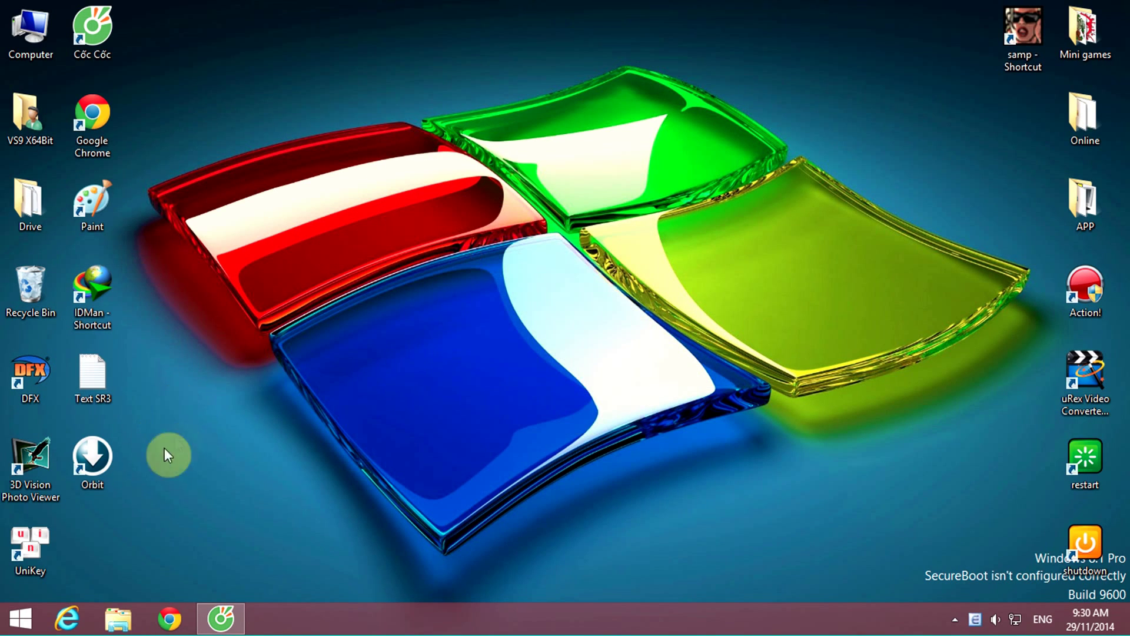
Launch Orbit from its desktop shortcut, reposition its window, and minimize it.
{"action": "left_click", "coordinate": [85, 462]}
{"action": "double_click", "coordinate": [85, 462]}
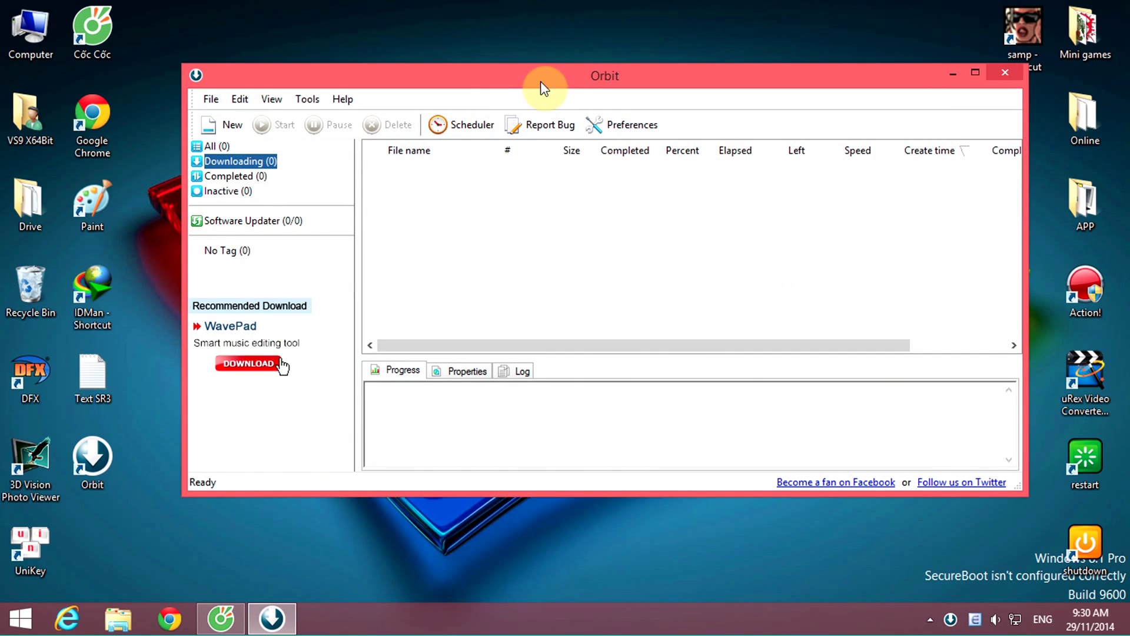
{"action": "left_click_drag", "start_coordinate": [550, 70], "coordinate": [505, 128]}
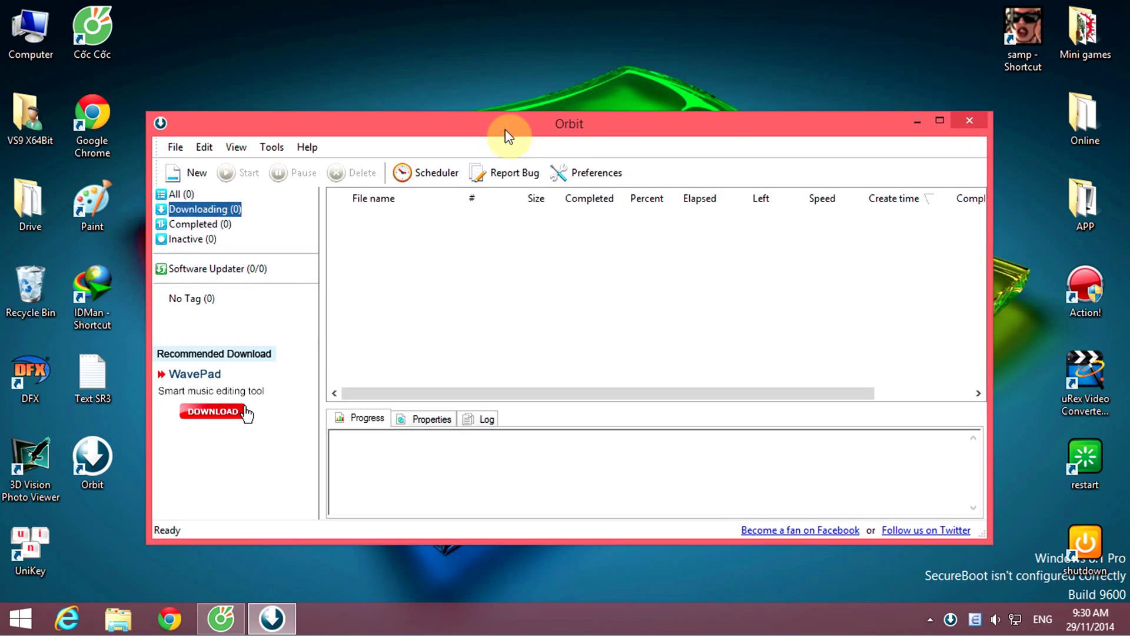
{"action": "left_click", "coordinate": [923, 119]}
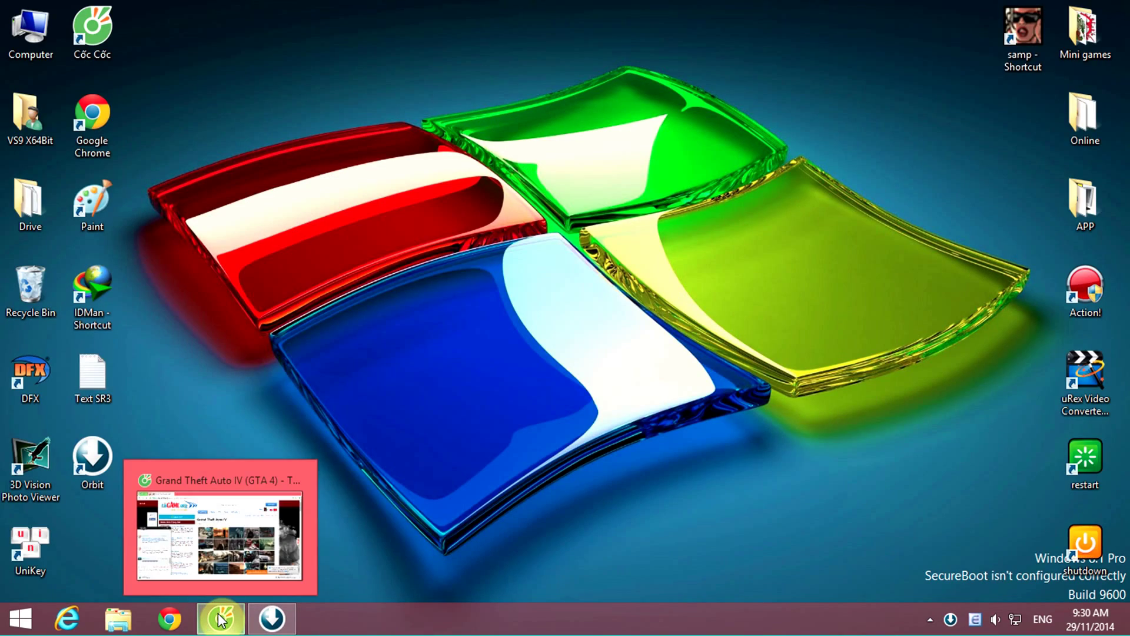
Bring back the Orbit window over the browser, close it, and quit Orbit running in the background.
{"action": "left_click", "coordinate": [221, 619]}
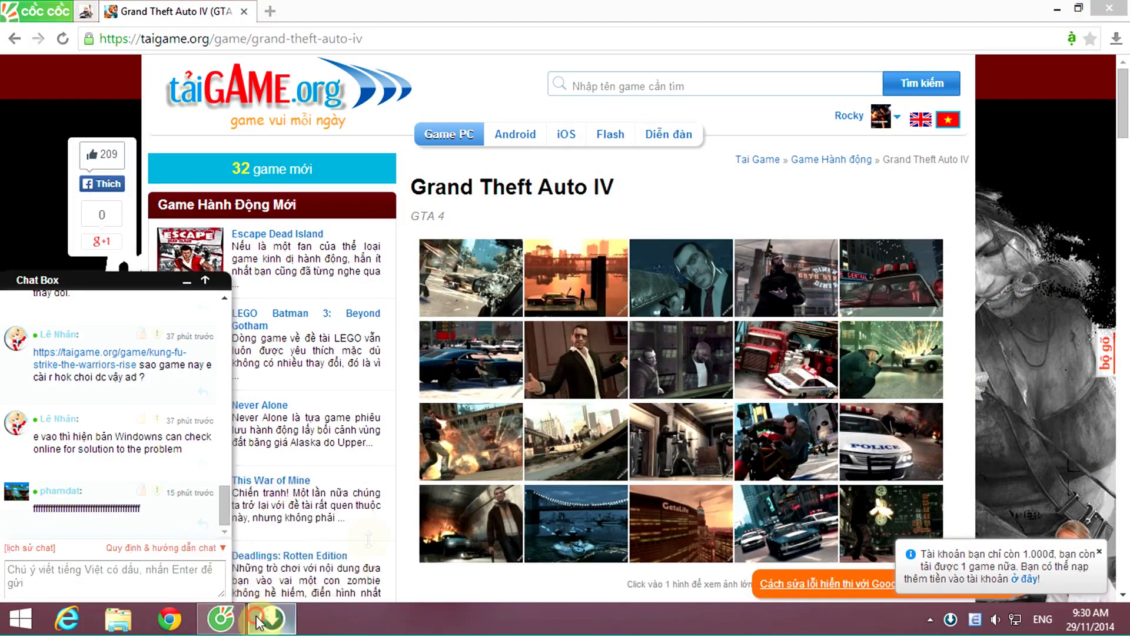
{"action": "left_click", "coordinate": [272, 620]}
{"action": "left_click", "coordinate": [969, 123]}
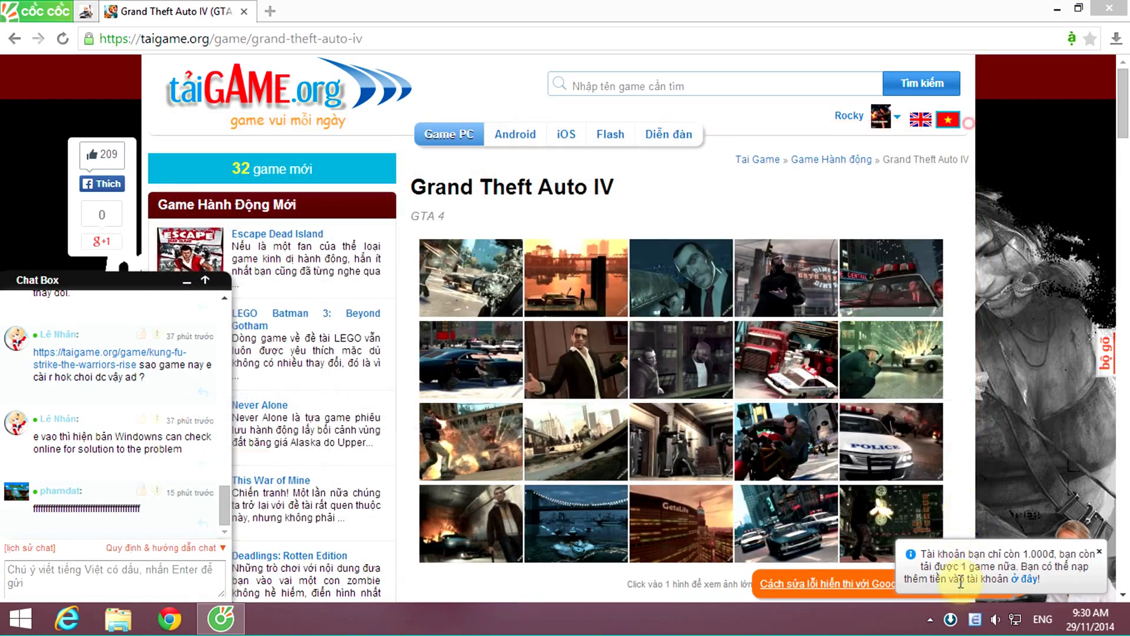
{"action": "right_click", "coordinate": [950, 620]}
{"action": "left_click", "coordinate": [936, 606]}
{"action": "left_click", "coordinate": [954, 621]}
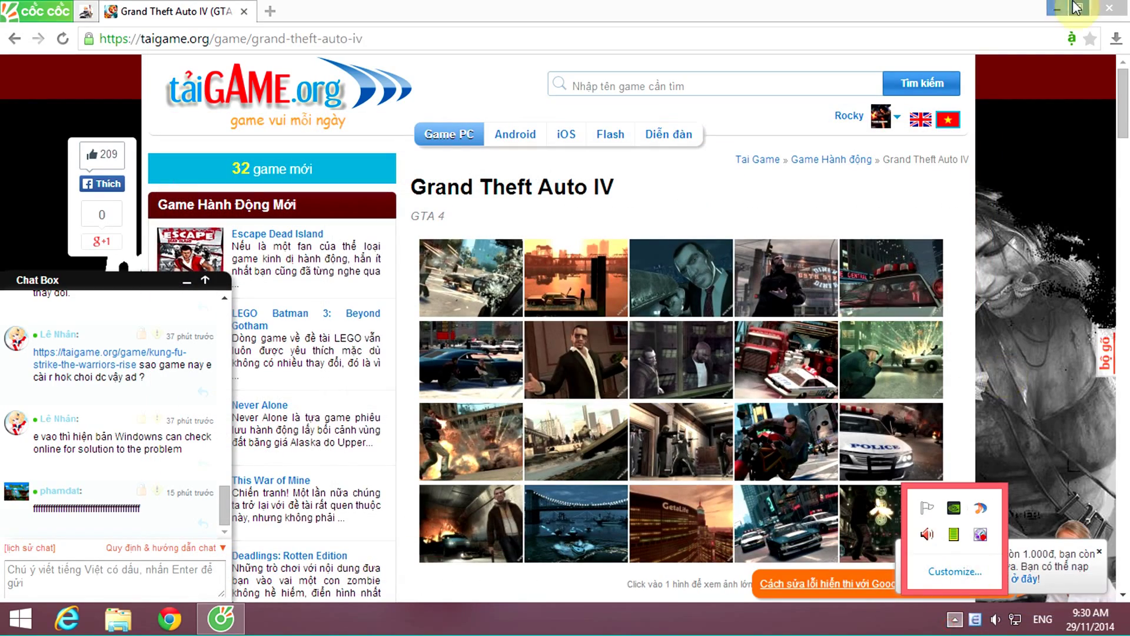
{"action": "left_click", "coordinate": [1059, 9]}
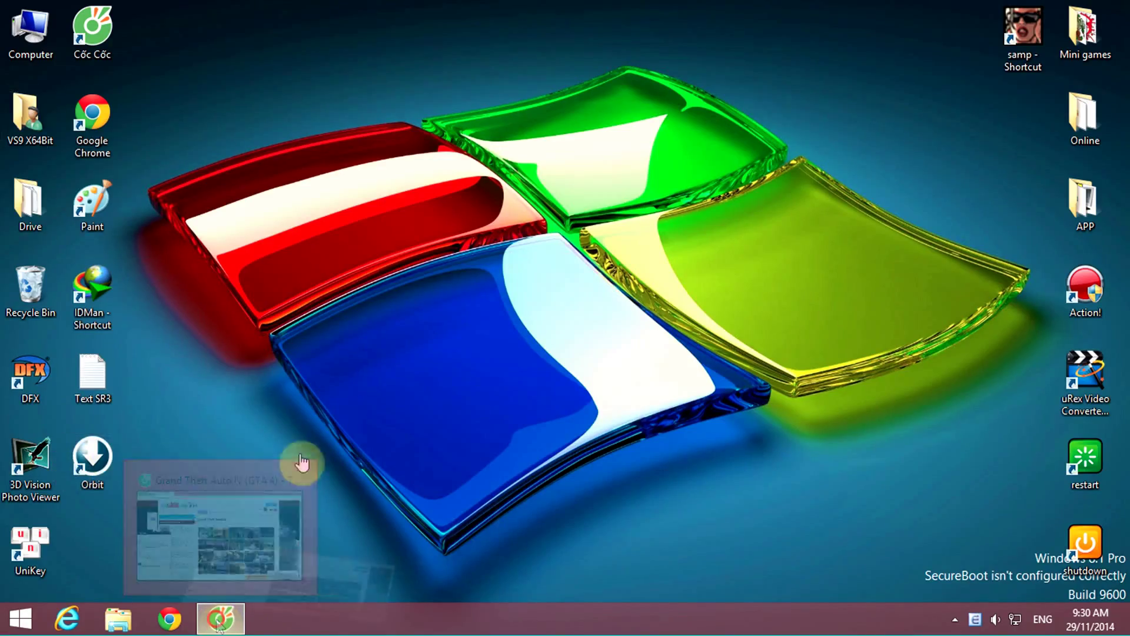
{"action": "left_click", "coordinate": [221, 618]}
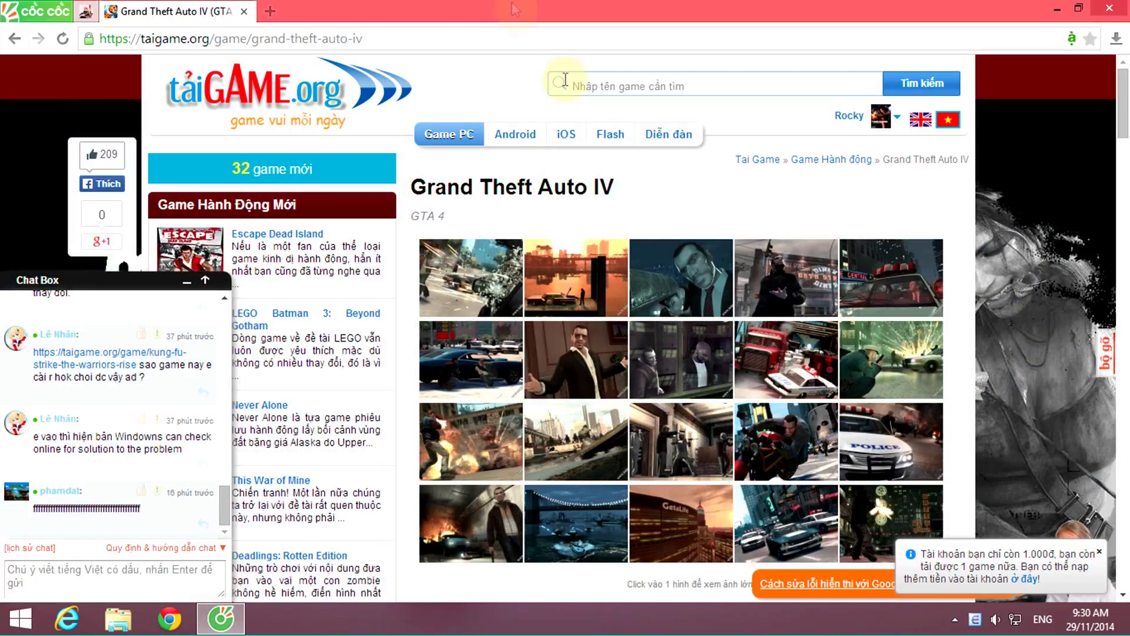
{"action": "left_click", "coordinate": [695, 83]}
{"action": "scroll", "coordinate": [783, 197], "scroll_direction": "down", "scroll_amount": 2}
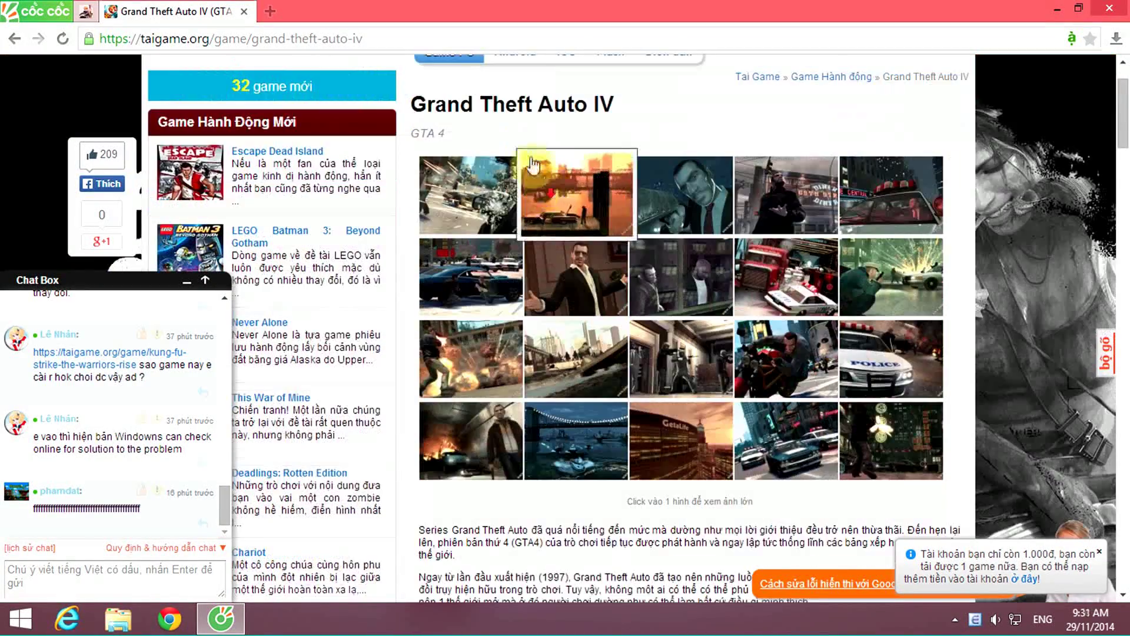
{"action": "scroll", "coordinate": [824, 171], "scroll_direction": "up", "scroll_amount": 2}
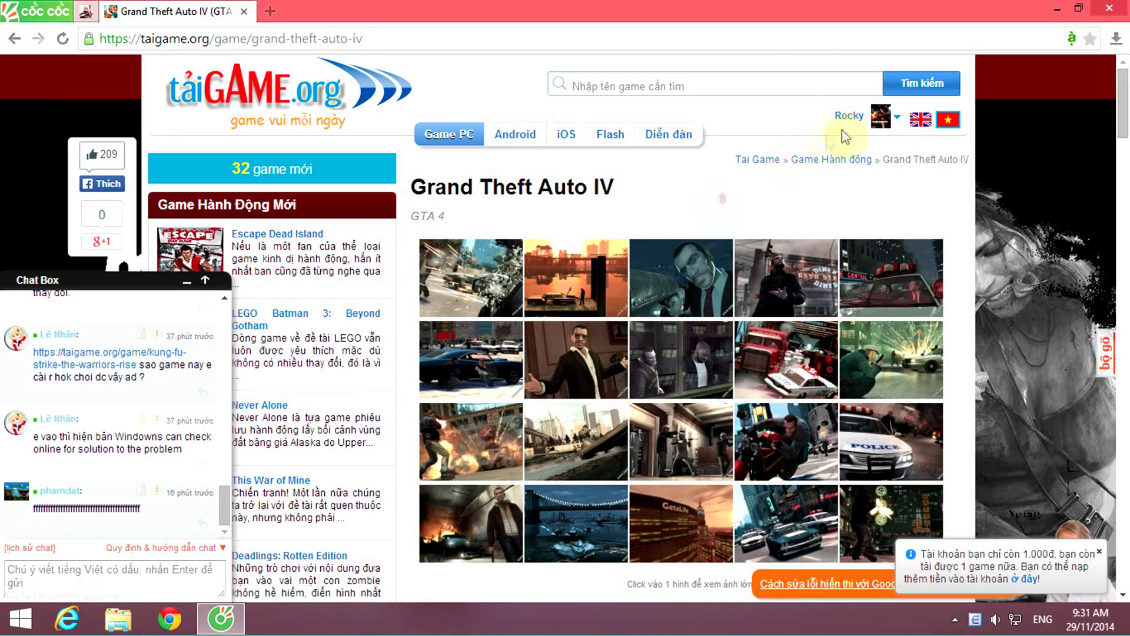
{"action": "mouse_move", "coordinate": [854, 120]}
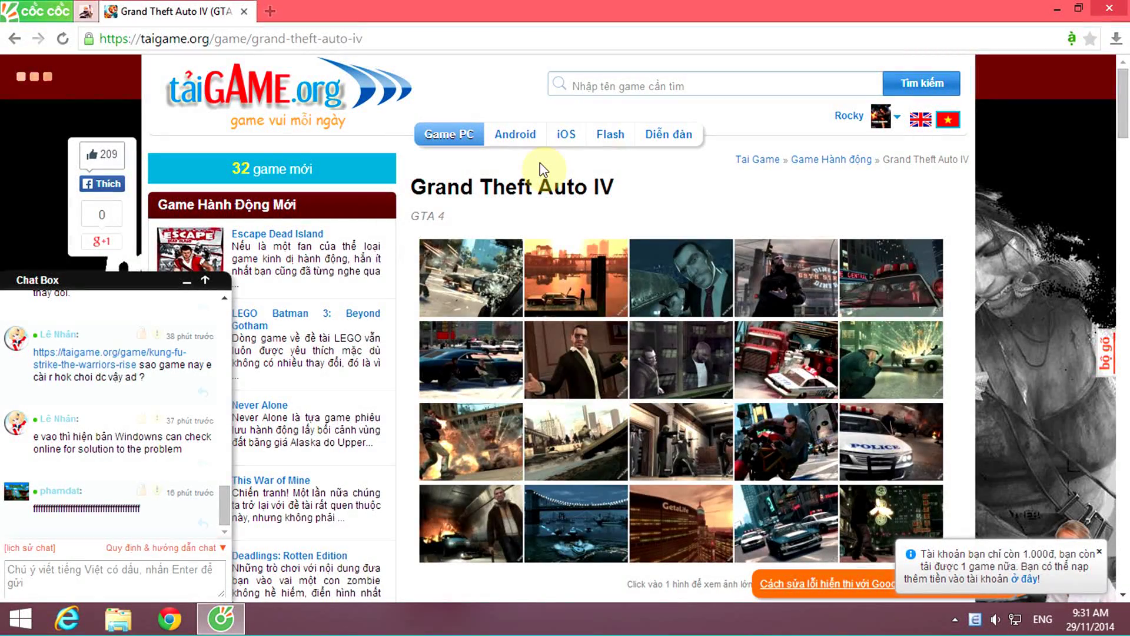
Download Grand Theft Auto IV.txt with the game's complete set of links using "Download toàn bộ link" in the download section.
{"action": "scroll", "coordinate": [539, 163], "scroll_direction": "down", "scroll_amount": 3}
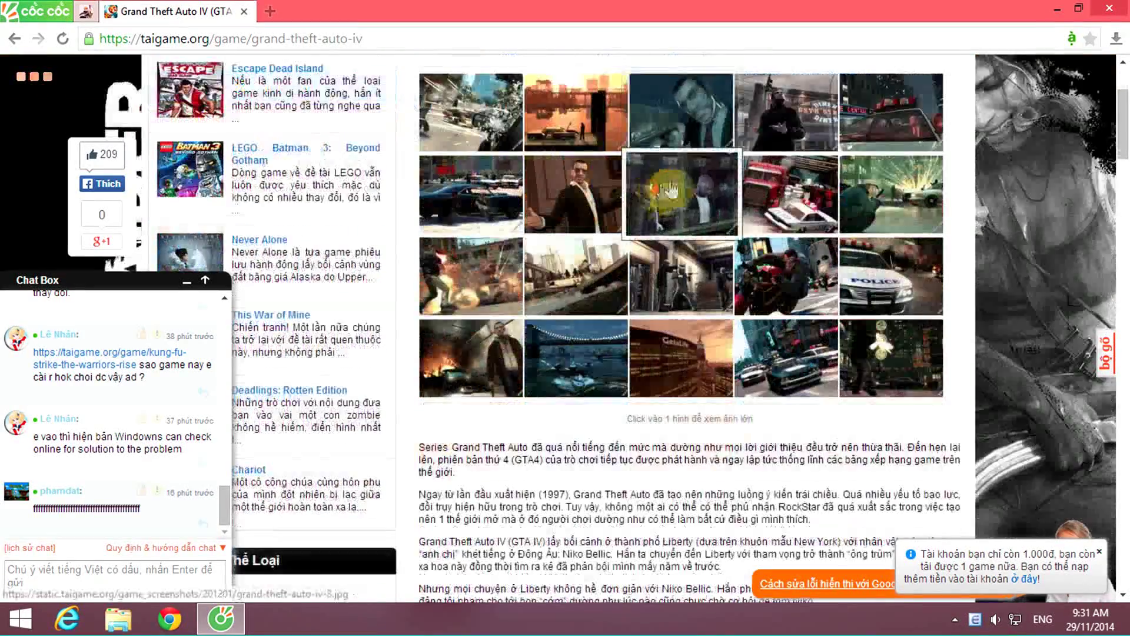
{"action": "scroll", "coordinate": [833, 175], "scroll_direction": "down", "scroll_amount": 7}
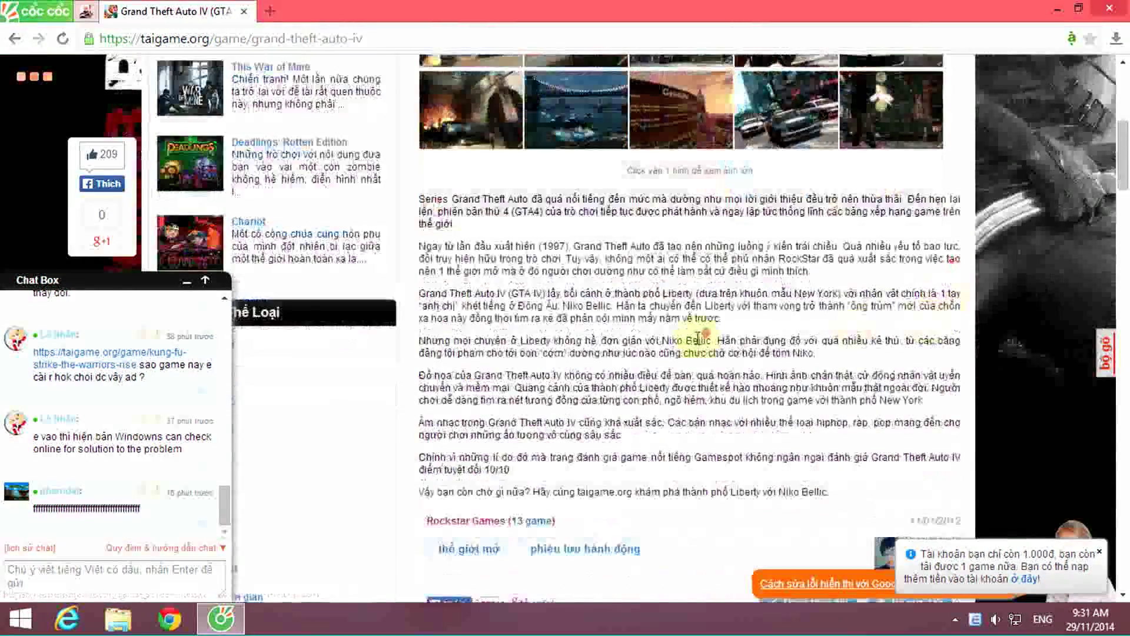
{"action": "scroll", "coordinate": [698, 338], "scroll_direction": "down", "scroll_amount": 11}
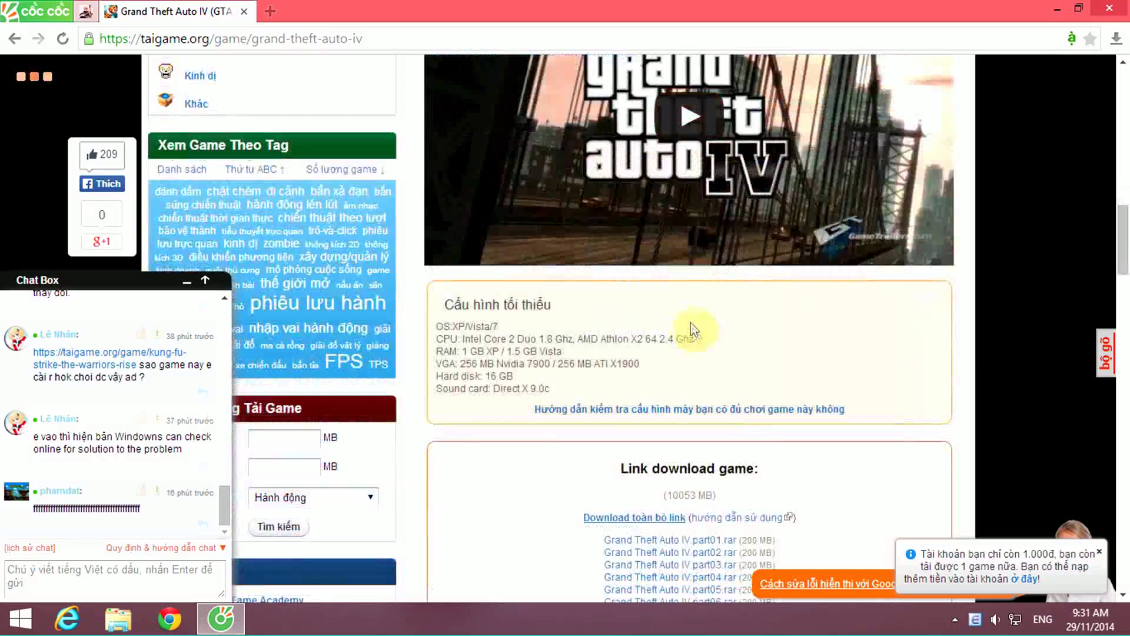
{"action": "scroll", "coordinate": [806, 295], "scroll_direction": "down", "scroll_amount": 1}
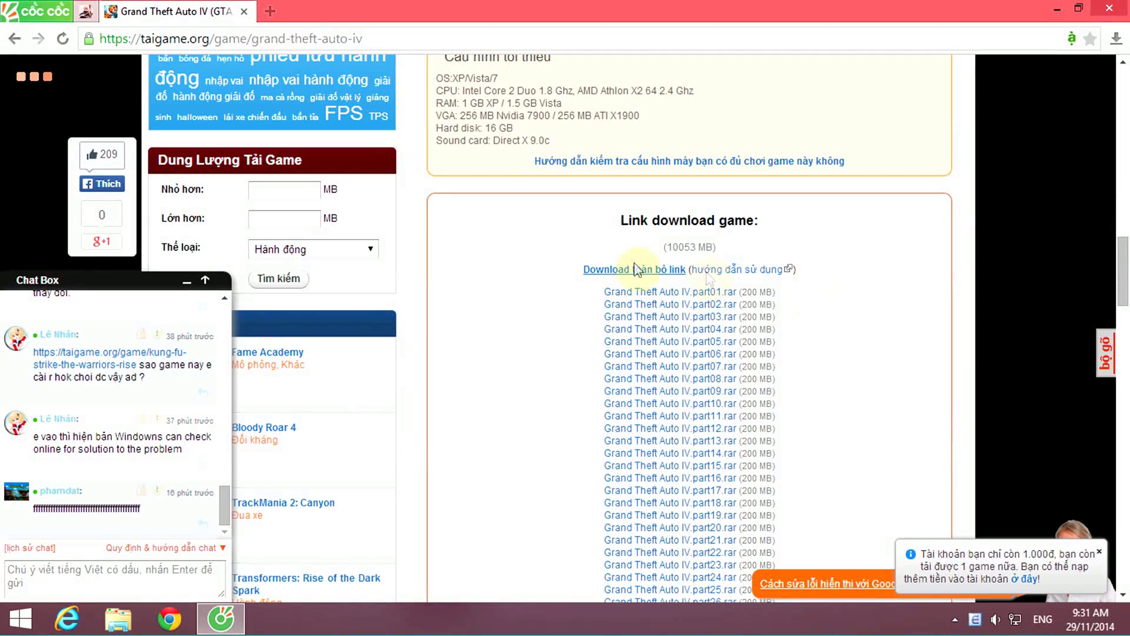
{"action": "scroll", "coordinate": [560, 223], "scroll_direction": "down", "scroll_amount": 1}
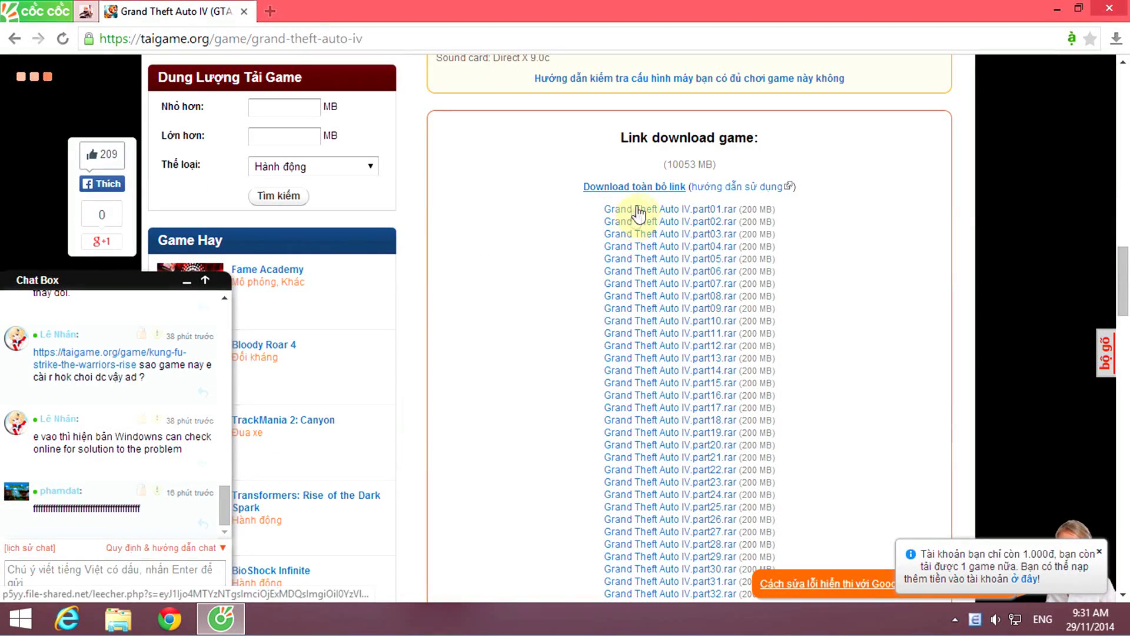
{"action": "scroll", "coordinate": [651, 250], "scroll_direction": "down", "scroll_amount": 5}
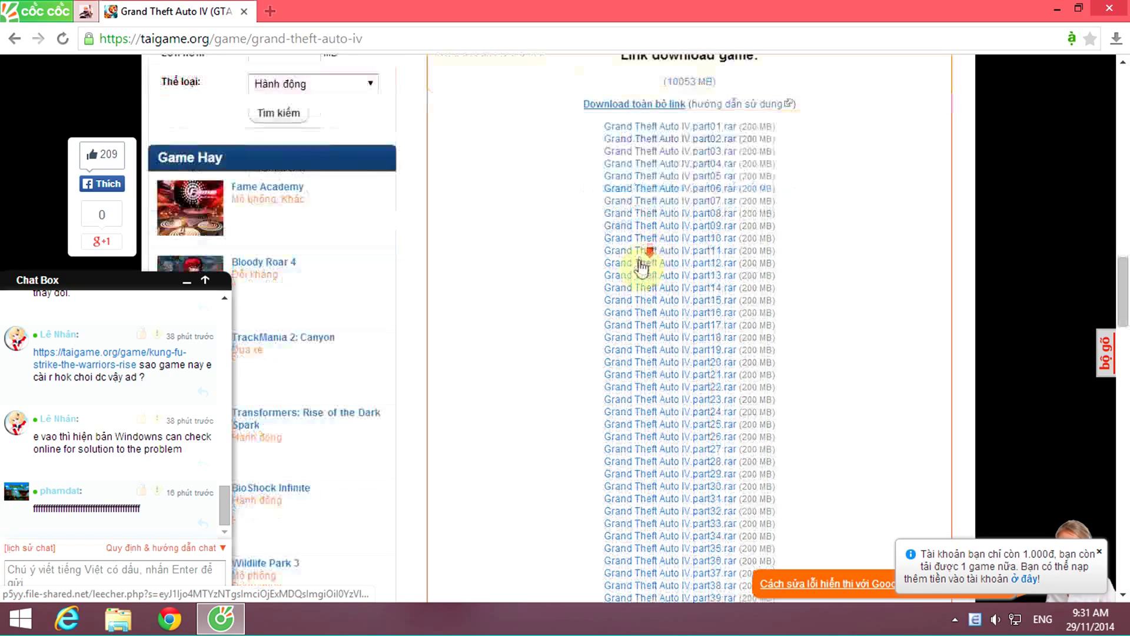
{"action": "scroll", "coordinate": [636, 301], "scroll_direction": "up", "scroll_amount": 4}
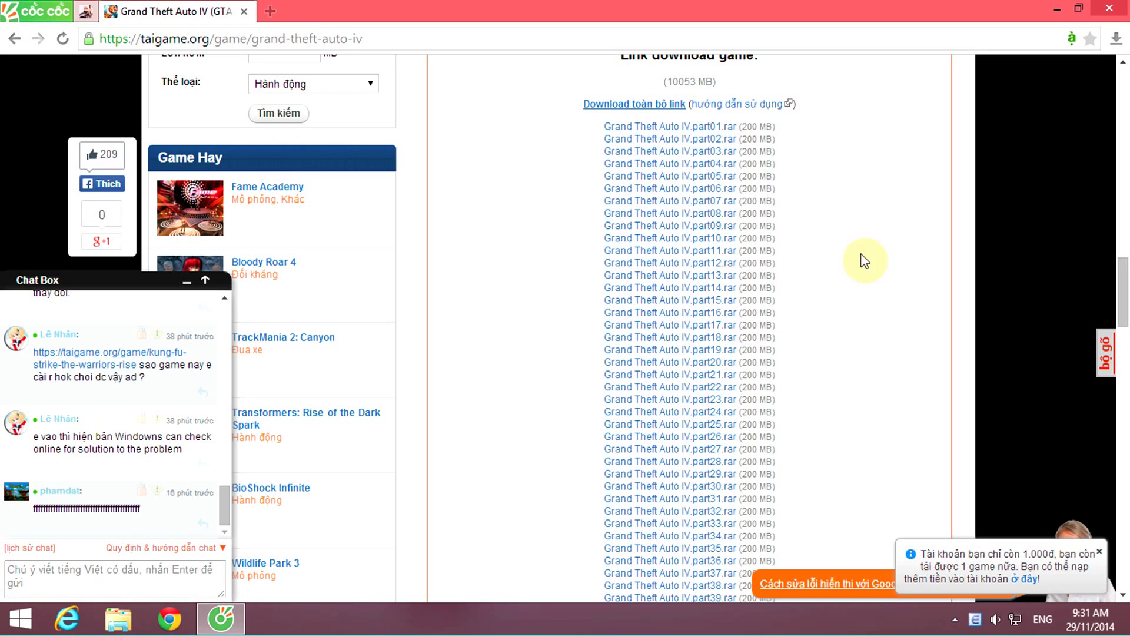
{"action": "scroll", "coordinate": [449, 288], "scroll_direction": "up", "scroll_amount": 1}
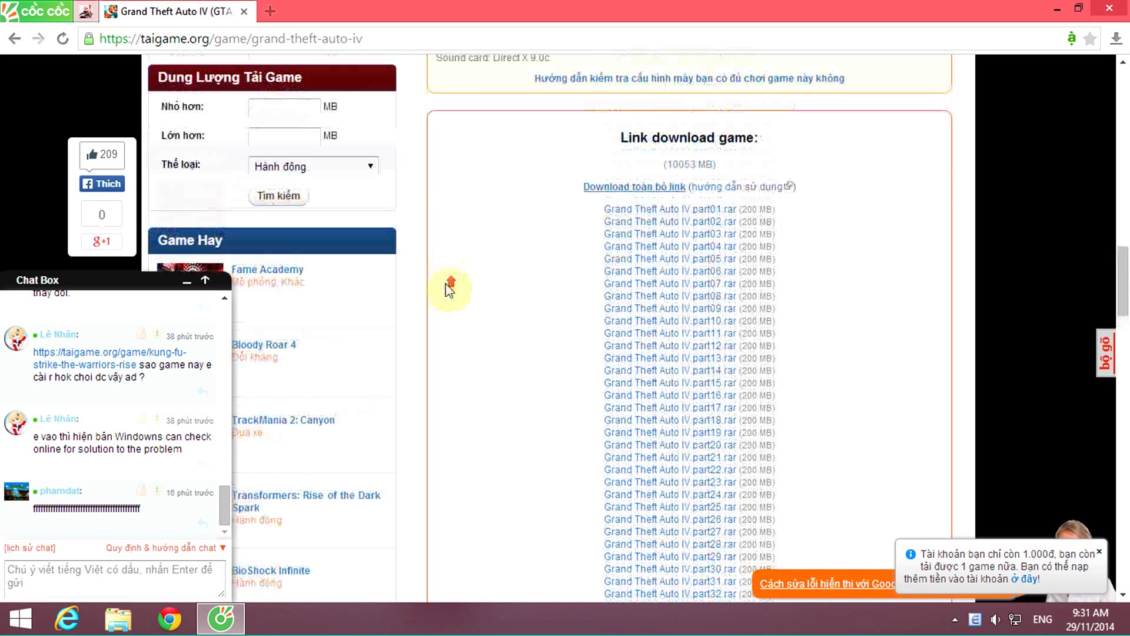
{"action": "scroll", "coordinate": [449, 287], "scroll_direction": "up", "scroll_amount": 1}
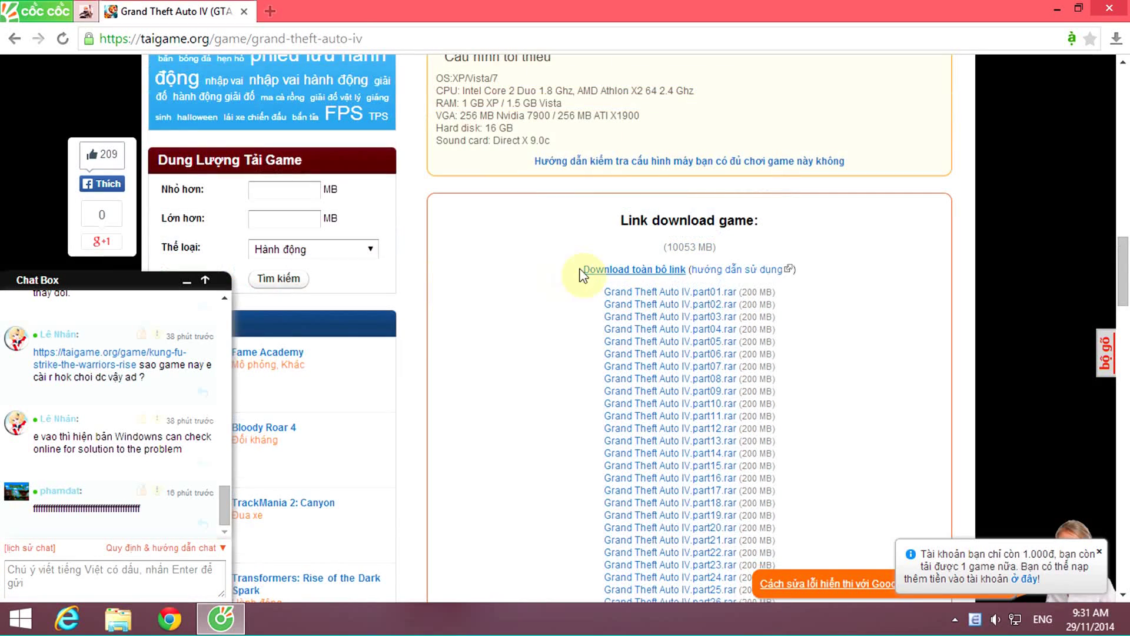
{"action": "left_click", "coordinate": [633, 272]}
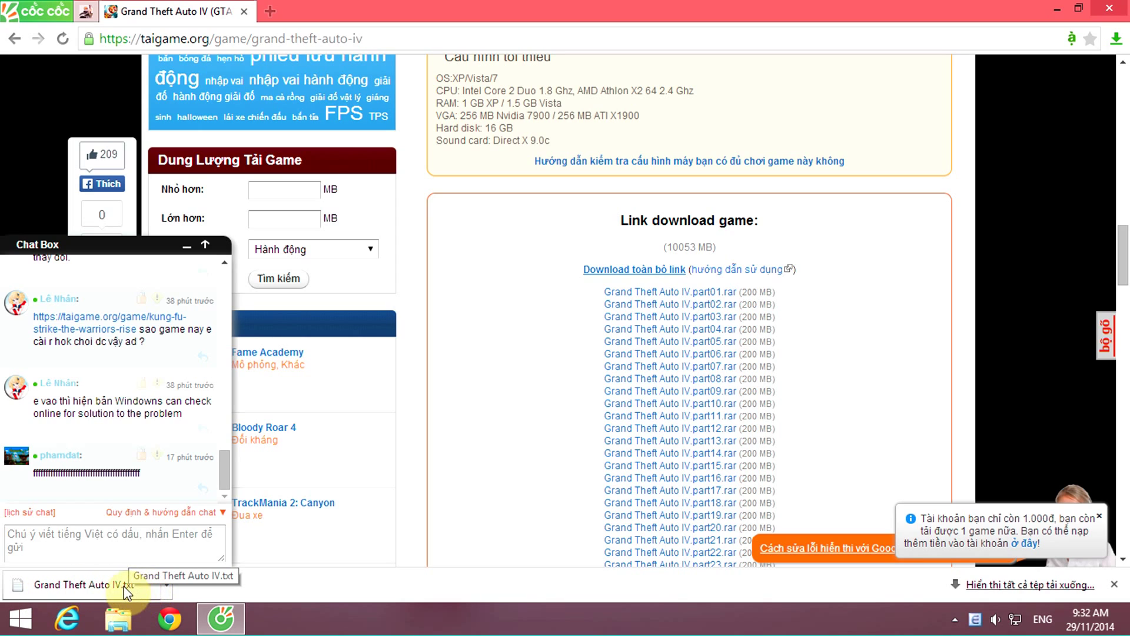
Minimize the browser, launch Orbit, and bring up its main window on the desktop.
{"action": "left_click", "coordinate": [229, 624]}
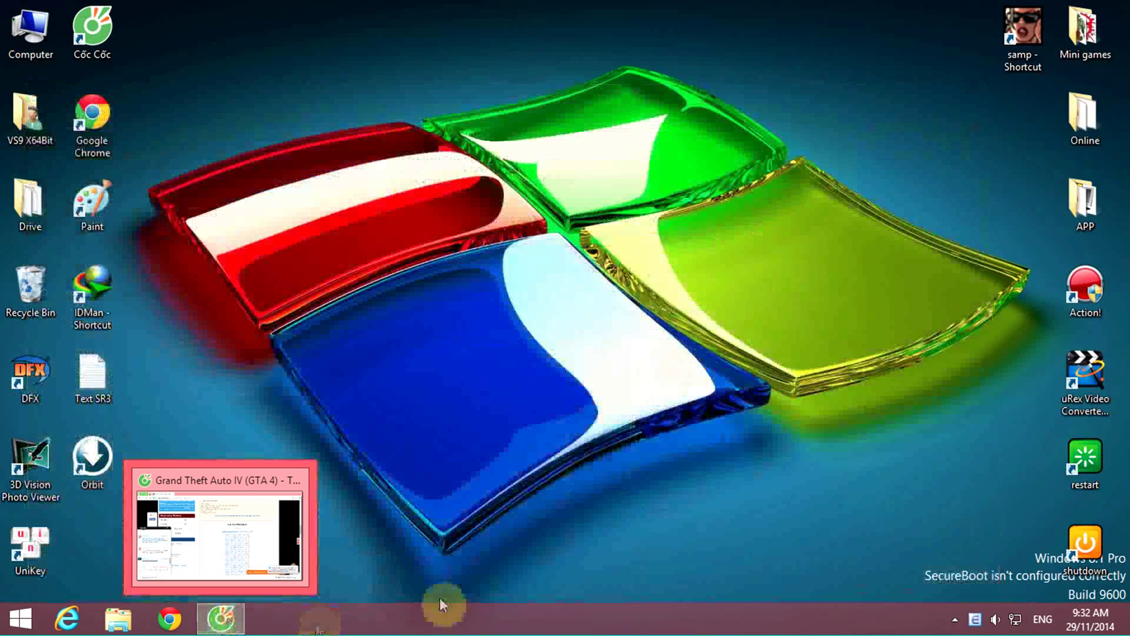
{"action": "left_click", "coordinate": [103, 454]}
{"action": "left_click", "coordinate": [955, 618]}
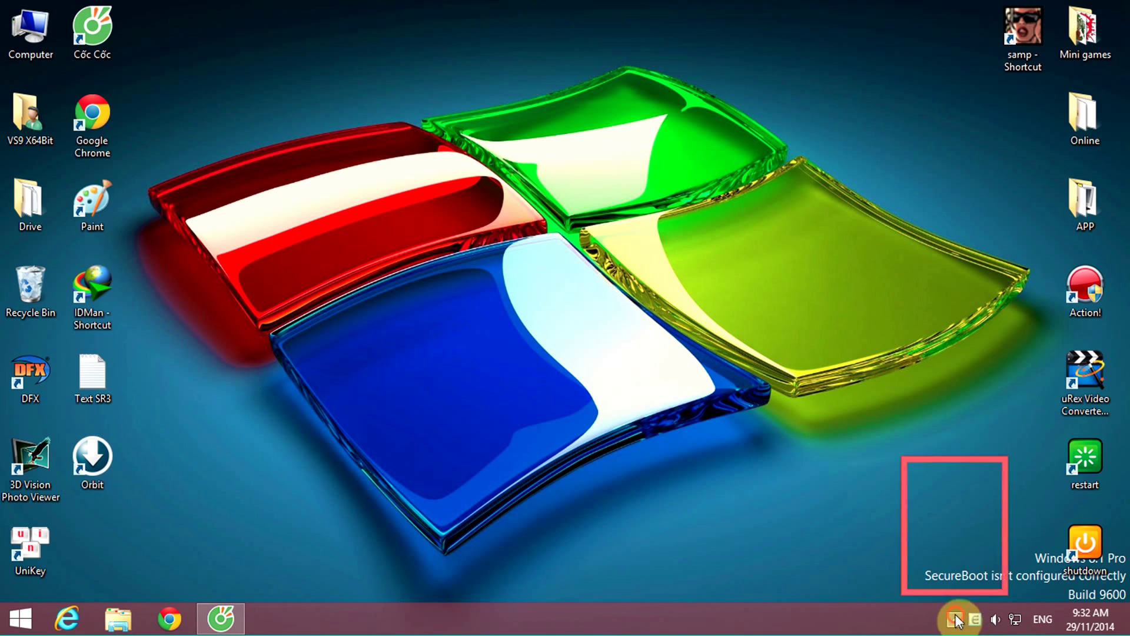
{"action": "left_click", "coordinate": [928, 534]}
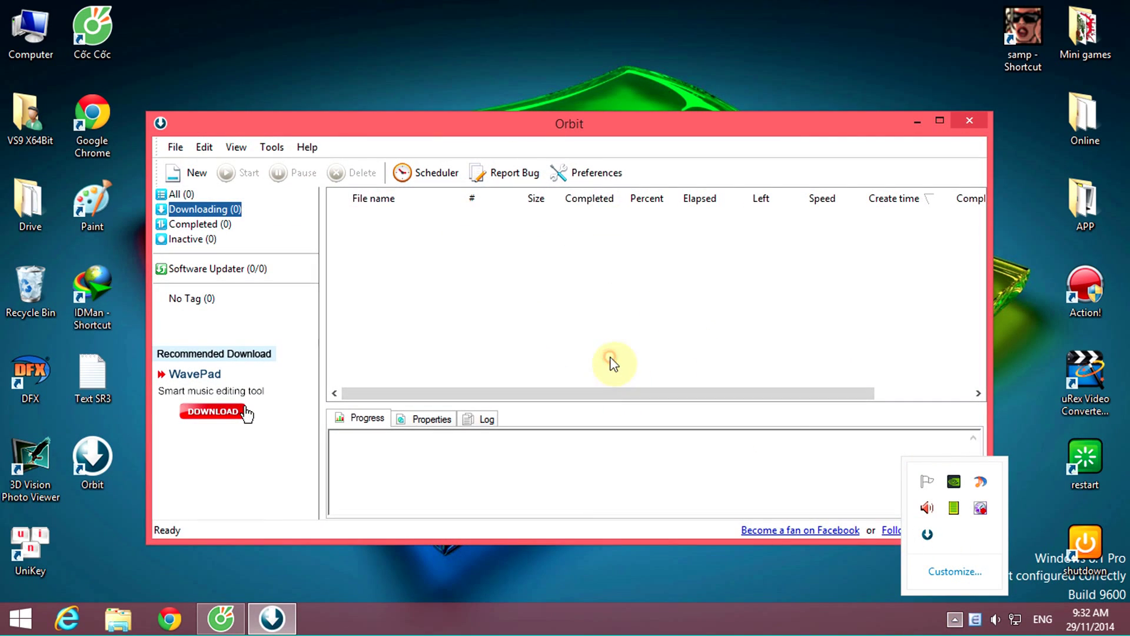
{"action": "left_click", "coordinate": [955, 619]}
{"action": "left_click", "coordinate": [475, 247]}
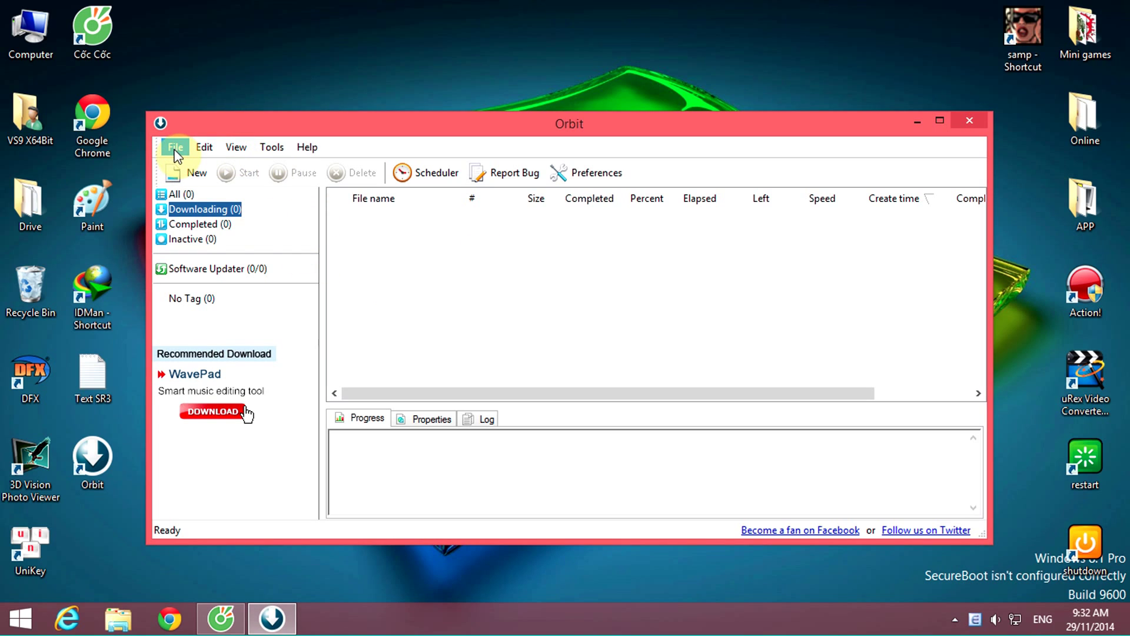
Import the list of downloads from the Grand Theft Auto IV text file in Downloads, using the TXT (*.txt) file type.
{"action": "left_click", "coordinate": [175, 148]}
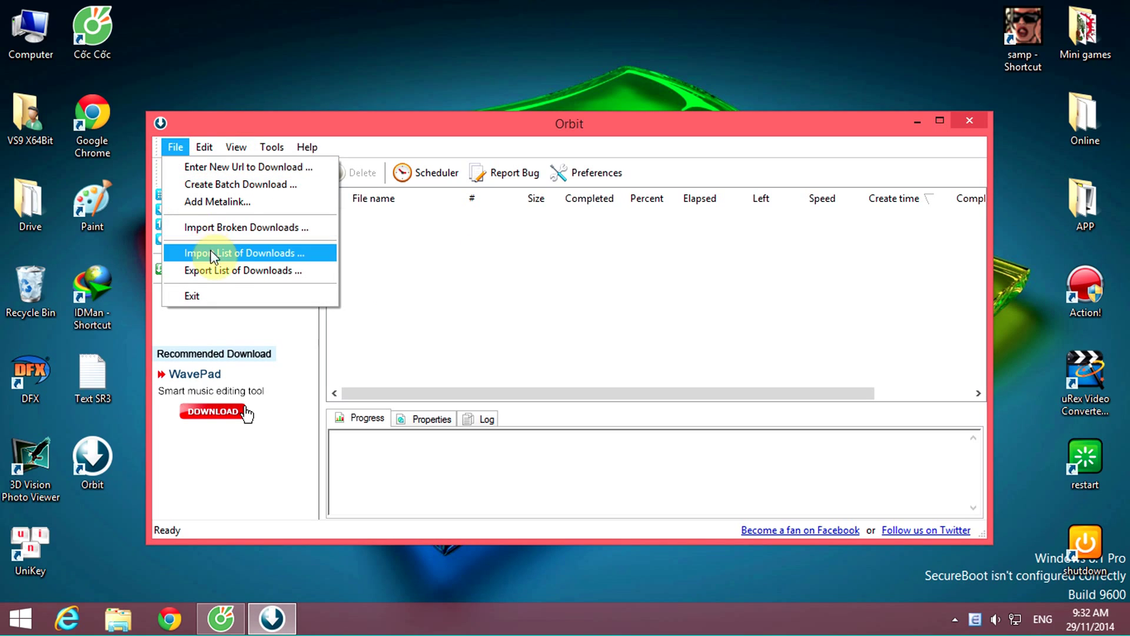
{"action": "left_click", "coordinate": [259, 253]}
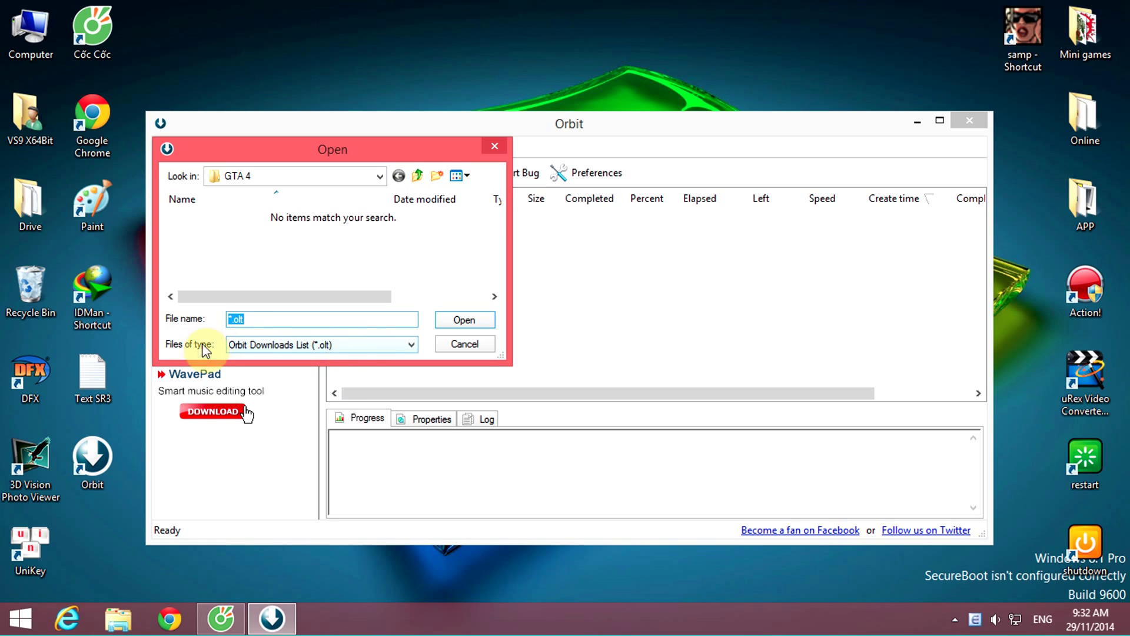
{"action": "left_click", "coordinate": [344, 343]}
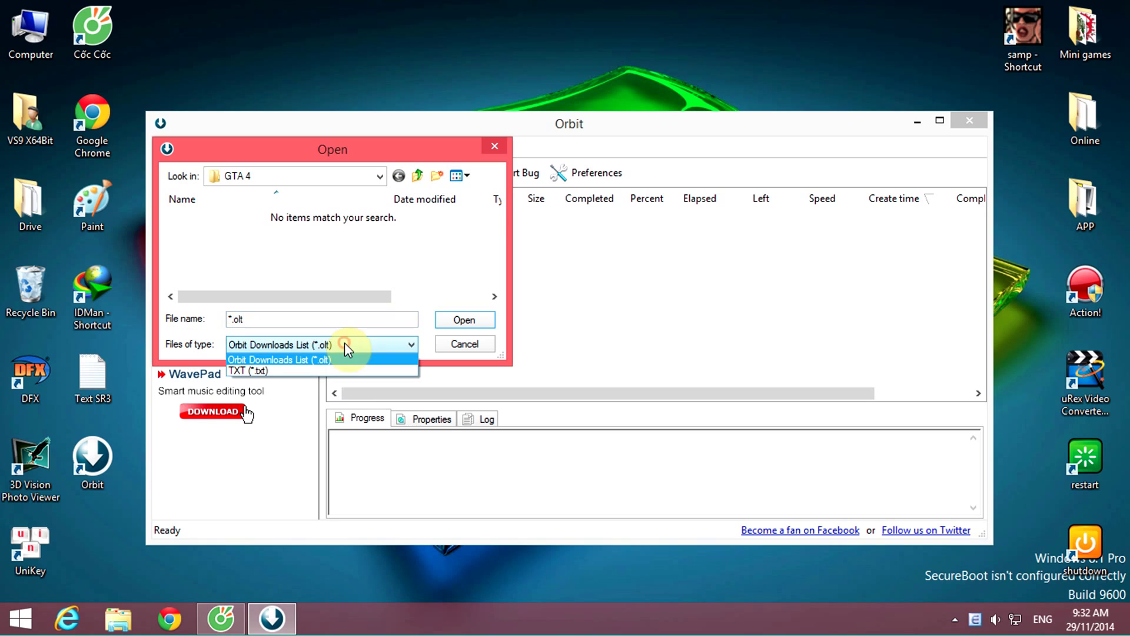
{"action": "left_click", "coordinate": [248, 371]}
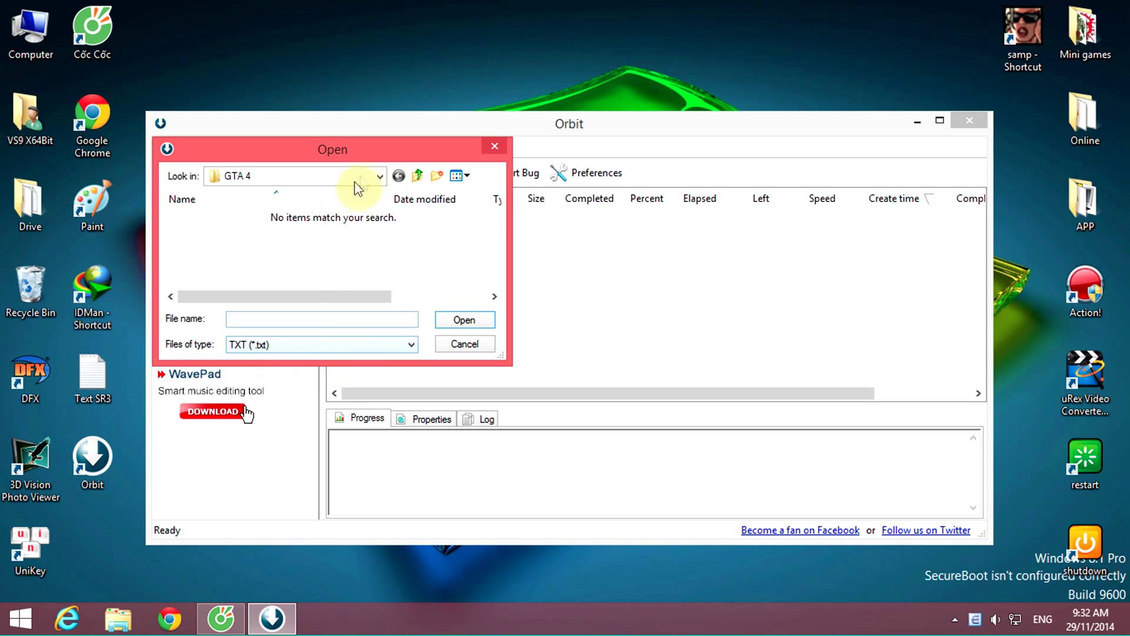
{"action": "left_click", "coordinate": [380, 175]}
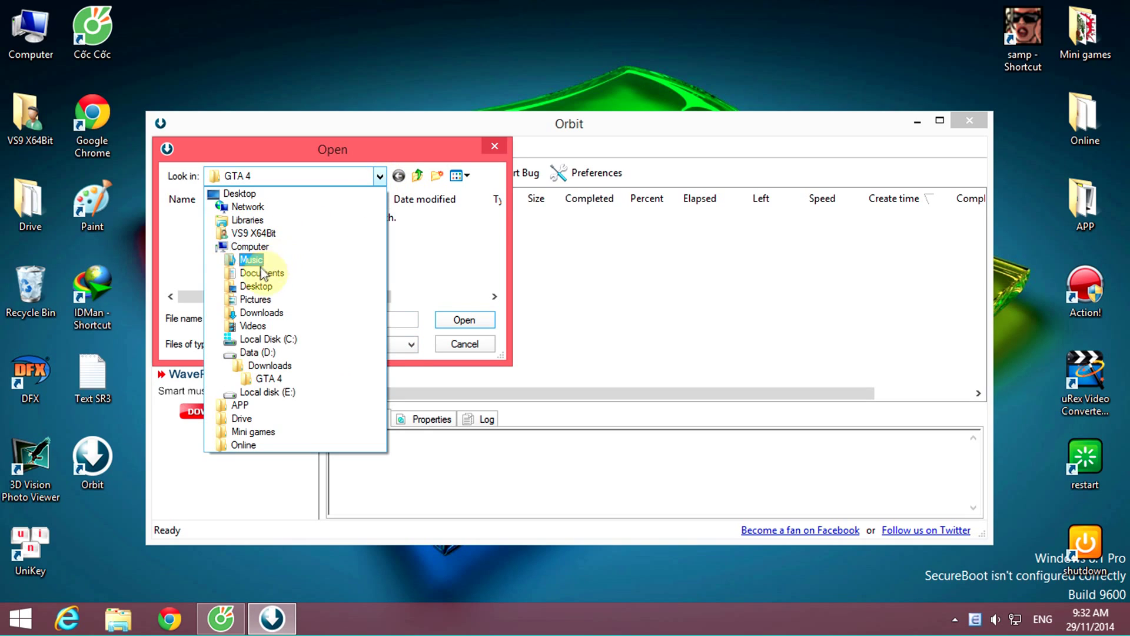
{"action": "left_click", "coordinate": [259, 312]}
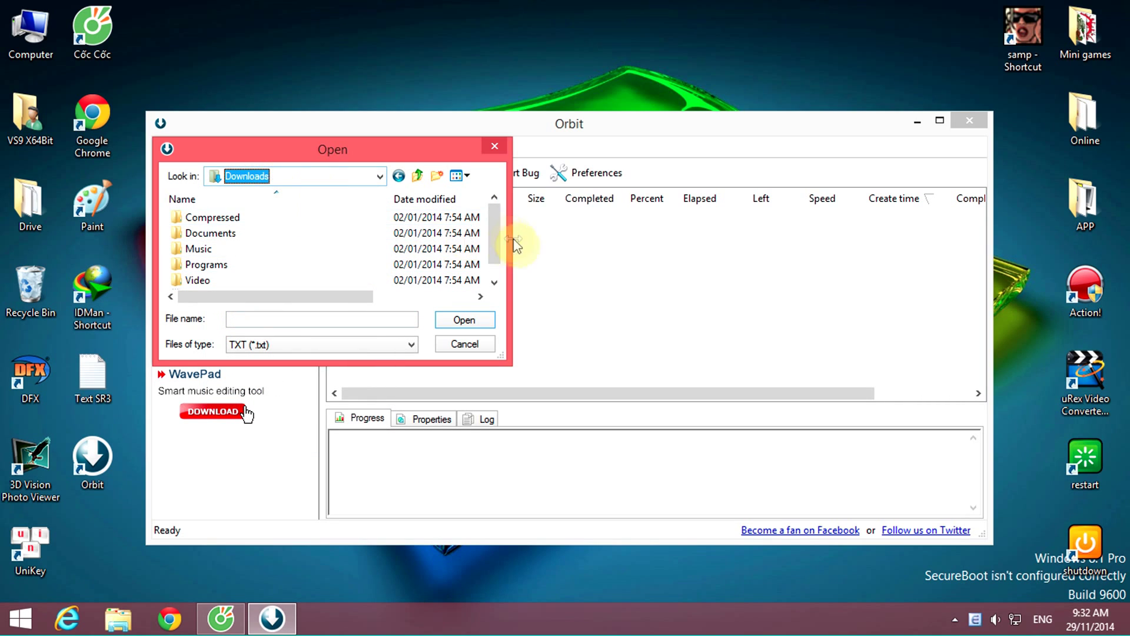
{"action": "left_click_drag", "start_coordinate": [492, 225], "coordinate": [495, 259]}
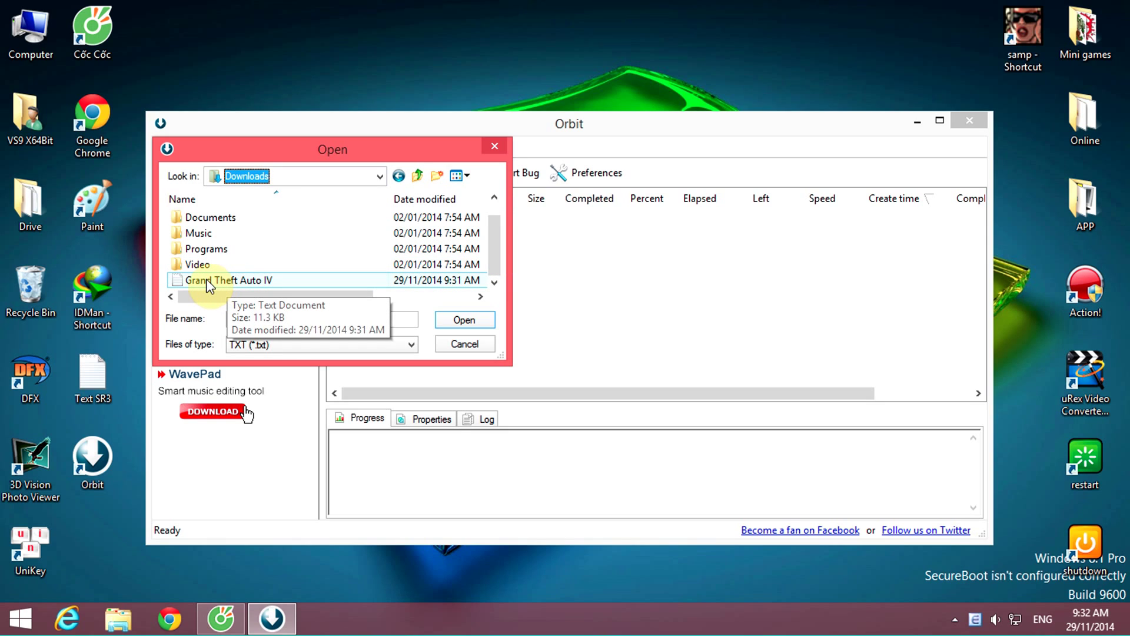
{"action": "left_click", "coordinate": [227, 281]}
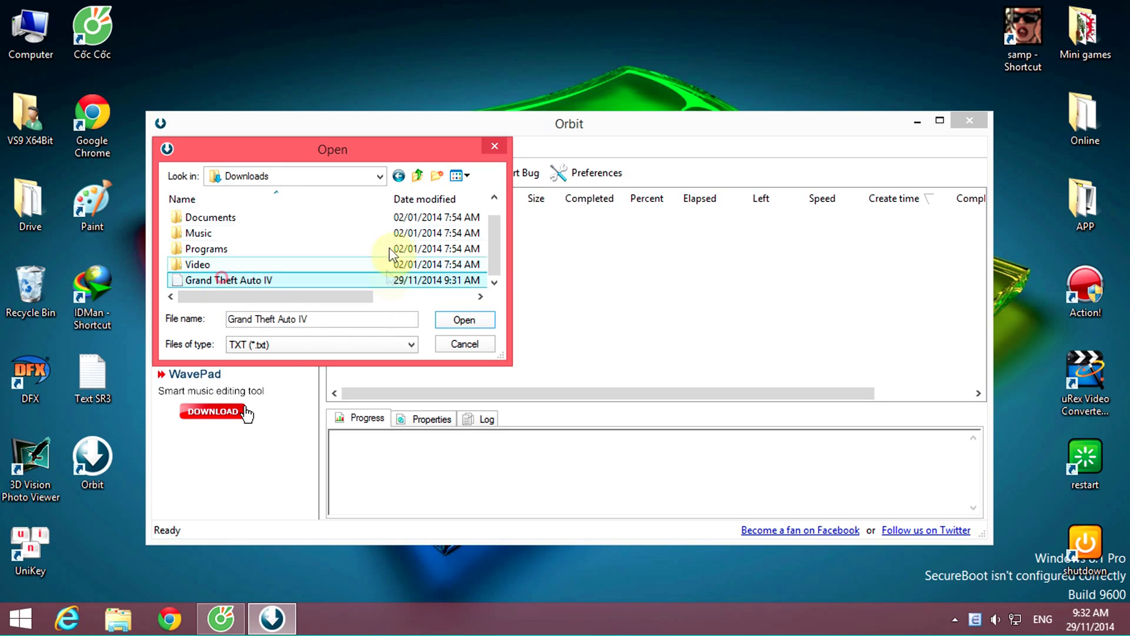
{"action": "left_click", "coordinate": [465, 319]}
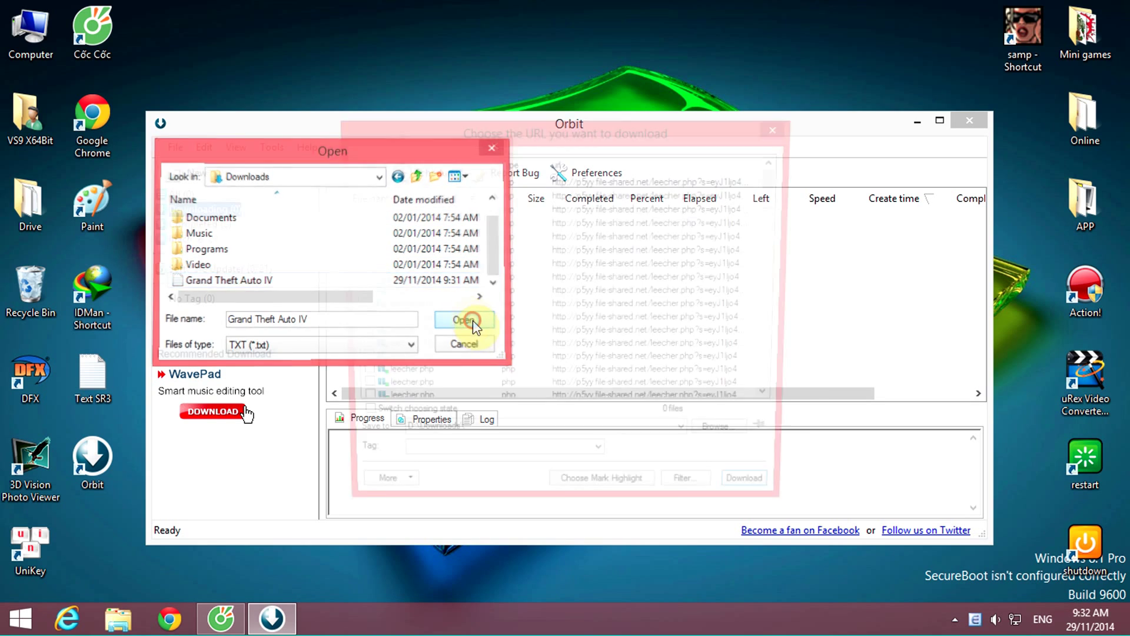
Mark all the imported leecher.php URLs for download with Switch choosing state.
{"action": "left_click_drag", "start_coordinate": [780, 202], "coordinate": [764, 158]}
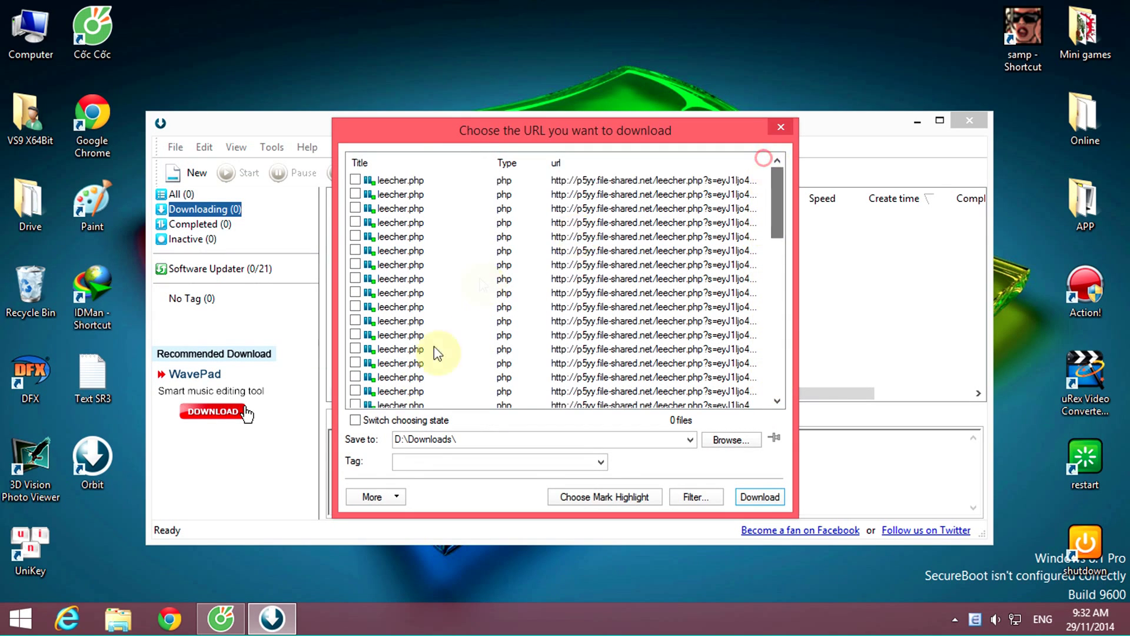
{"action": "left_click", "coordinate": [355, 420]}
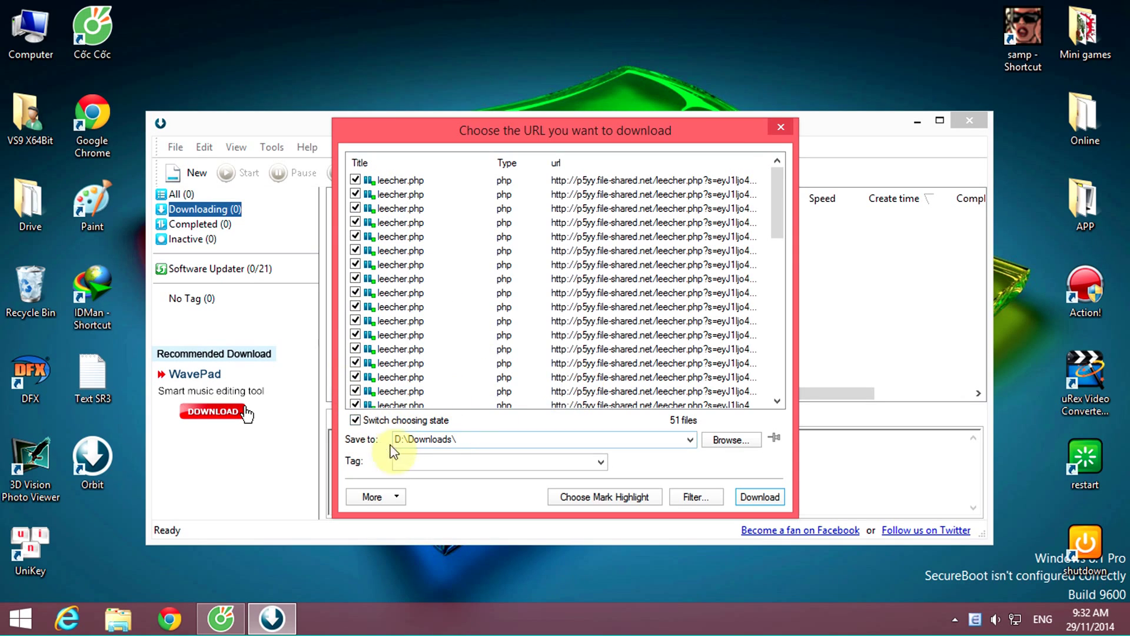
{"action": "left_click", "coordinate": [350, 441]}
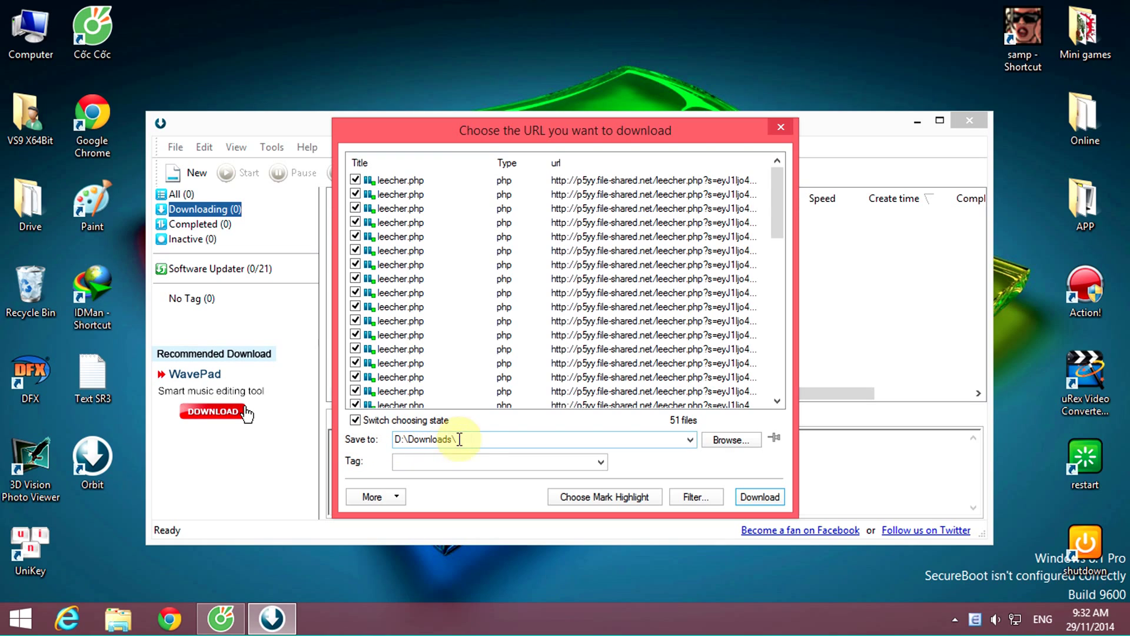
Set the save location to D:\Downloads\GTA 4\ and start downloading the marked files.
{"action": "left_click", "coordinate": [721, 441]}
{"action": "left_click_drag", "start_coordinate": [681, 281], "coordinate": [682, 295]}
{"action": "left_click", "coordinate": [474, 334]}
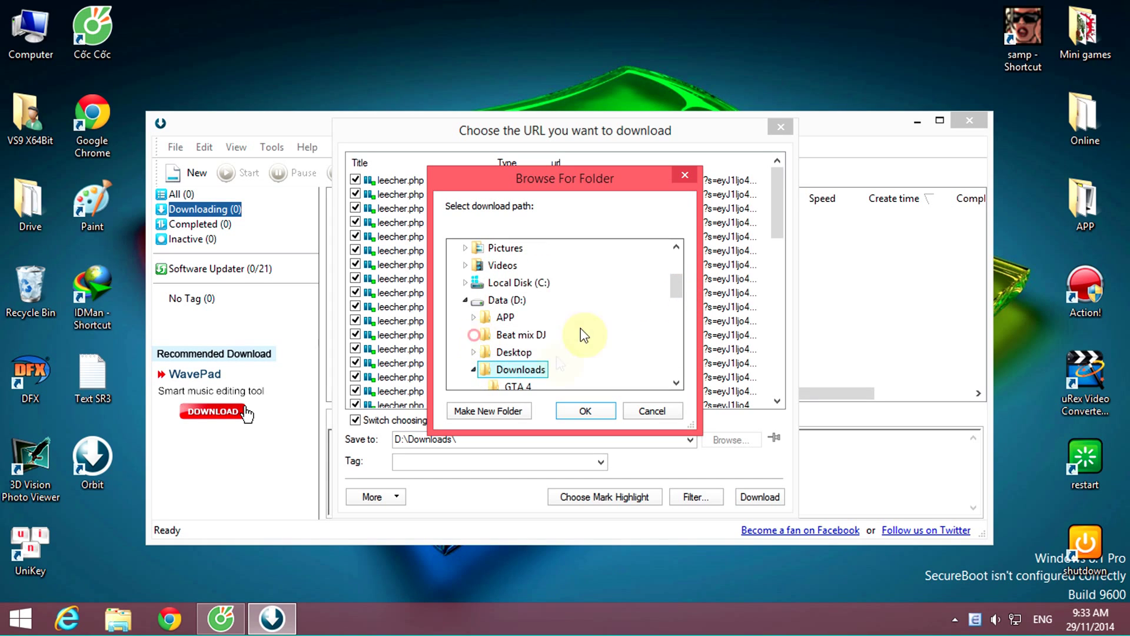
{"action": "left_click", "coordinate": [513, 386]}
{"action": "left_click", "coordinate": [586, 411]}
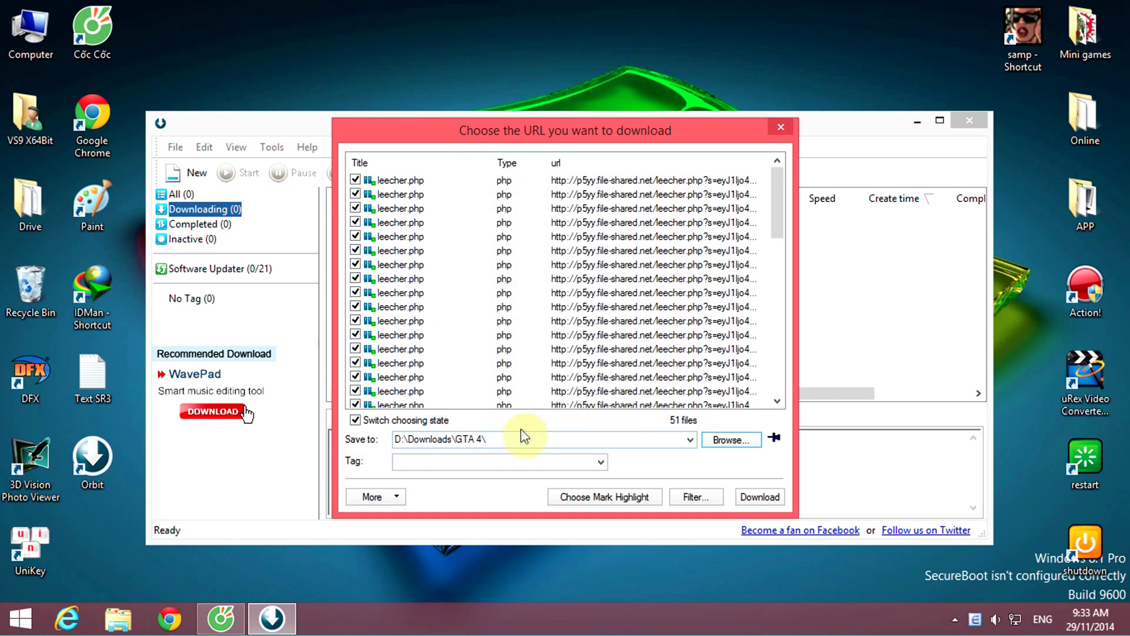
{"action": "left_click", "coordinate": [758, 498]}
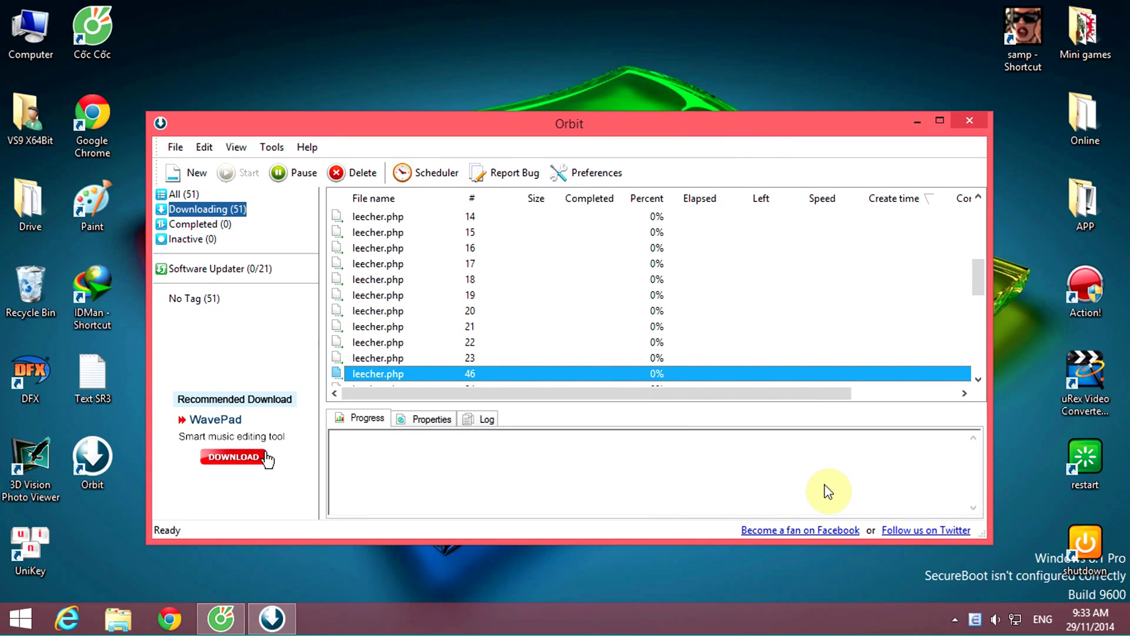
Widen the File name column of the download list and check the progress of Grand Theft Auto IV parts 47 to 50.
{"action": "left_click_drag", "start_coordinate": [979, 272], "coordinate": [979, 210]}
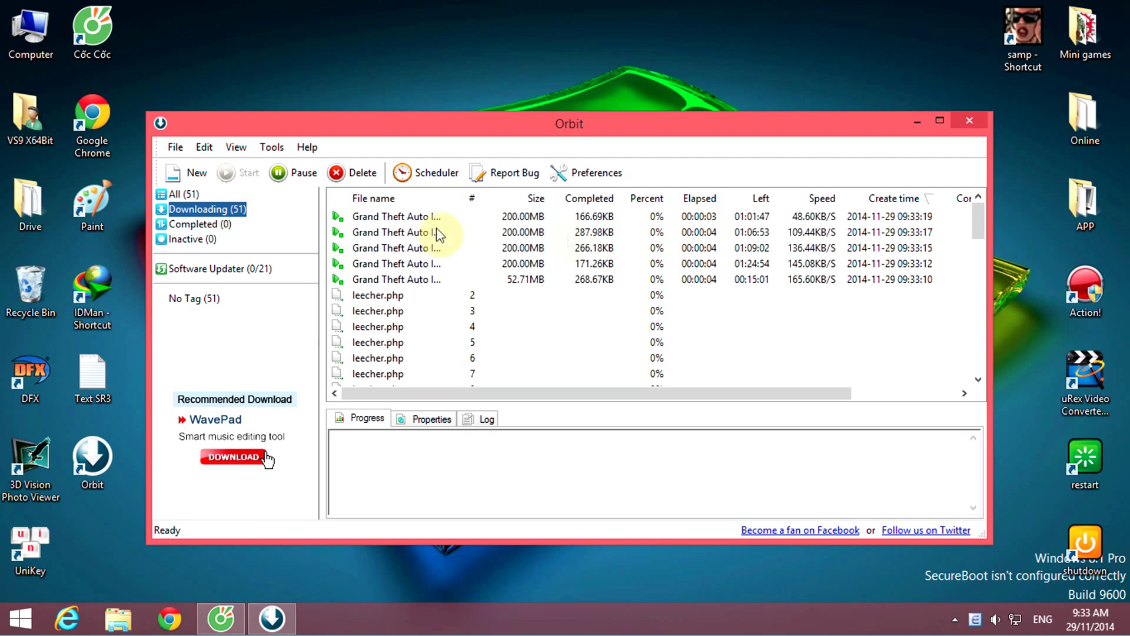
{"action": "left_click", "coordinate": [383, 234]}
{"action": "left_click_drag", "start_coordinate": [444, 198], "coordinate": [504, 195]}
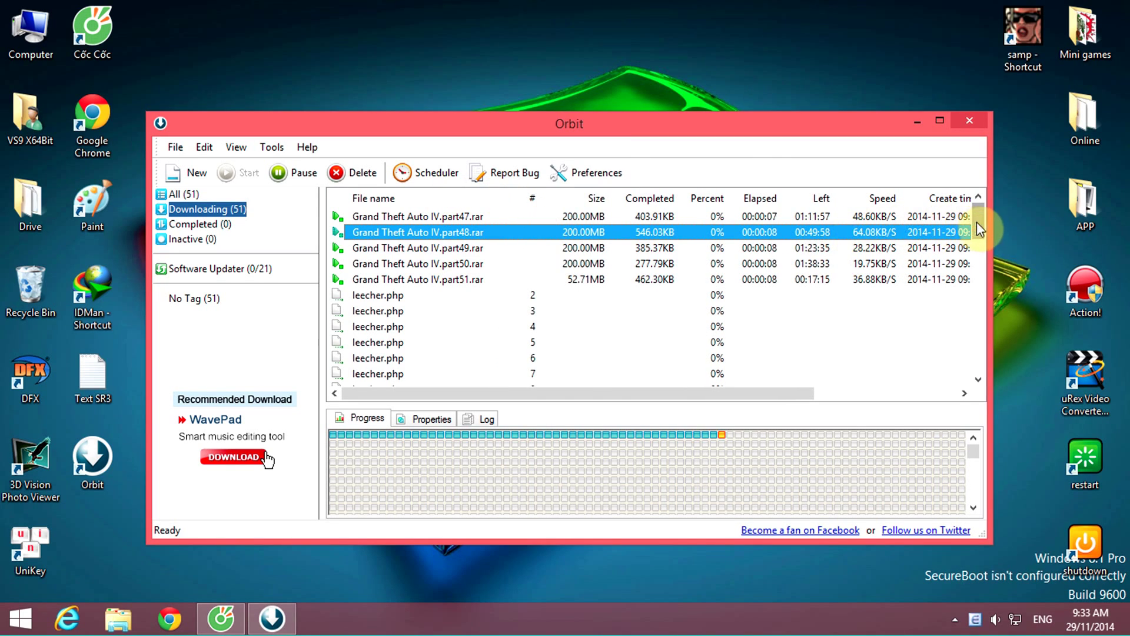
{"action": "mouse_move", "coordinate": [977, 221]}
{"action": "left_mouse_down"}
{"action": "mouse_move", "coordinate": [987, 347]}
{"action": "mouse_move", "coordinate": [971, 209]}
{"action": "left_mouse_up"}
{"action": "left_click", "coordinate": [395, 247]}
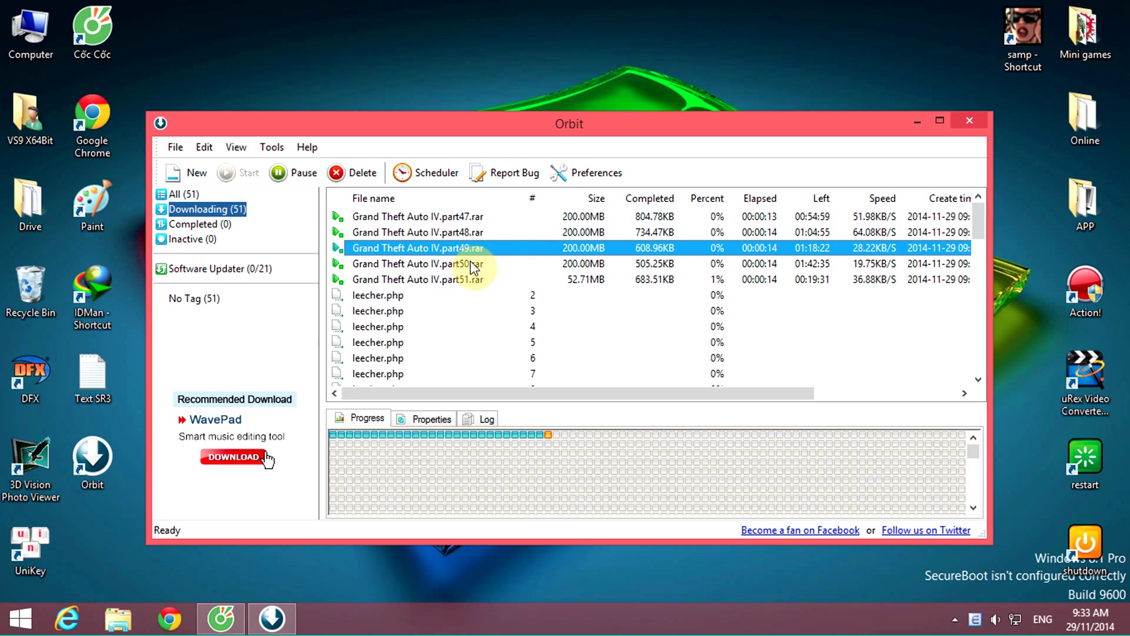
{"action": "left_click", "coordinate": [420, 270]}
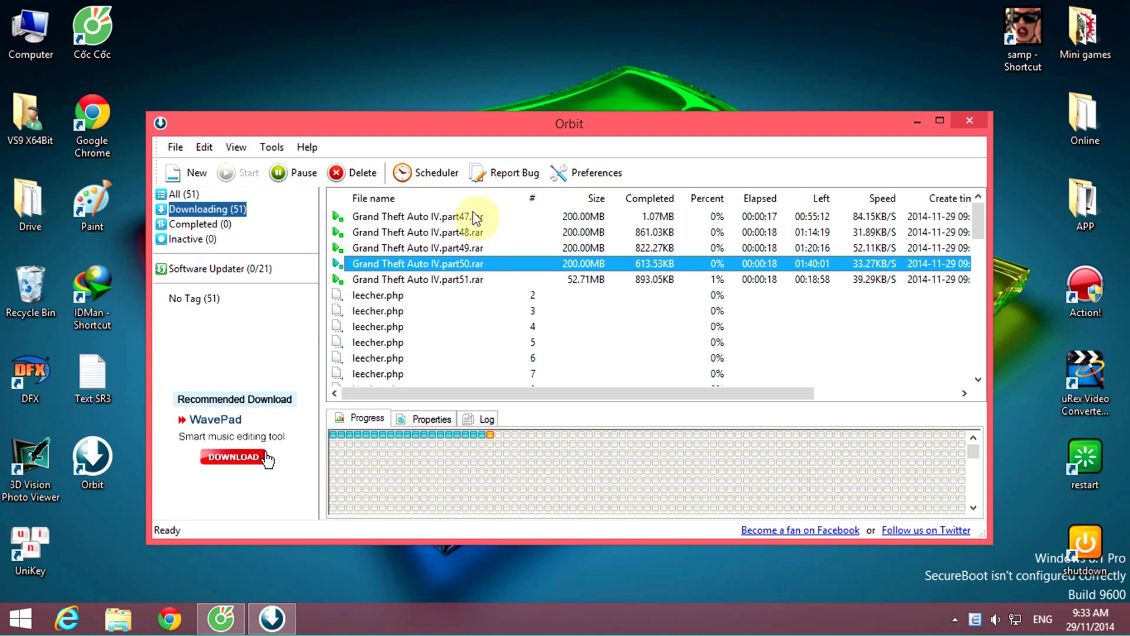
{"action": "left_click", "coordinate": [496, 222]}
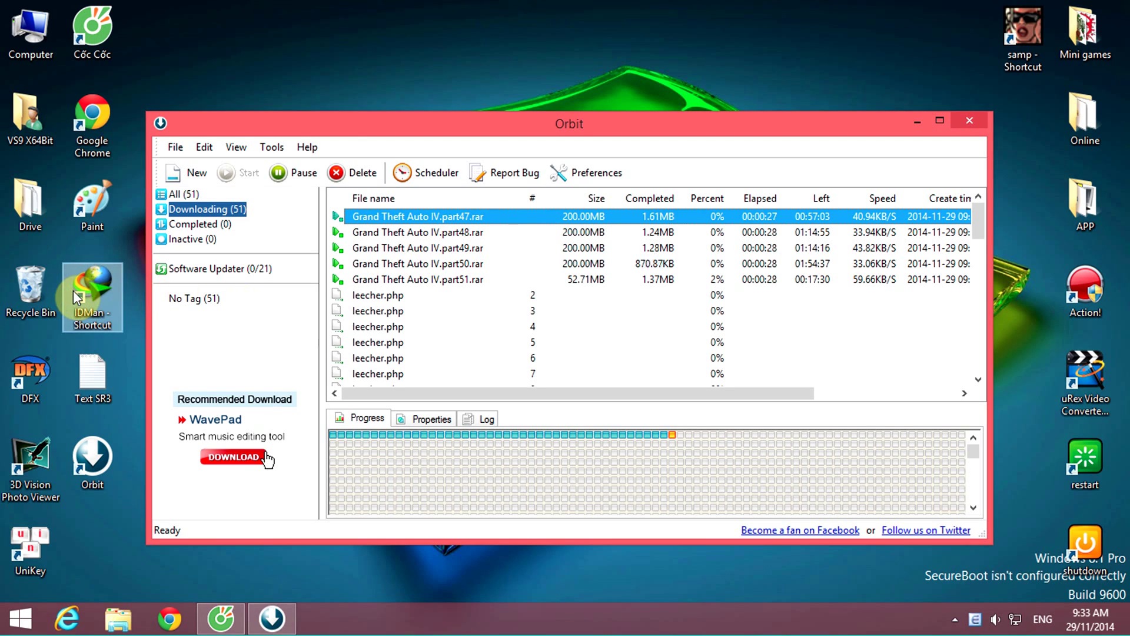
{"action": "left_click", "coordinate": [131, 254]}
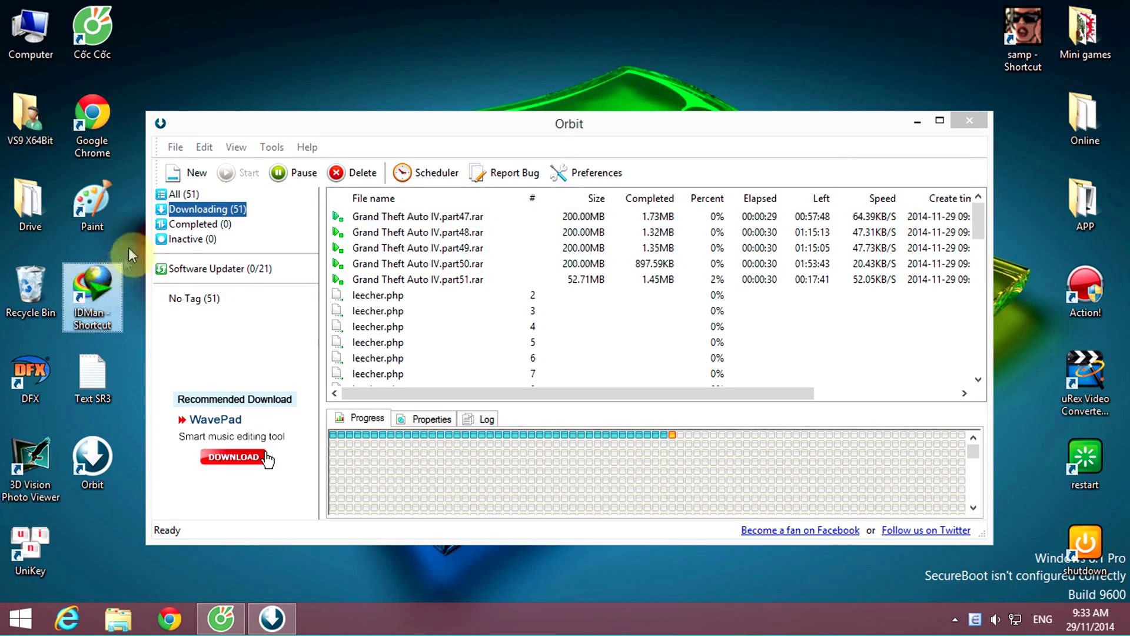
{"action": "left_click", "coordinate": [136, 298]}
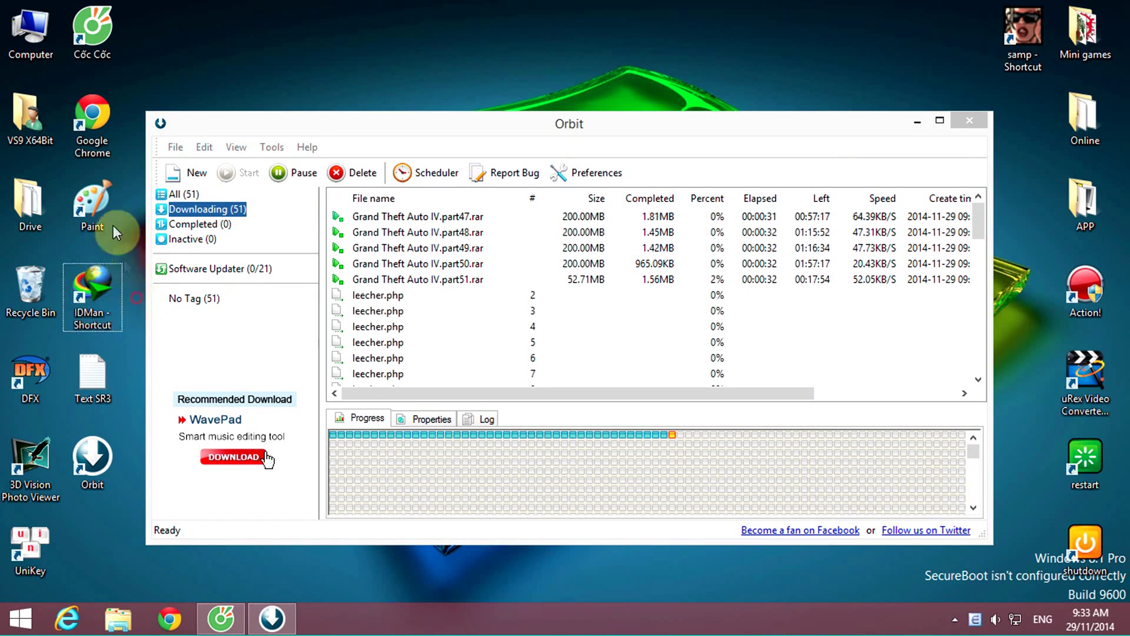
{"action": "right_click", "coordinate": [112, 225]}
{"action": "left_click", "coordinate": [209, 37]}
{"action": "right_click", "coordinate": [392, 37]}
{"action": "left_click", "coordinate": [371, 19]}
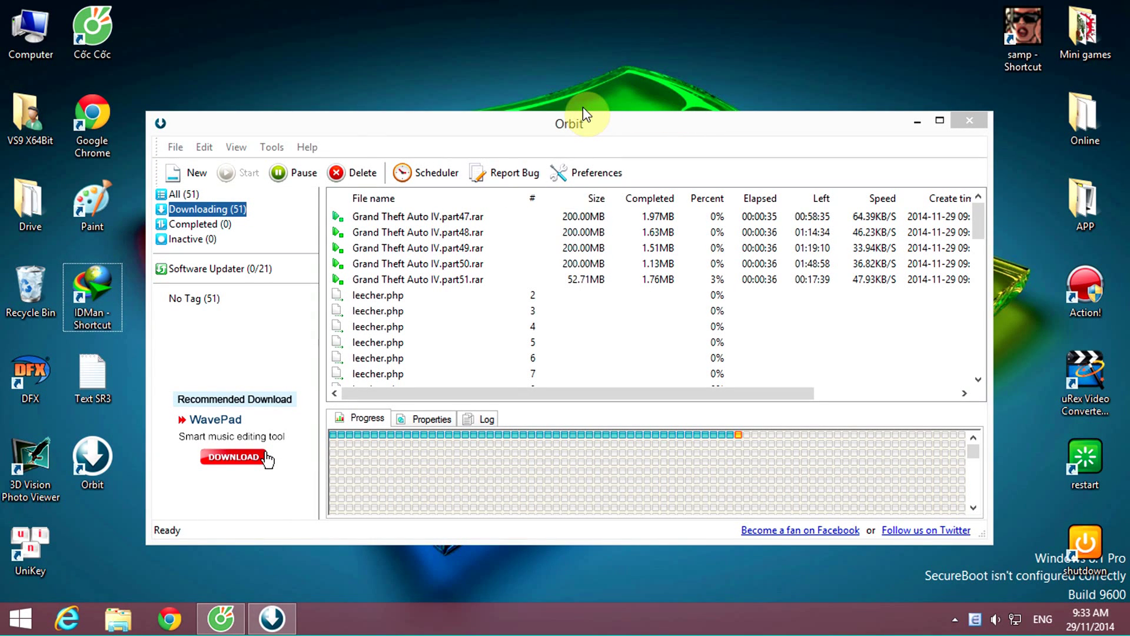
{"action": "left_click", "coordinate": [120, 349]}
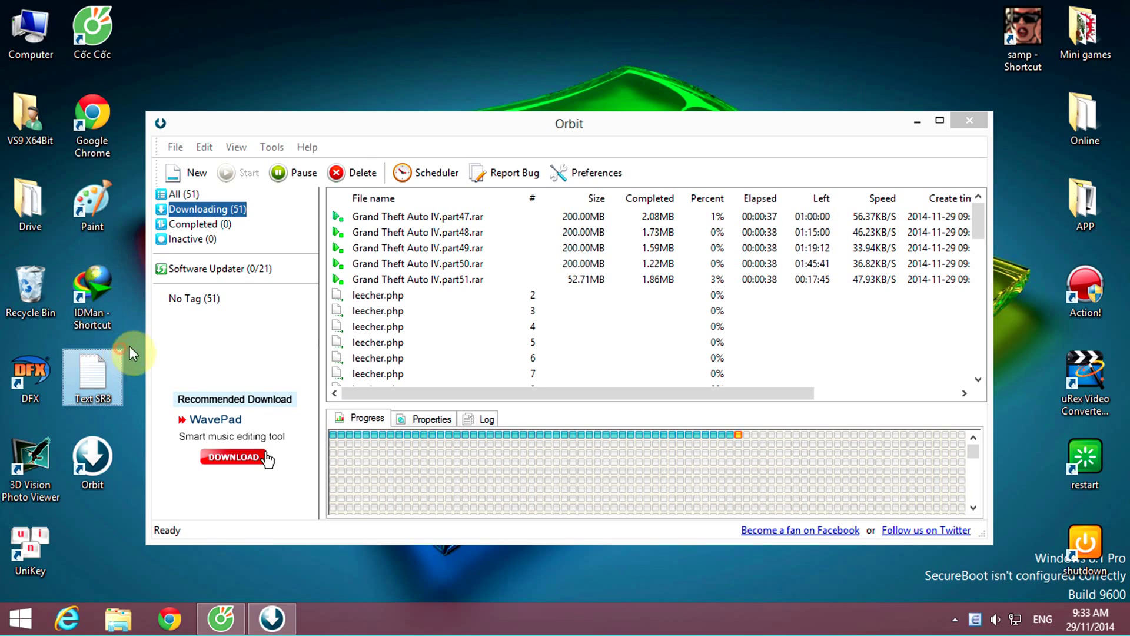
{"action": "left_click", "coordinate": [130, 333]}
{"action": "left_click", "coordinate": [450, 120]}
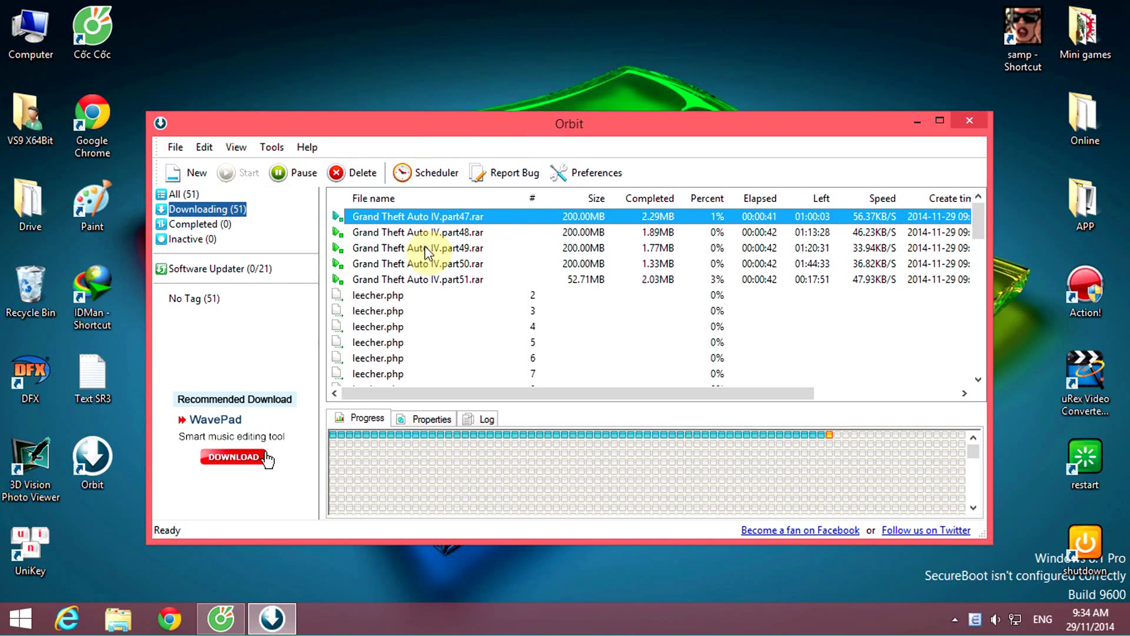
{"action": "left_click", "coordinate": [472, 253]}
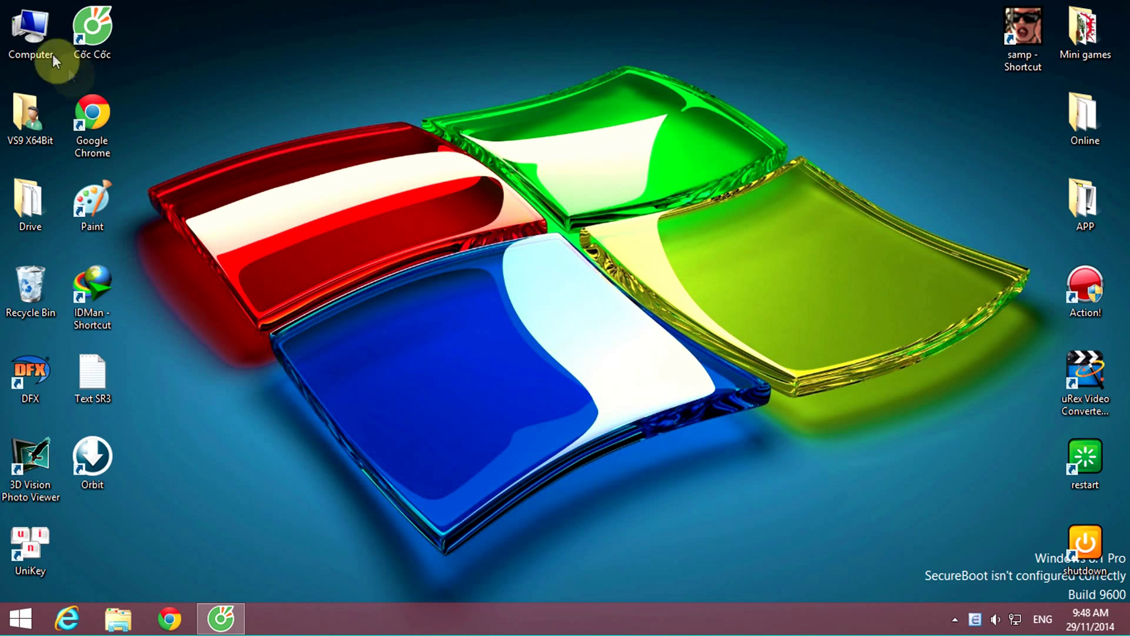
Open the Grand Theft Auto IV folder inside Download\Game on Local disk (E:) in File Explorer.
{"action": "left_click", "coordinate": [35, 29]}
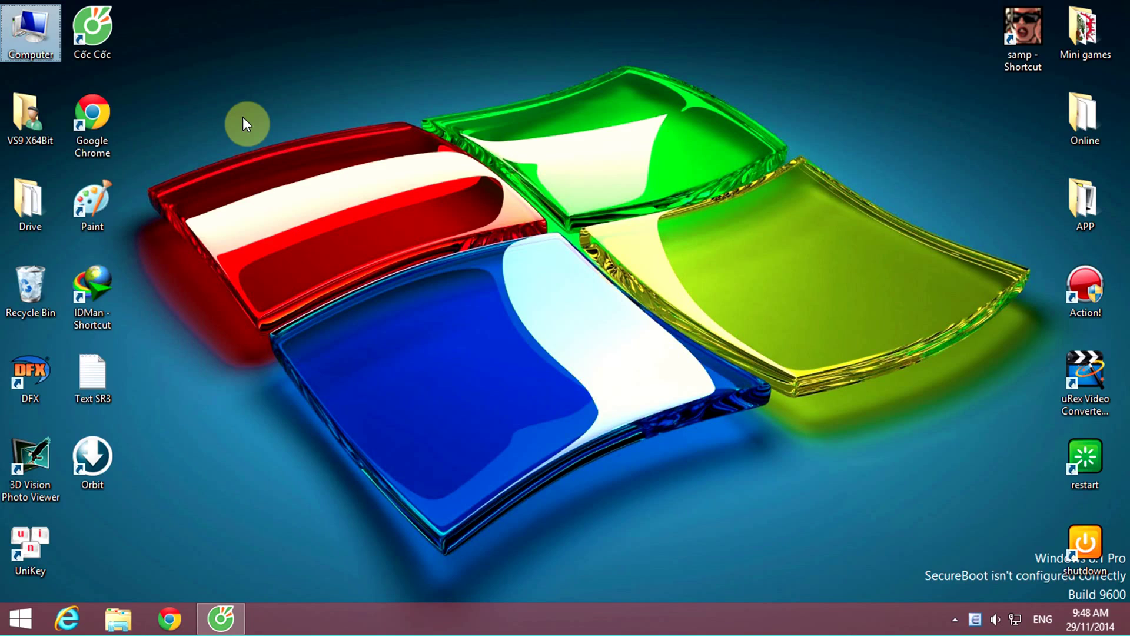
{"action": "key", "text": "Return"}
{"action": "left_click", "coordinate": [613, 222]}
{"action": "key", "text": "Return"}
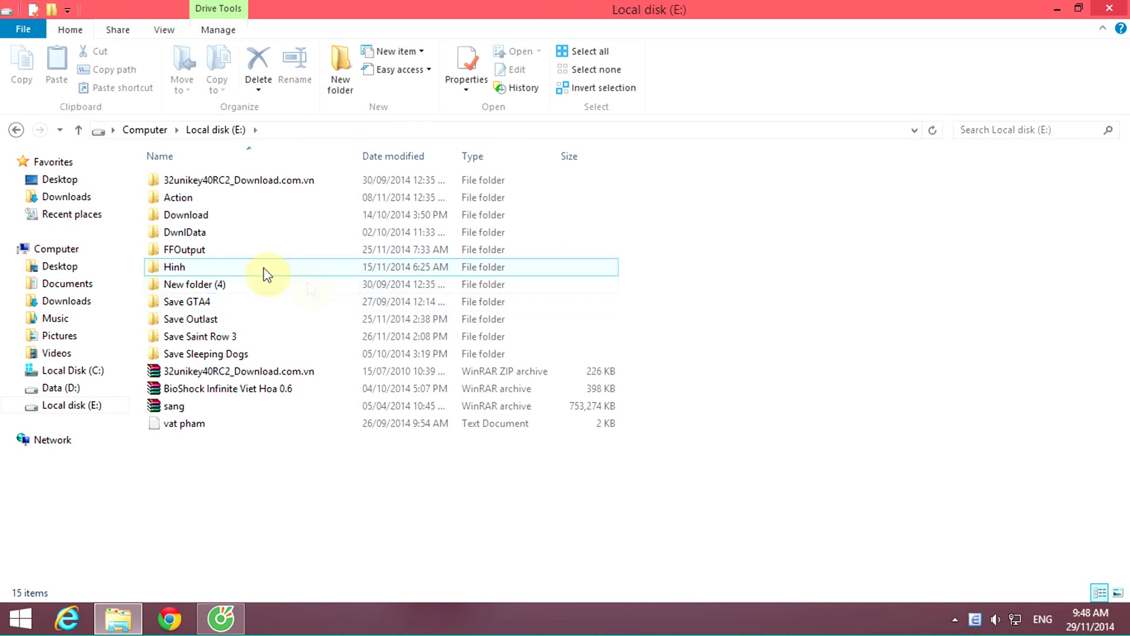
{"action": "double_click", "coordinate": [188, 216]}
{"action": "left_click", "coordinate": [191, 197]}
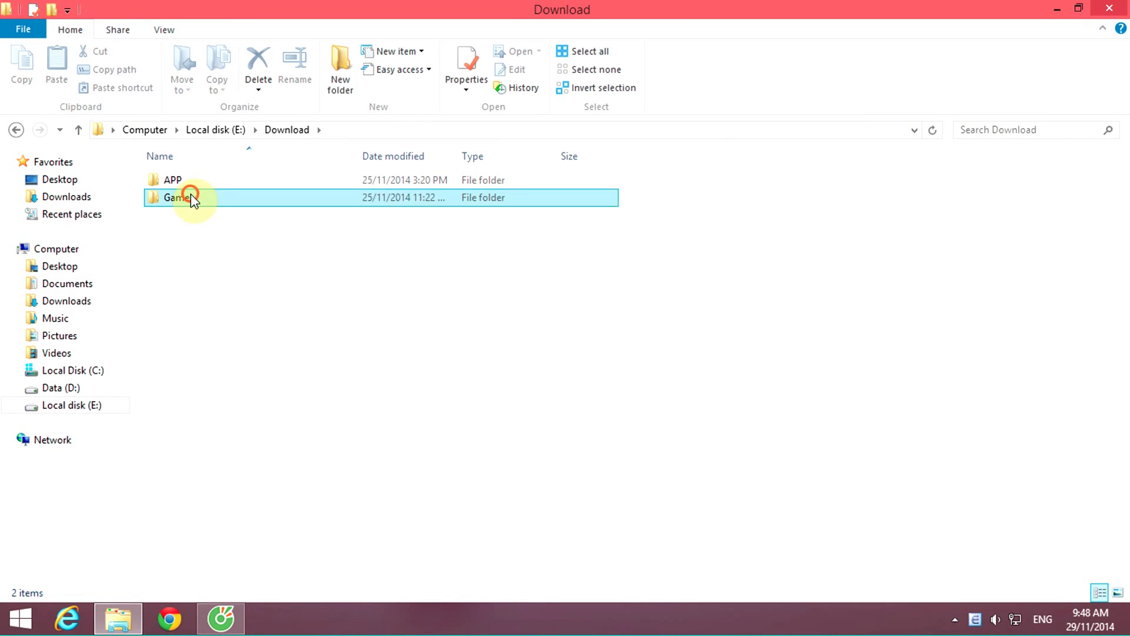
{"action": "double_click", "coordinate": [193, 199]}
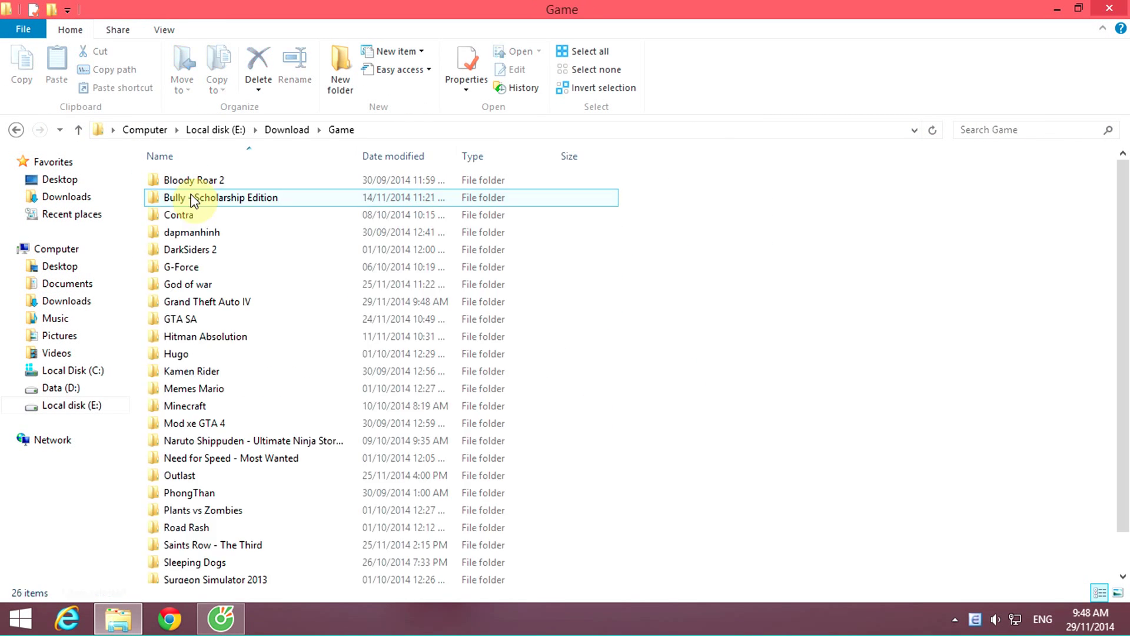
{"action": "left_click", "coordinate": [226, 302]}
{"action": "double_click", "coordinate": [226, 302]}
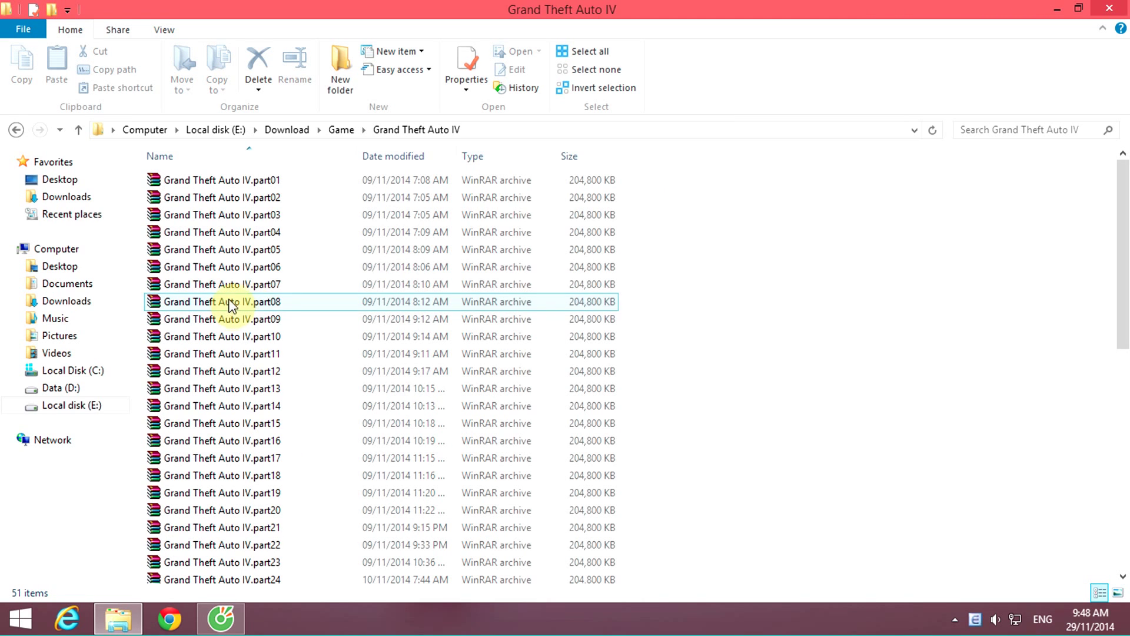
Look through the list of Grand Theft Auto IV archives from part01 to part51.
{"action": "left_click", "coordinate": [923, 221]}
{"action": "mouse_move", "coordinate": [1120, 206]}
{"action": "left_mouse_down"}
{"action": "mouse_move", "coordinate": [1118, 465]}
{"action": "mouse_move", "coordinate": [1125, 206]}
{"action": "left_mouse_up"}
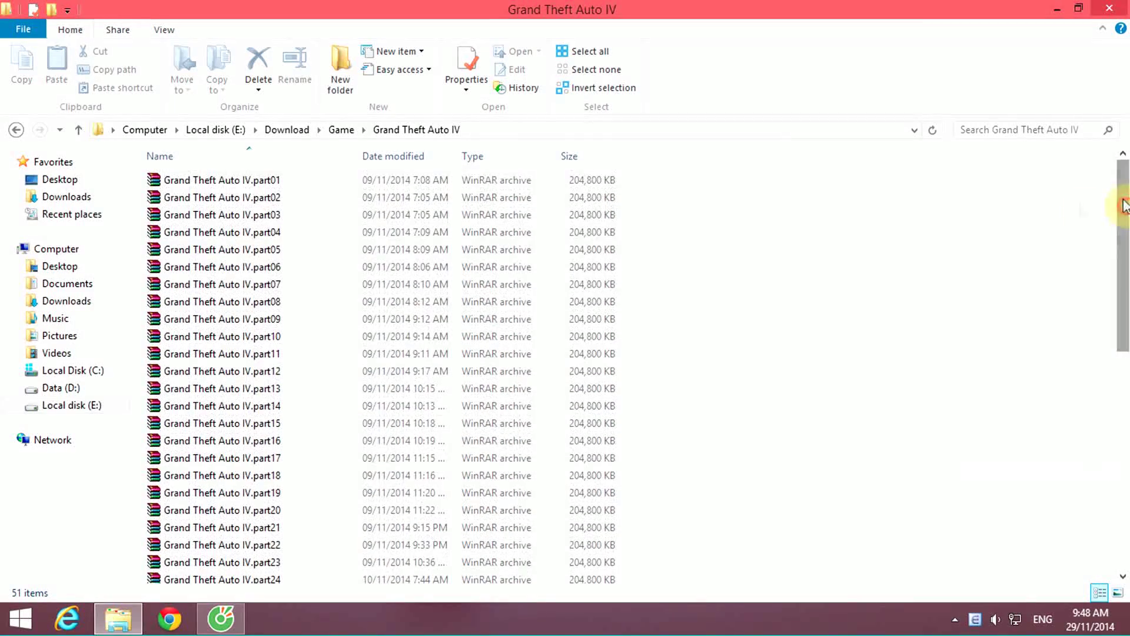
{"action": "left_click", "coordinate": [209, 179]}
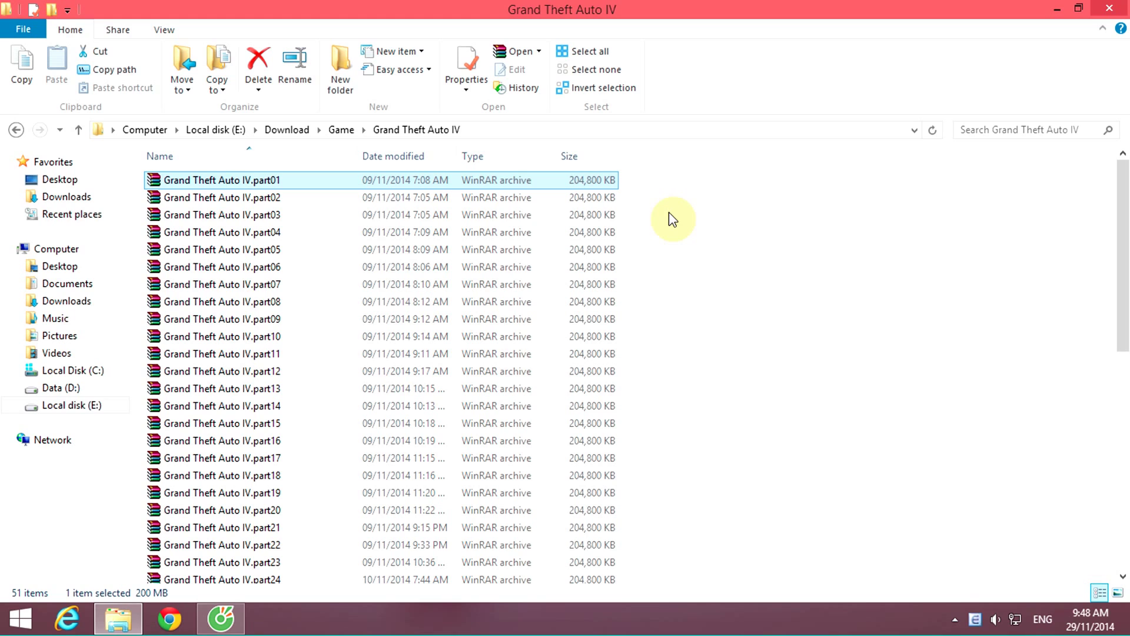
{"action": "left_click", "coordinate": [275, 232]}
{"action": "left_click", "coordinate": [246, 182]}
{"action": "left_click", "coordinate": [848, 234]}
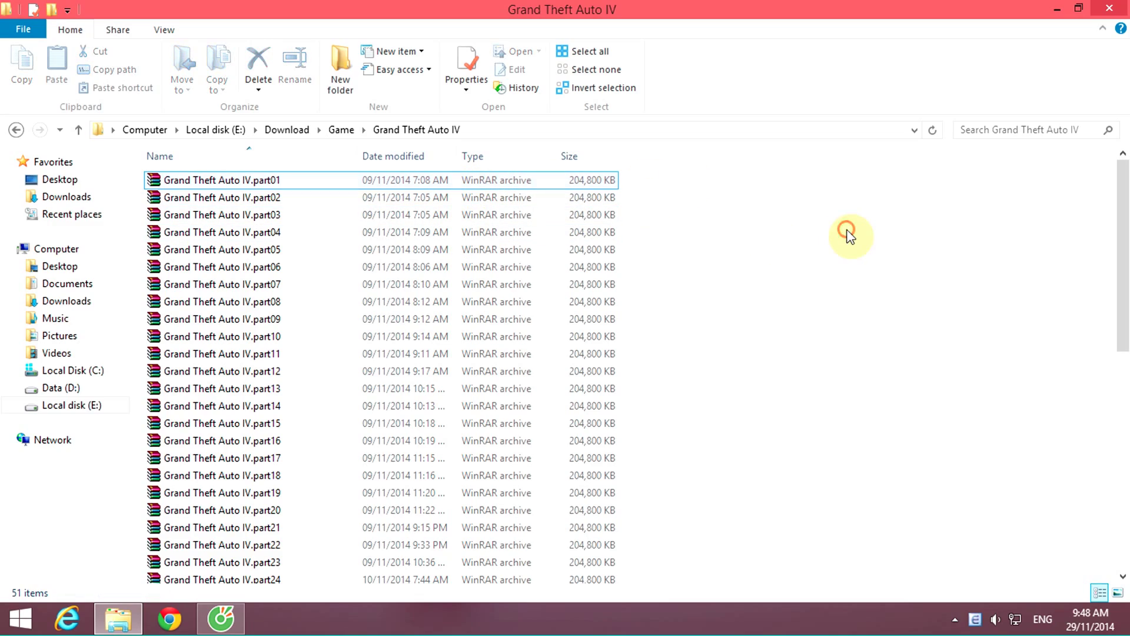
{"action": "left_click_drag", "start_coordinate": [1115, 216], "coordinate": [1110, 285]}
{"action": "left_click", "coordinate": [284, 384]}
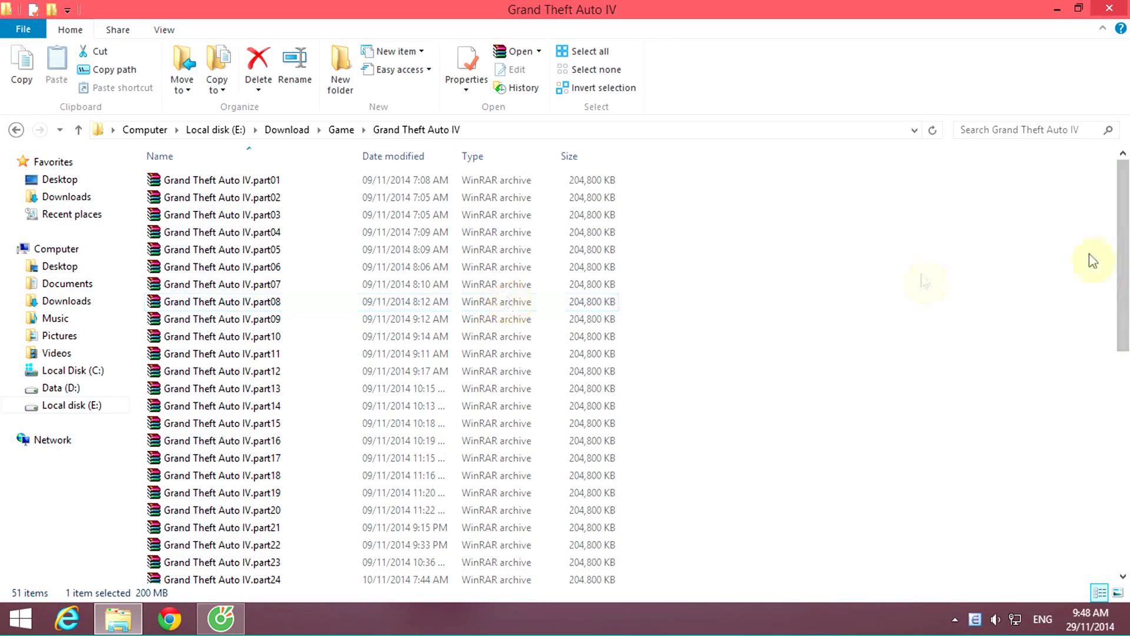
{"action": "left_click", "coordinate": [176, 179]}
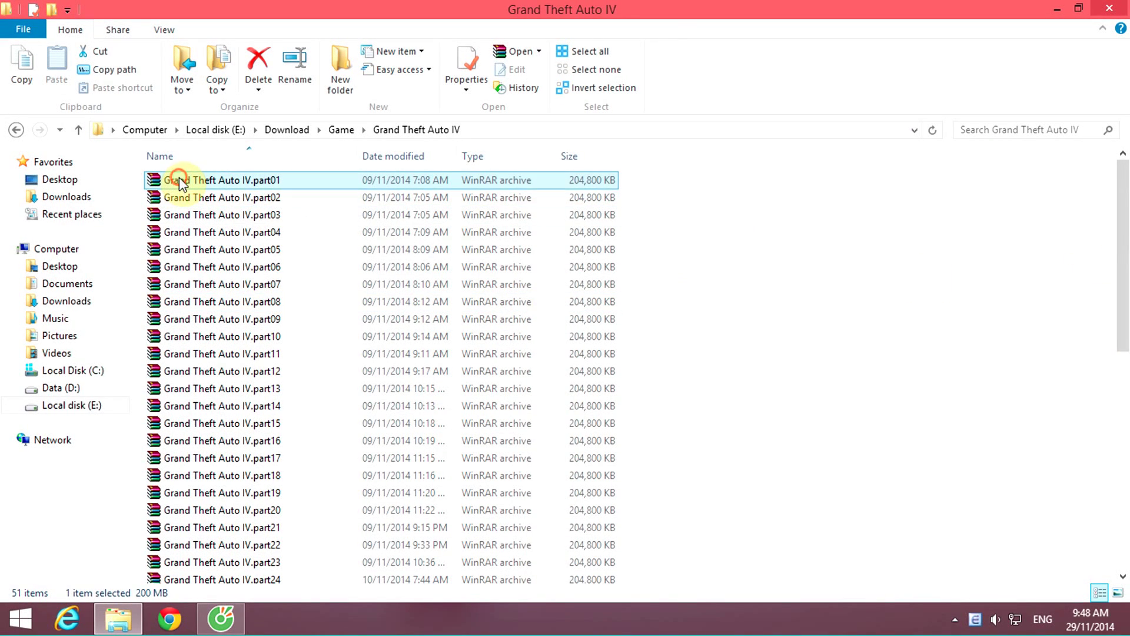
{"action": "left_click", "coordinate": [760, 323]}
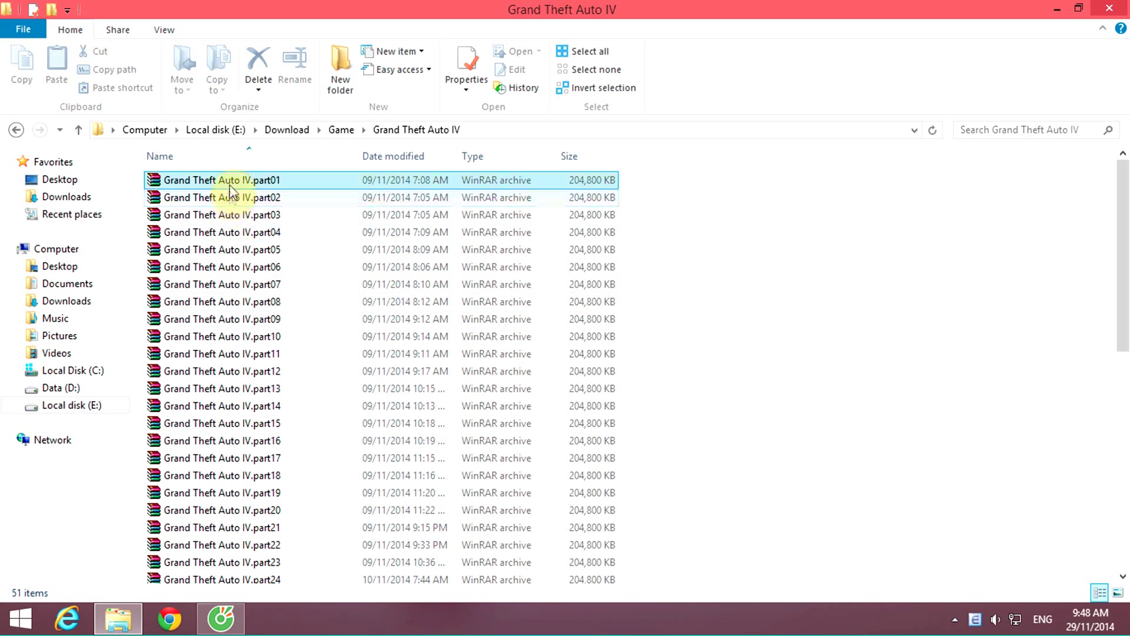
{"action": "left_click", "coordinate": [230, 336]}
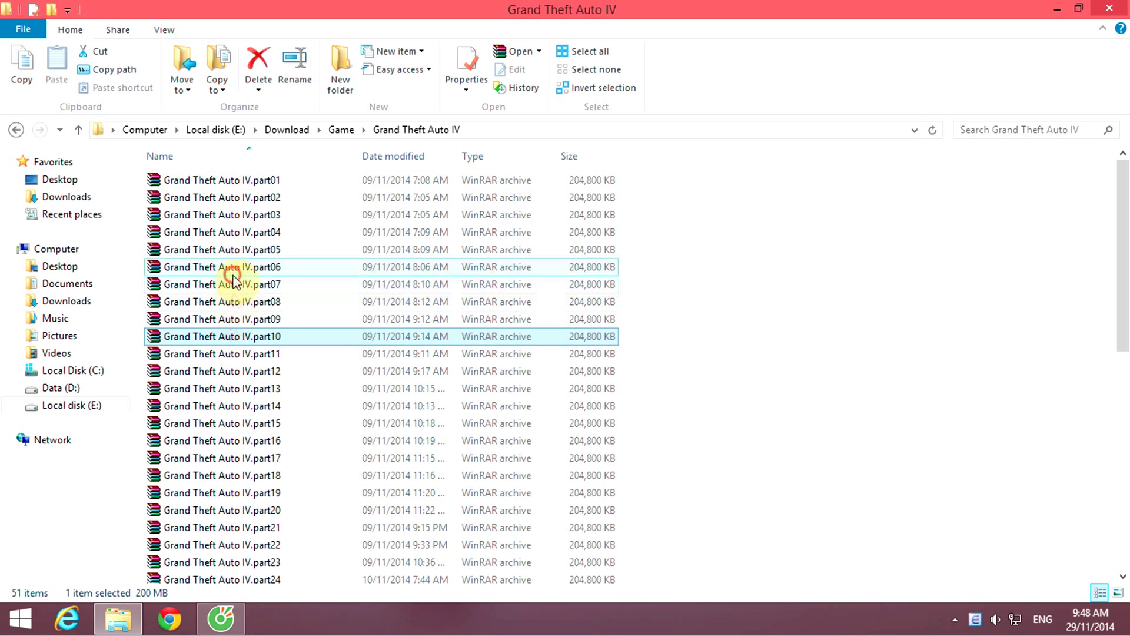
{"action": "left_click", "coordinate": [764, 328]}
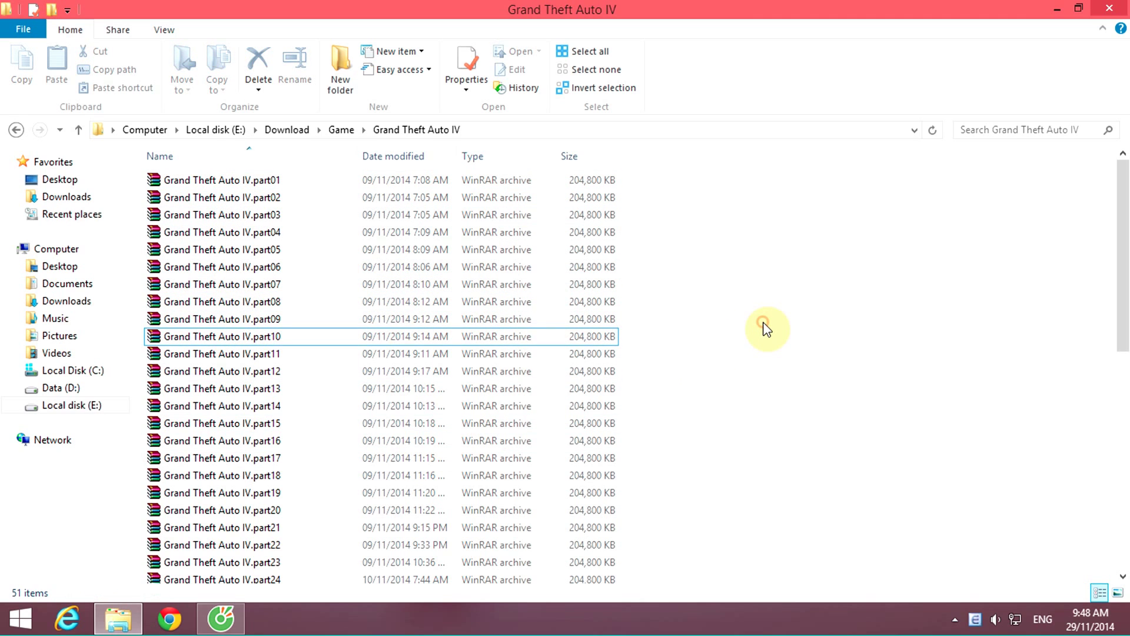
{"action": "left_click", "coordinate": [231, 354]}
{"action": "scroll", "coordinate": [805, 415], "scroll_direction": "down", "scroll_amount": 8}
{"action": "scroll", "coordinate": [804, 414], "scroll_direction": "up", "scroll_amount": 8}
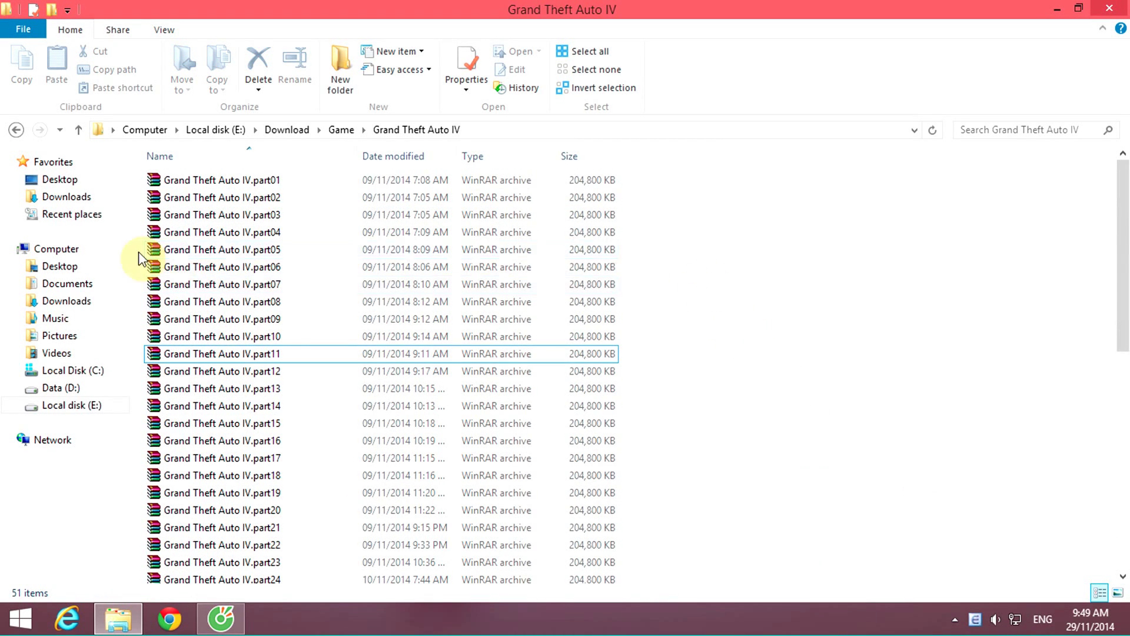
{"action": "left_click", "coordinate": [224, 250]}
{"action": "left_click", "coordinate": [227, 284]}
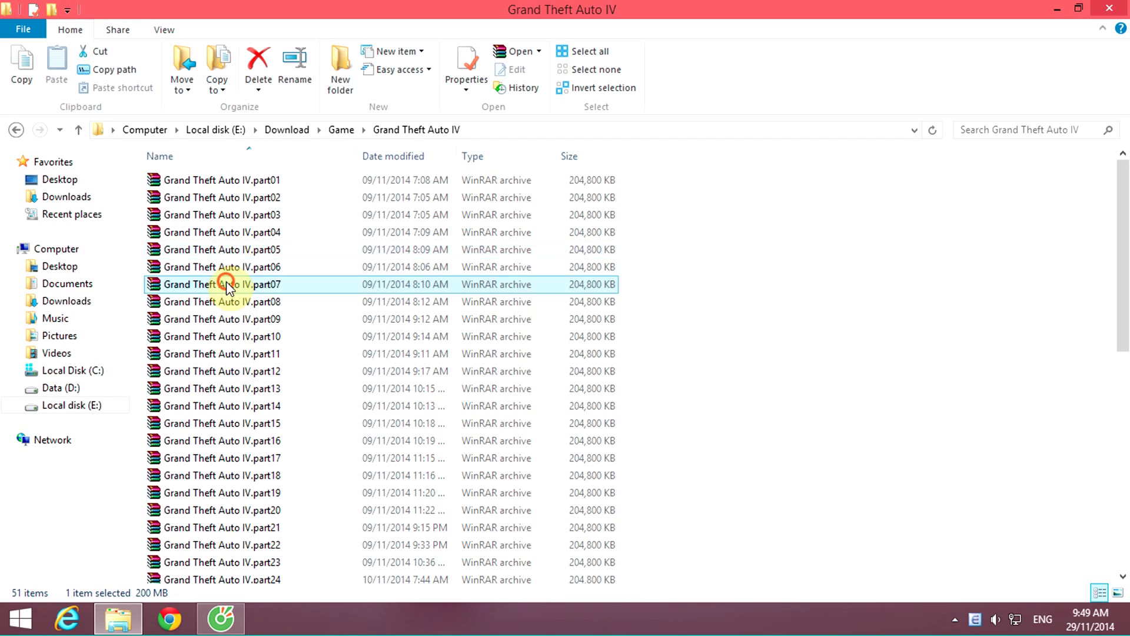
{"action": "left_click", "coordinate": [240, 180]}
{"action": "left_click", "coordinate": [689, 274]}
{"action": "scroll", "coordinate": [338, 299], "scroll_direction": "down", "scroll_amount": 9}
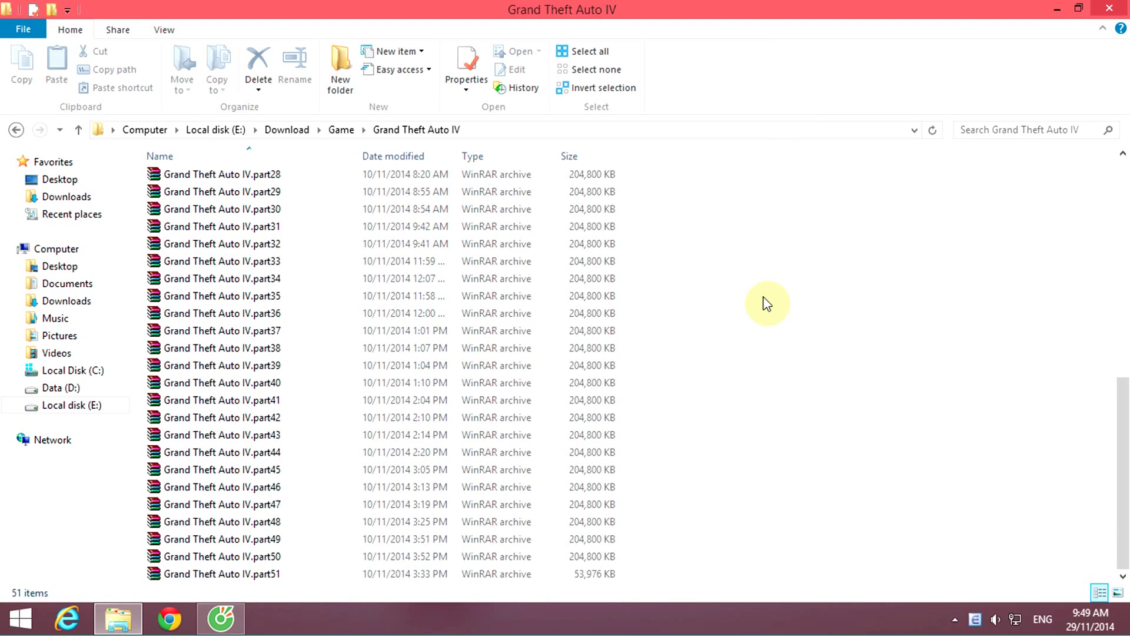
{"action": "scroll", "coordinate": [767, 303], "scroll_direction": "up", "scroll_amount": 9}
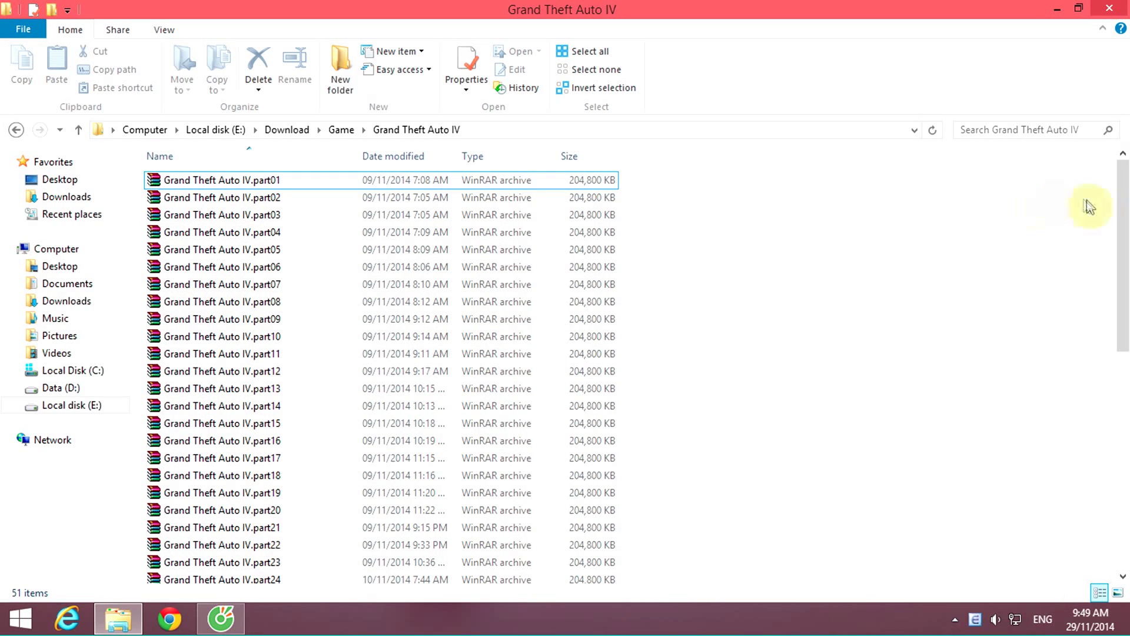
{"action": "left_click_drag", "start_coordinate": [1120, 209], "coordinate": [1102, 187]}
{"action": "left_click", "coordinate": [604, 180]}
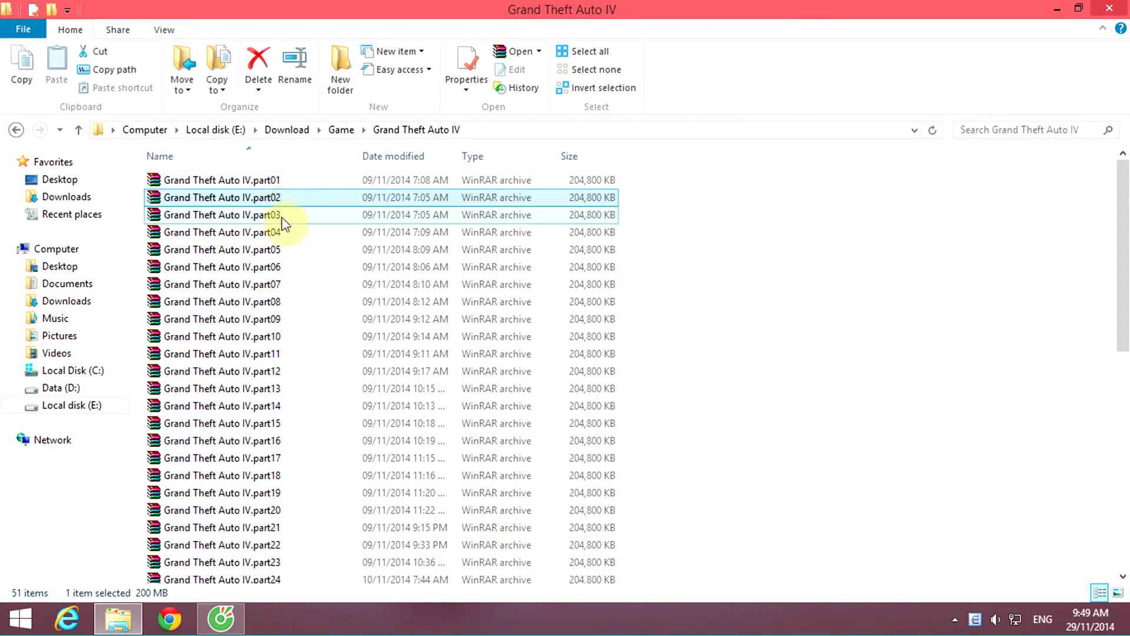
{"action": "left_click", "coordinate": [260, 179]}
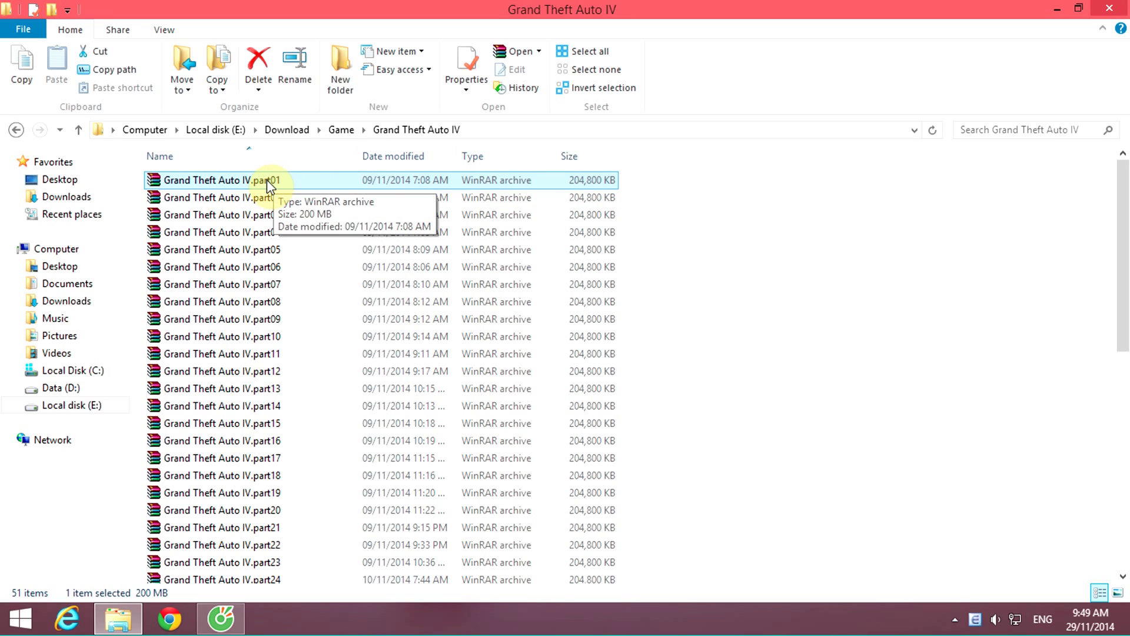
{"action": "right_click", "coordinate": [267, 179]}
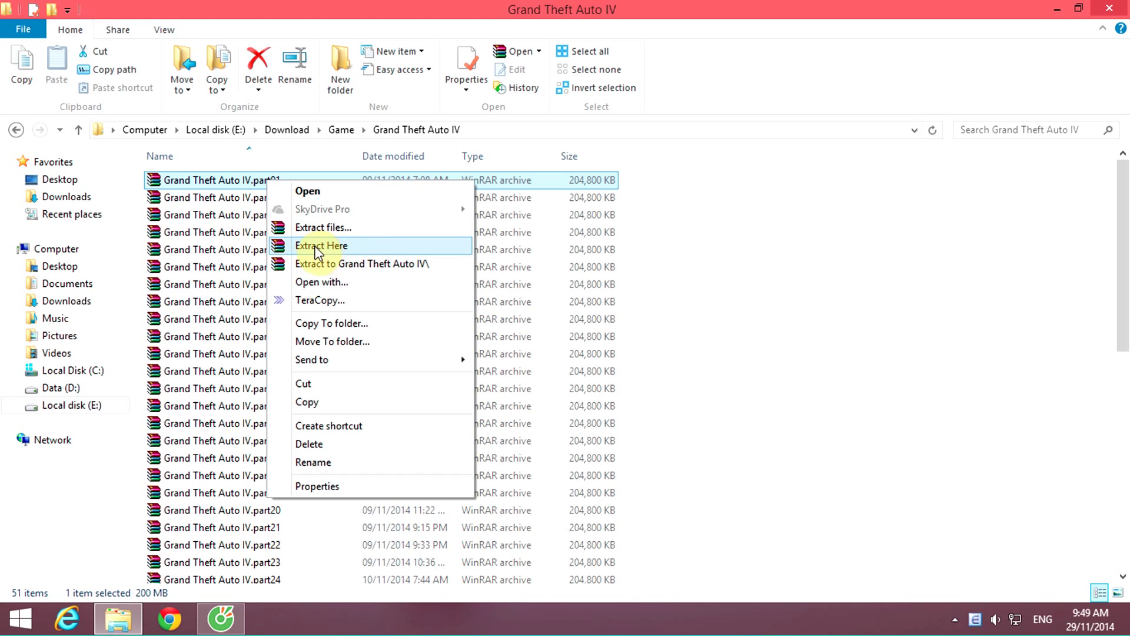
{"action": "left_click", "coordinate": [441, 247]}
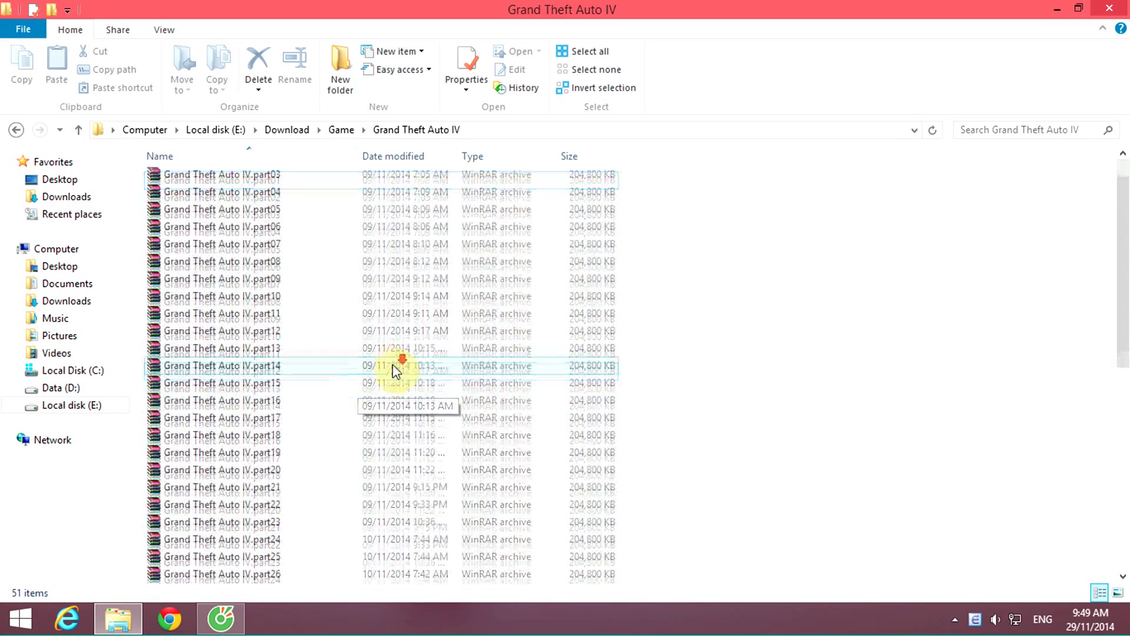
Extract the multi-part archive, starting from Grand Theft Auto IV.part01, to the Grand Theft Auto IV\ subfolder.
{"action": "left_click", "coordinate": [266, 179]}
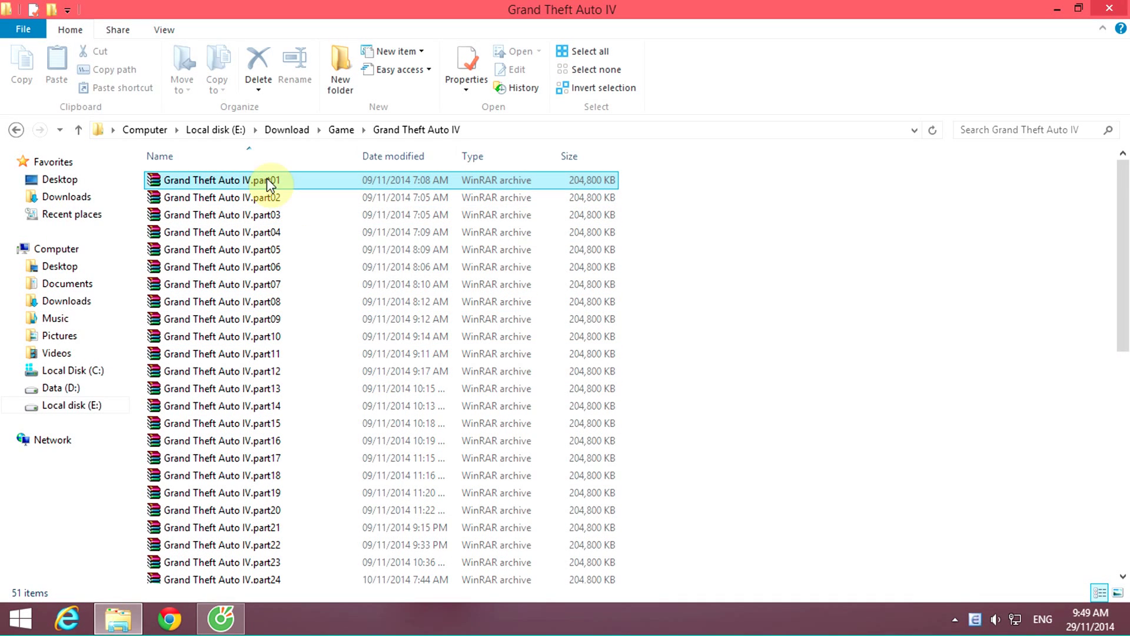
{"action": "right_click", "coordinate": [263, 183]}
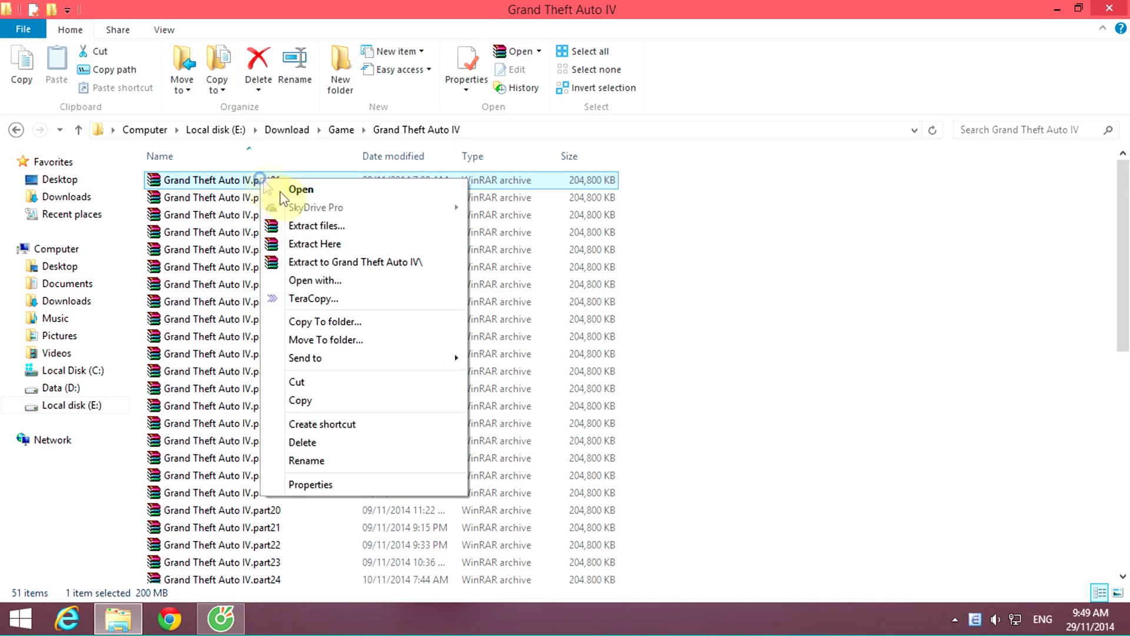
{"action": "left_click", "coordinate": [349, 263]}
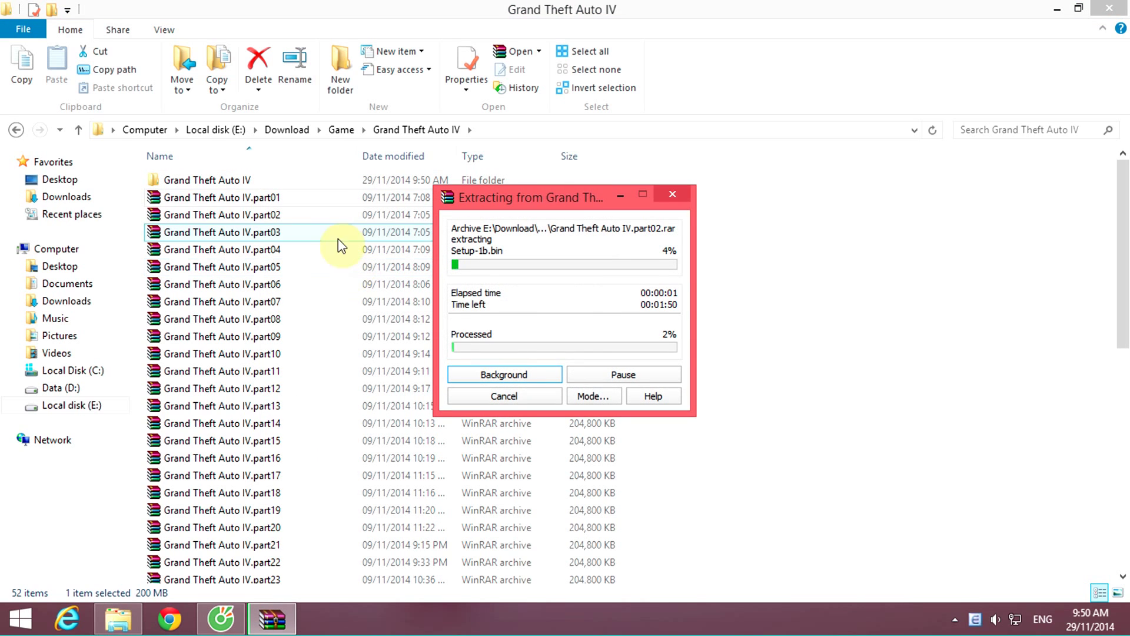
Check the contents of the new Grand Theft Auto IV folder and the progress of the WinRAR extraction.
{"action": "left_click", "coordinate": [207, 179]}
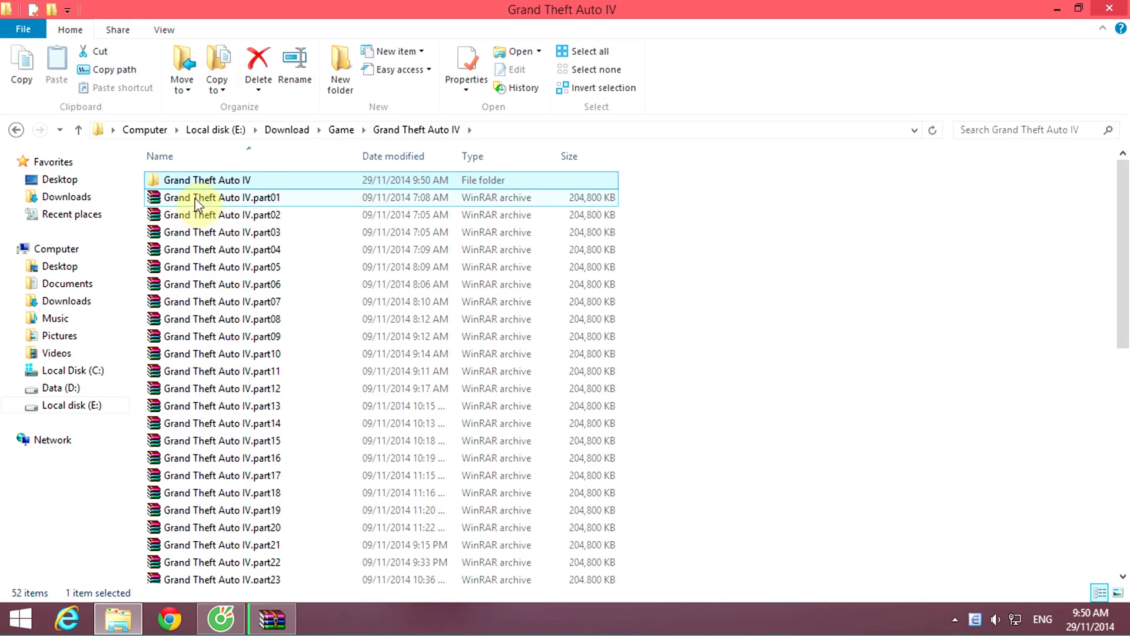
{"action": "left_click", "coordinate": [172, 197]}
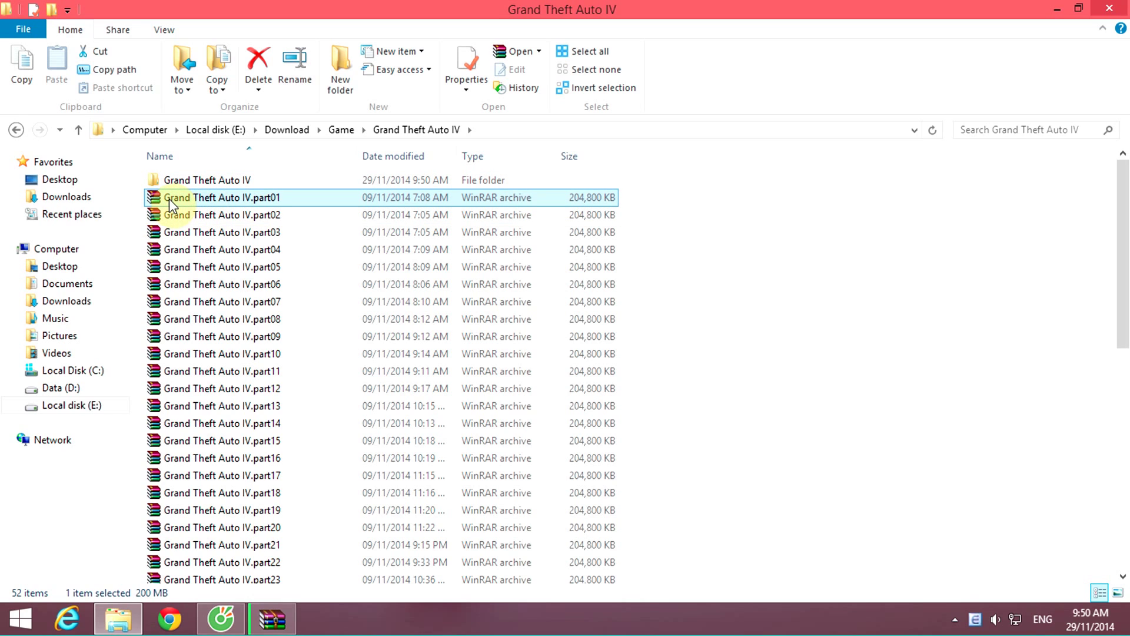
{"action": "left_click", "coordinate": [218, 179]}
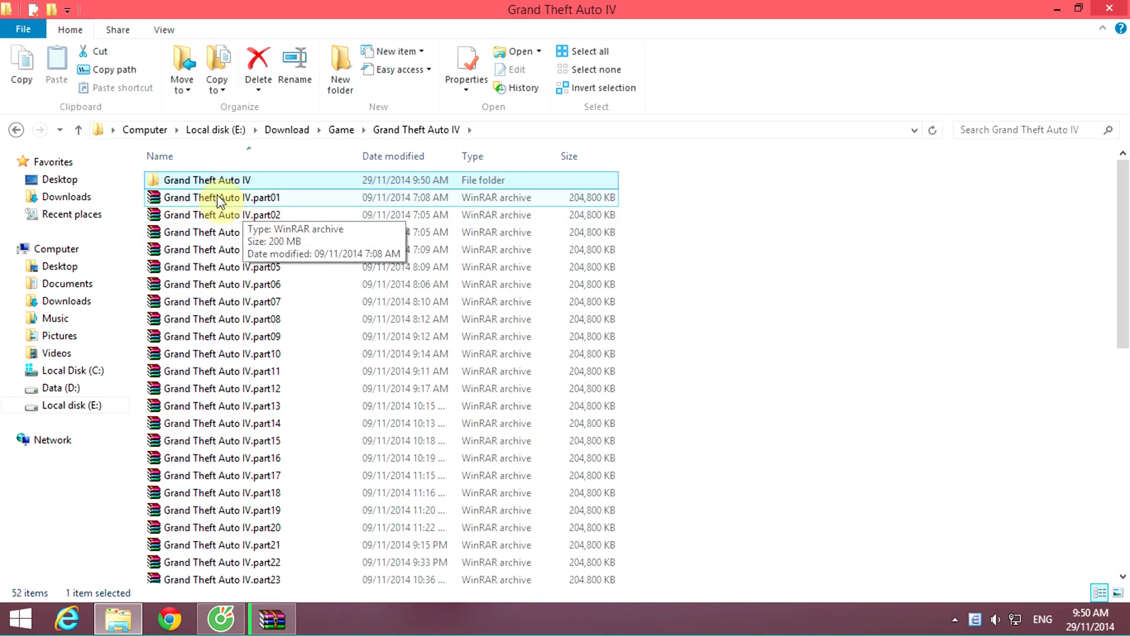
{"action": "double_click", "coordinate": [206, 179]}
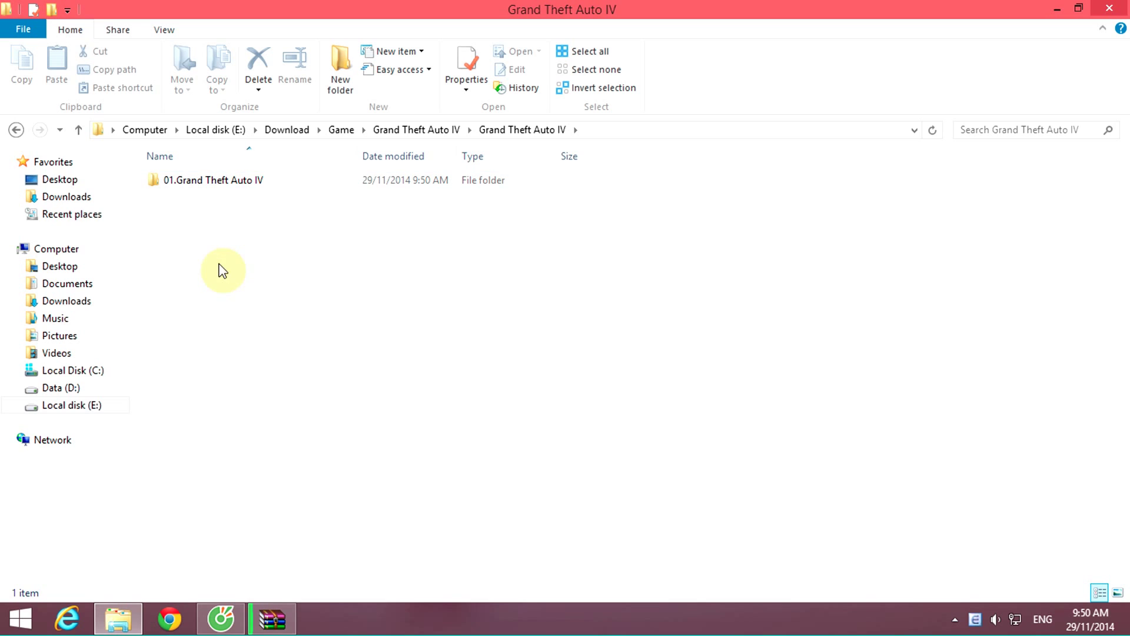
{"action": "left_click", "coordinate": [16, 129]}
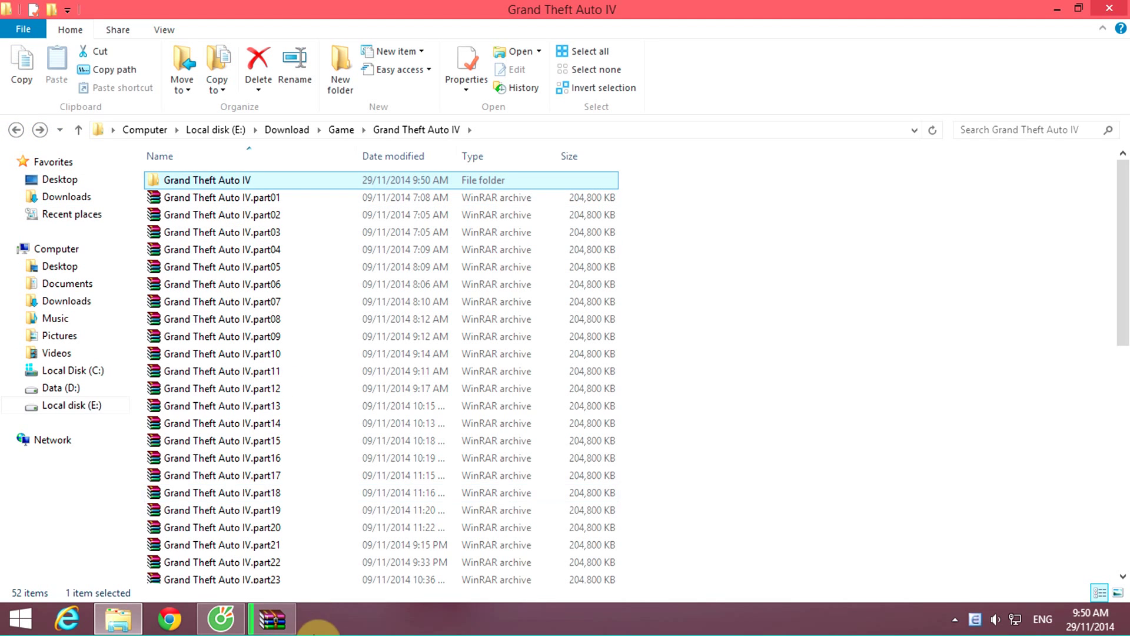
{"action": "left_click", "coordinate": [272, 618]}
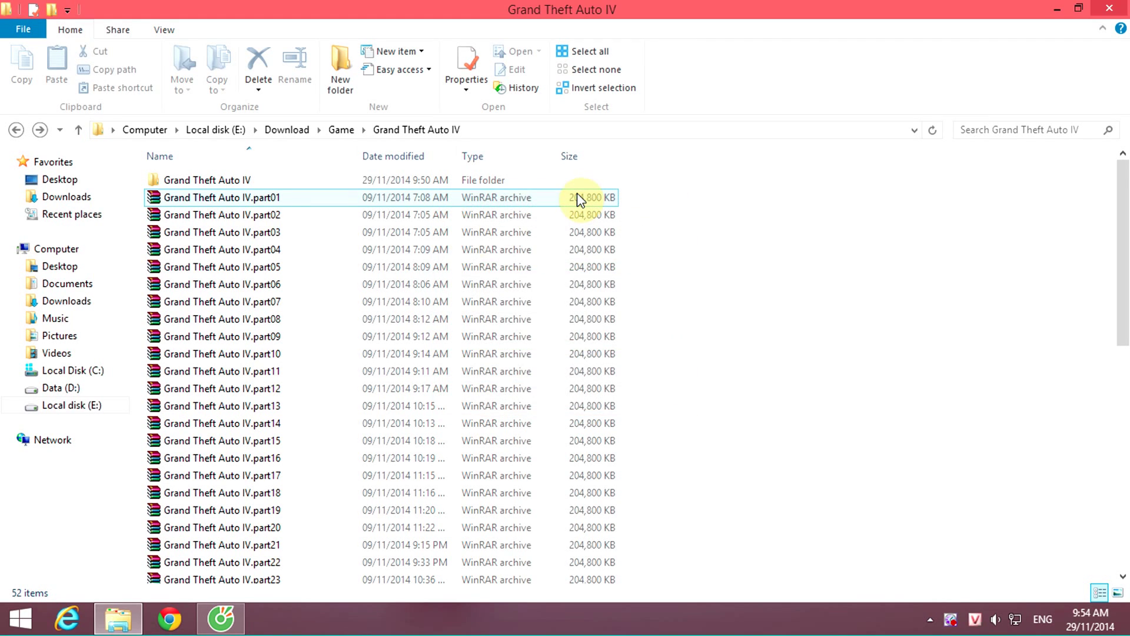
Open the 01.Grand Theft Auto IV folder inside the extracted Grand Theft Auto IV folder and launch the Setup application.
{"action": "left_click", "coordinate": [198, 184]}
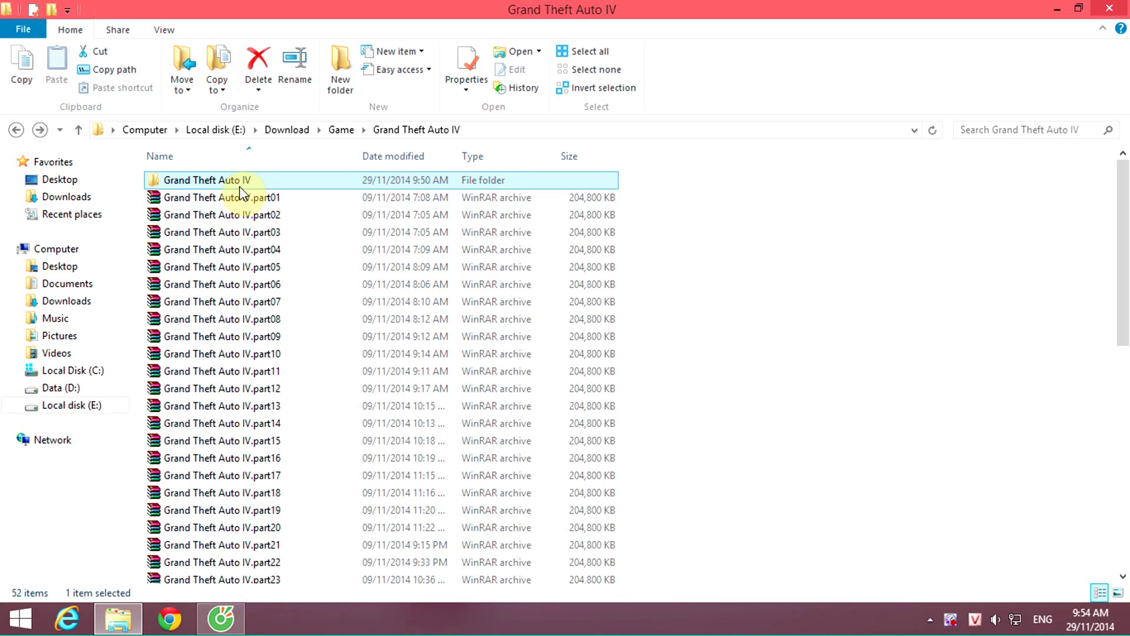
{"action": "key", "text": "Return"}
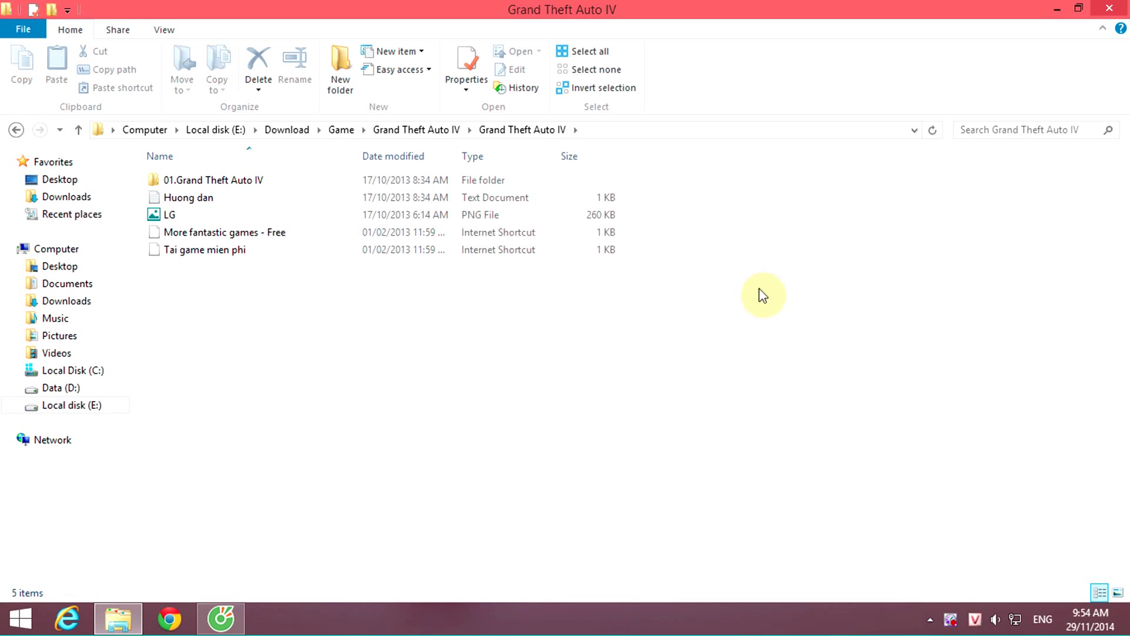
{"action": "left_click", "coordinate": [231, 182]}
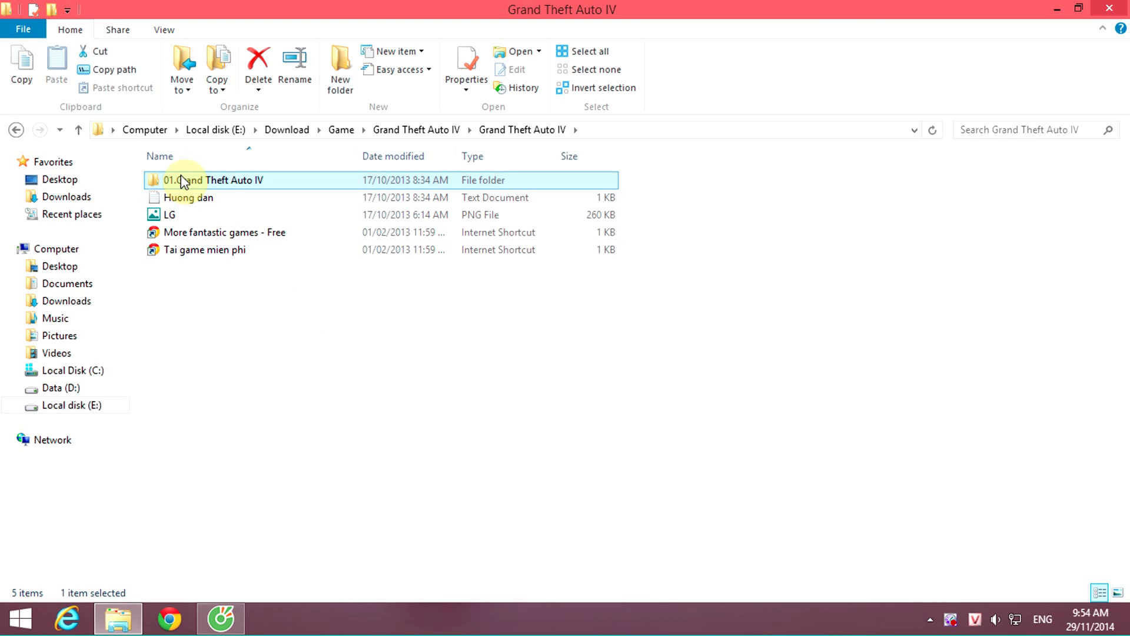
{"action": "double_click", "coordinate": [241, 180]}
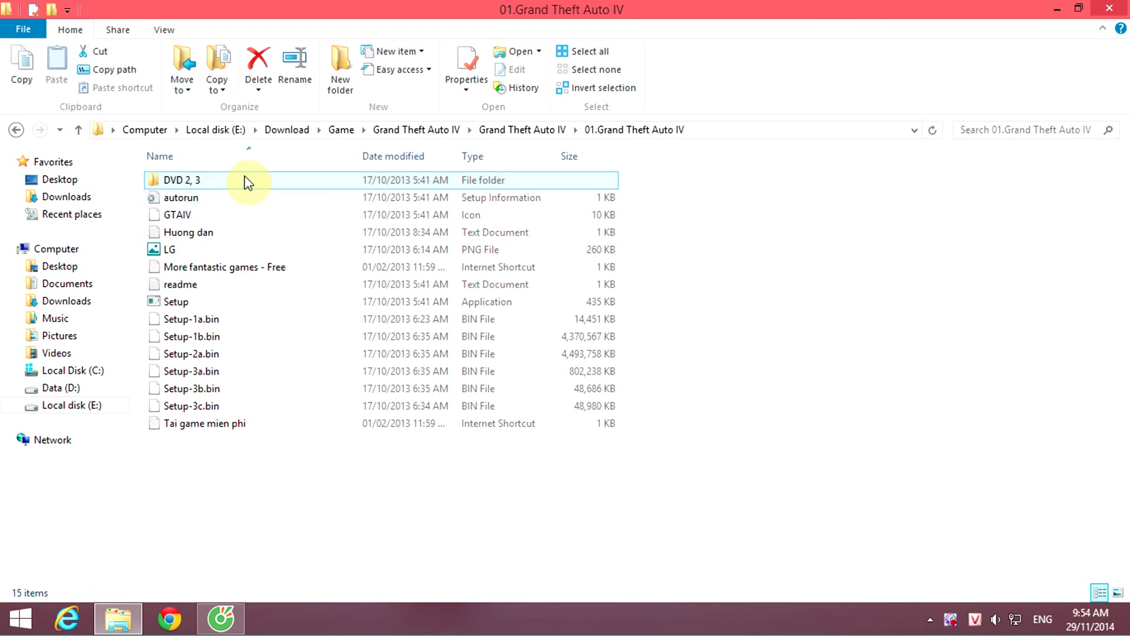
{"action": "left_click", "coordinate": [186, 305]}
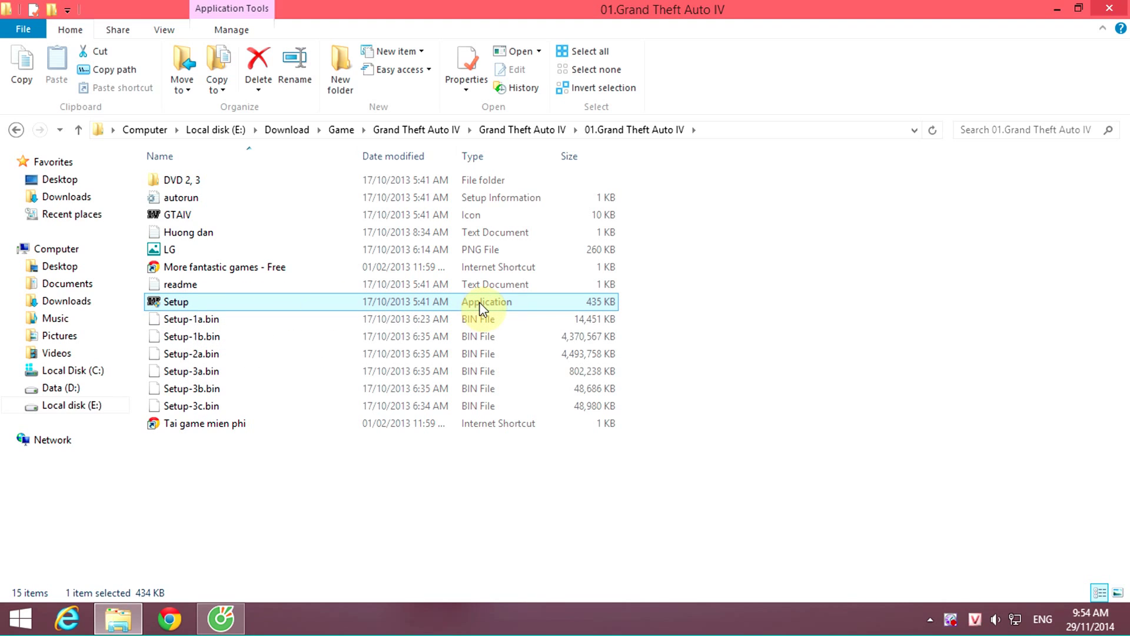
{"action": "double_click", "coordinate": [165, 307]}
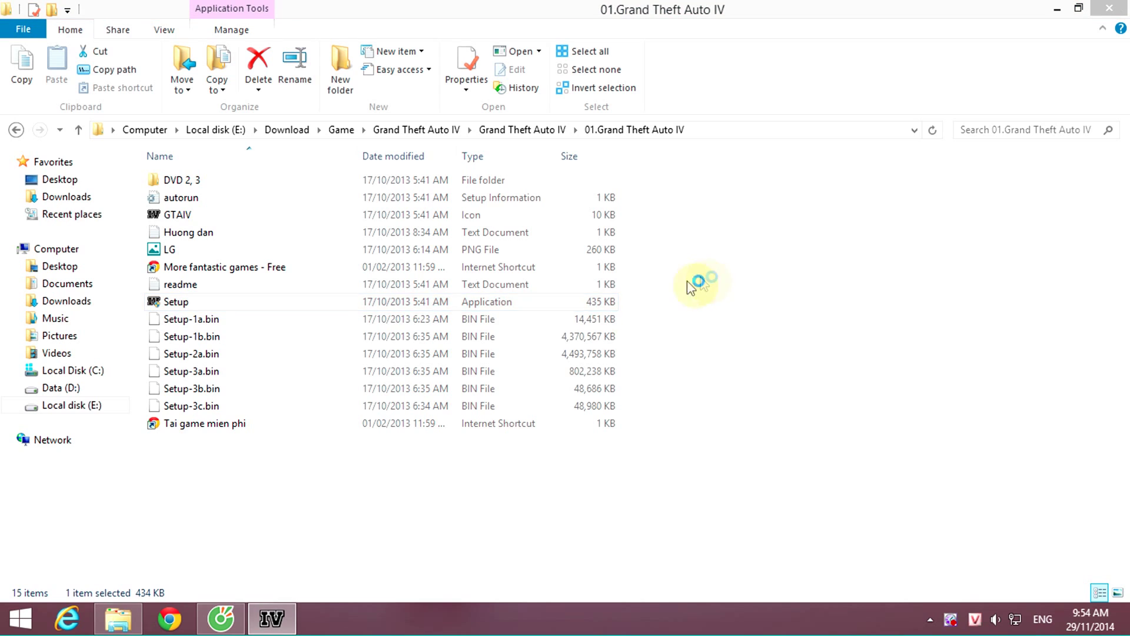
Choose English language as the setup language and continue to the installer.
{"action": "left_click", "coordinate": [611, 308]}
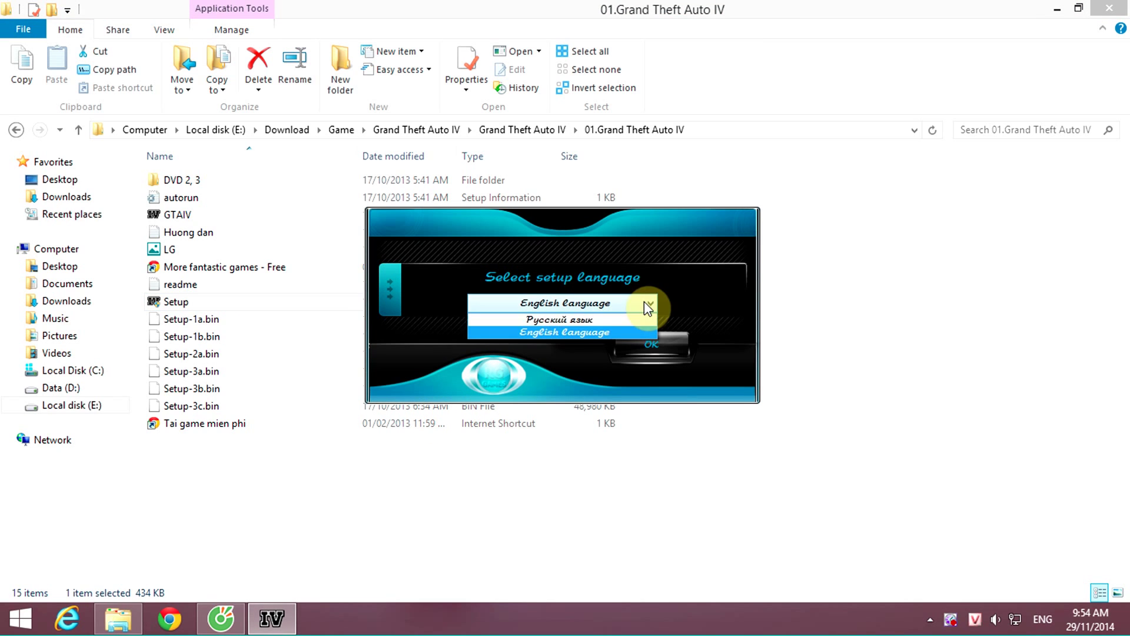
{"action": "left_click", "coordinate": [644, 303]}
{"action": "left_click", "coordinate": [582, 303]}
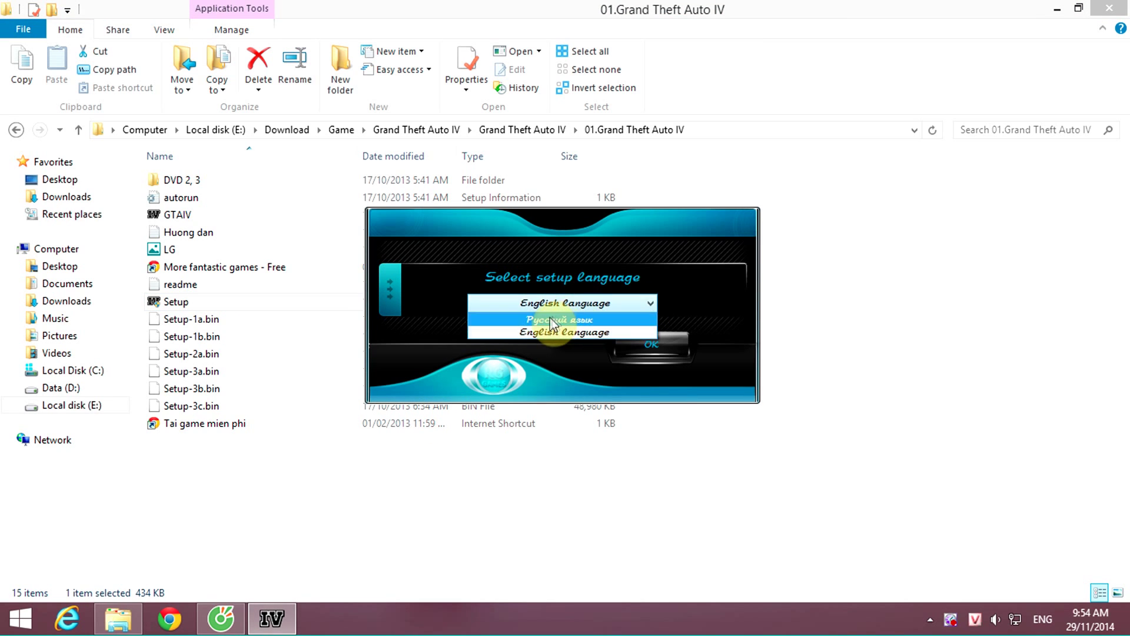
{"action": "left_click", "coordinate": [548, 319]}
{"action": "left_click", "coordinate": [553, 303]}
{"action": "left_click", "coordinate": [550, 331]}
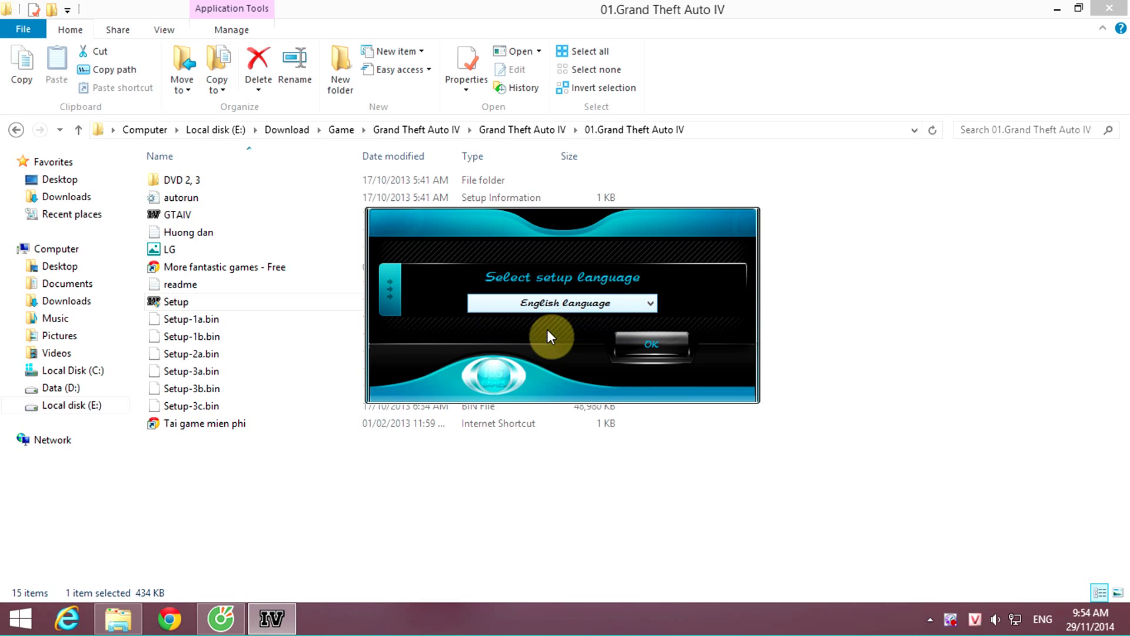
{"action": "left_click", "coordinate": [648, 349]}
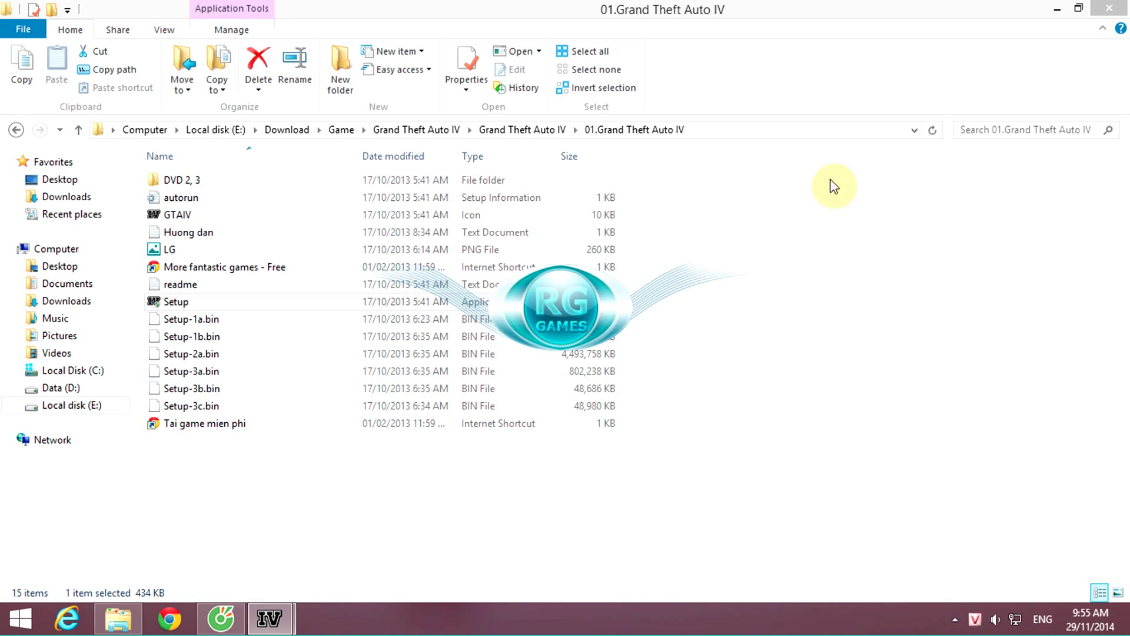
With the game folder window minimized, advance the setup wizard to the Catalogs page while lowering the system volume.
{"action": "left_click", "coordinate": [1056, 9]}
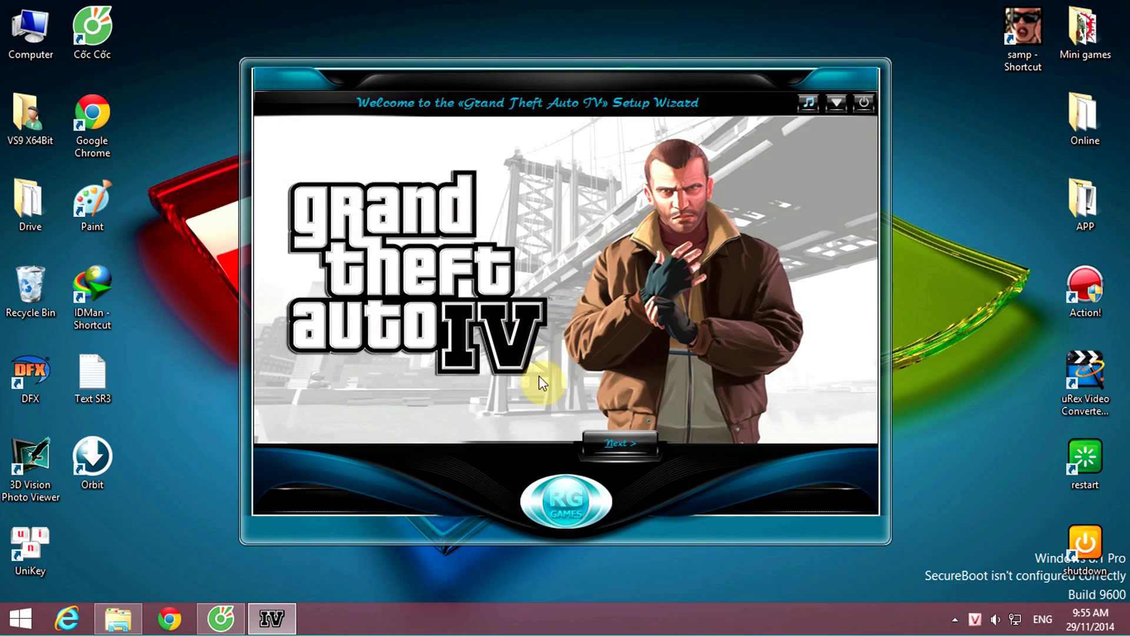
{"action": "left_click", "coordinate": [628, 453]}
{"action": "key", "text": "XF86AudioLowerVolume"}
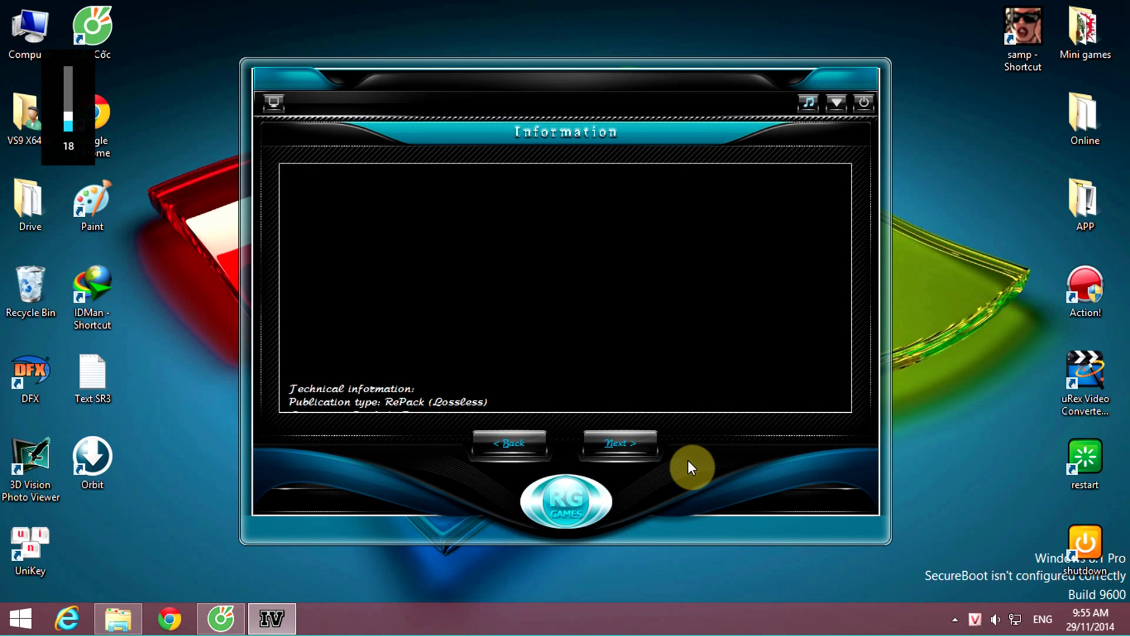
{"action": "left_click", "coordinate": [615, 443]}
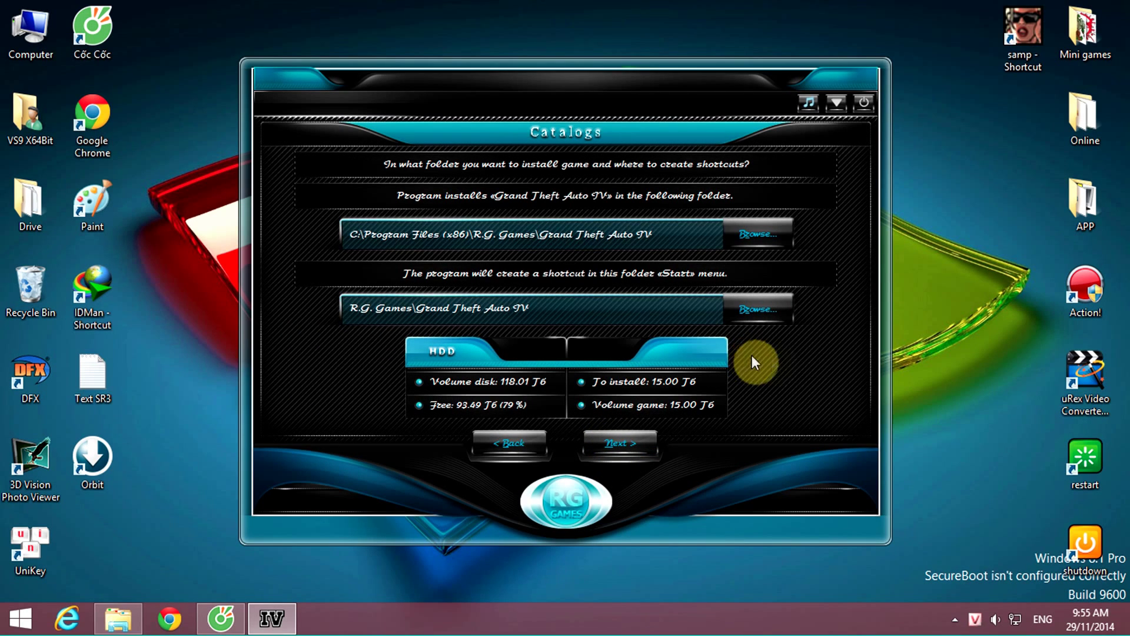
{"action": "key", "text": "XF86AudioLowerVolume"}
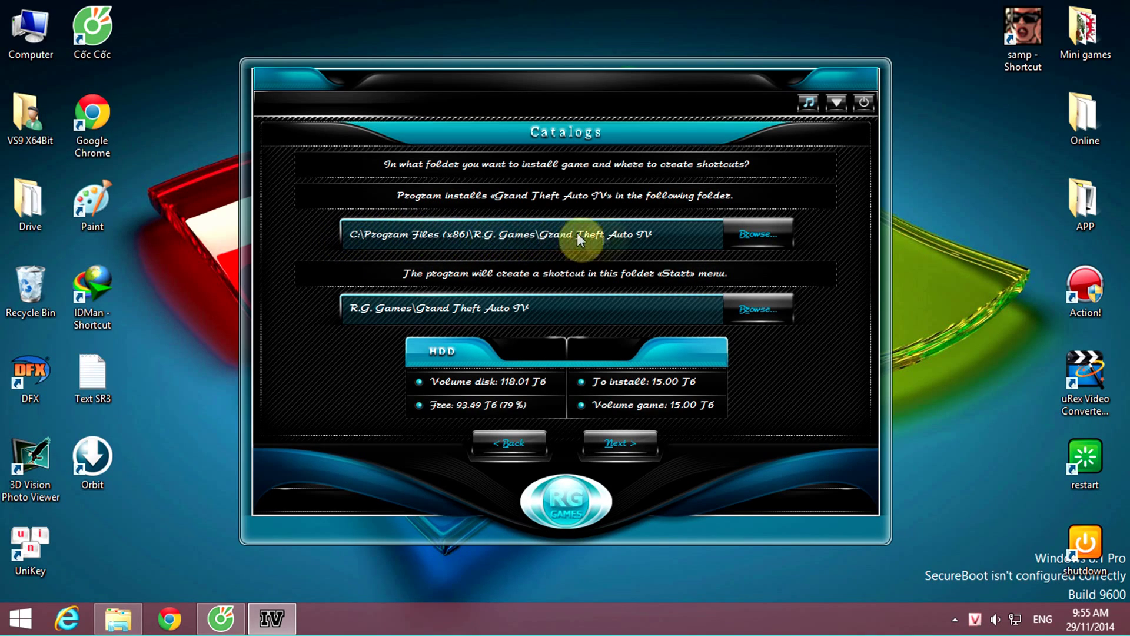
Set the installation folder to D:\Game\Grand Theft Auto IV and continue to the component selection.
{"action": "left_click", "coordinate": [751, 239]}
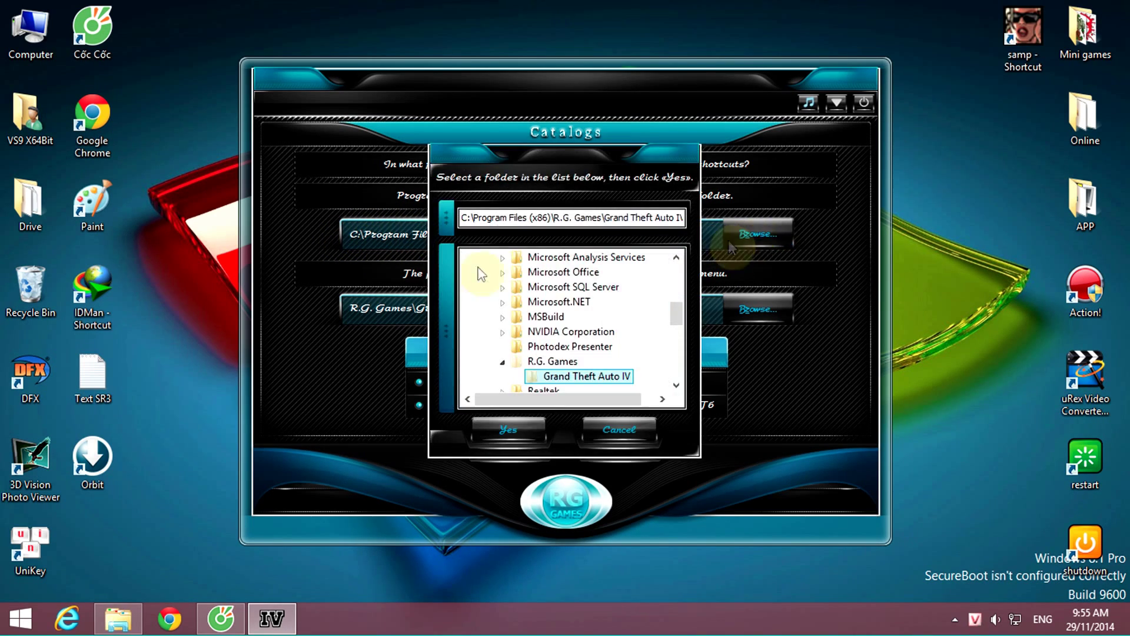
{"action": "left_click_drag", "start_coordinate": [676, 311], "coordinate": [675, 368]}
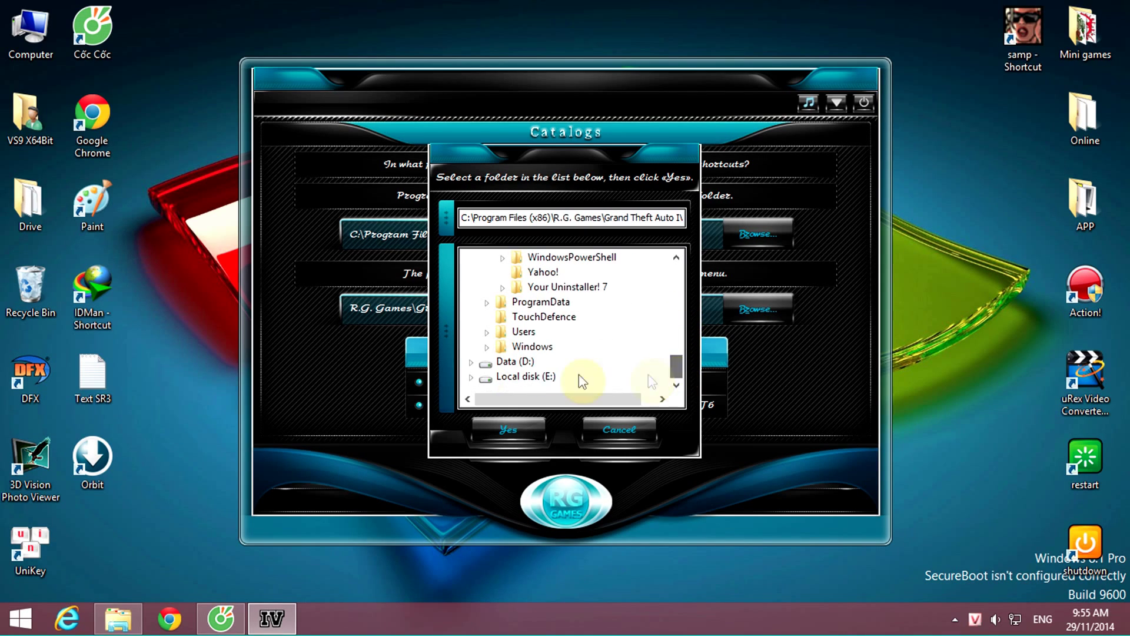
{"action": "left_click", "coordinate": [507, 361]}
{"action": "left_click", "coordinate": [472, 362]}
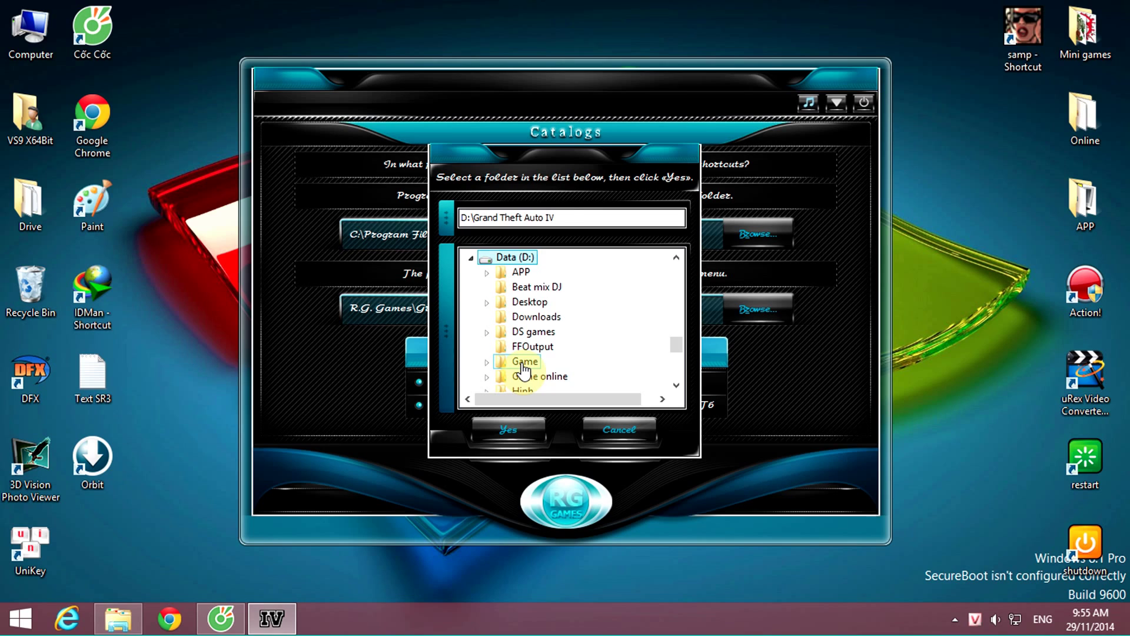
{"action": "left_click", "coordinate": [523, 363]}
{"action": "left_click", "coordinate": [512, 440]}
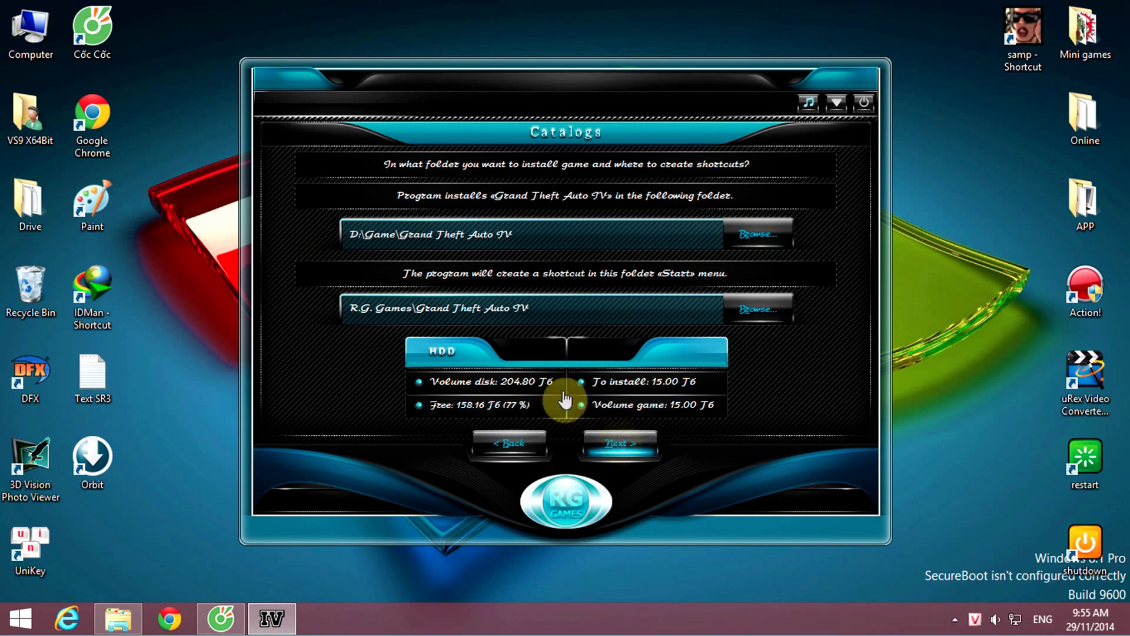
{"action": "left_click", "coordinate": [625, 451]}
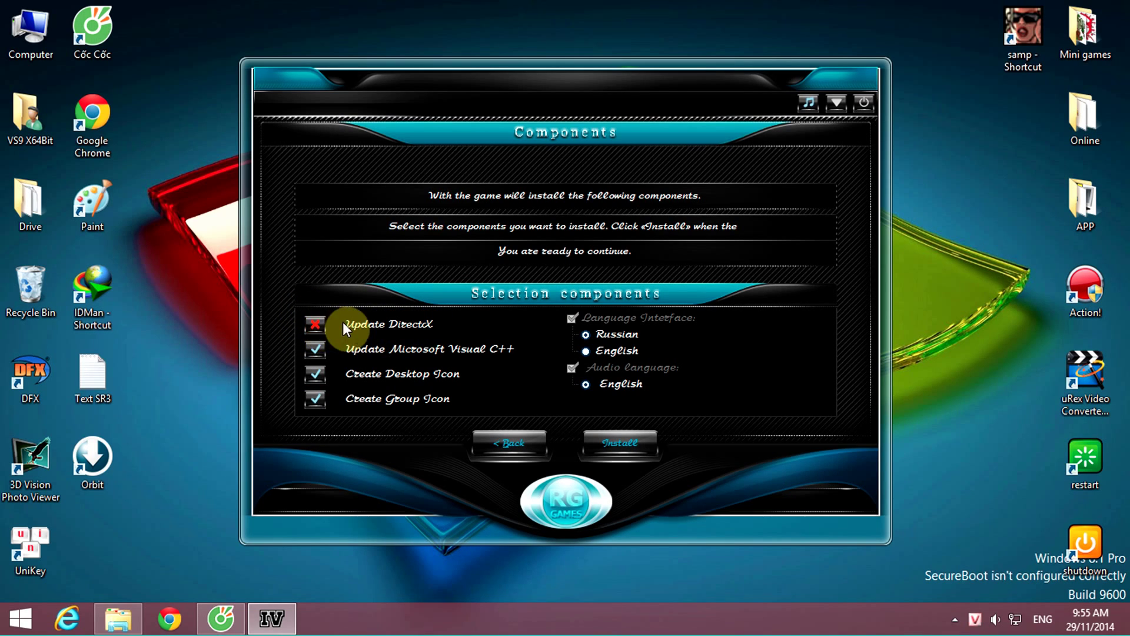
Exclude Update DirectX, Update Microsoft Visual C++ and Create Group Icon from the installation components, keeping Create Desktop Icon.
{"action": "left_click", "coordinate": [316, 323]}
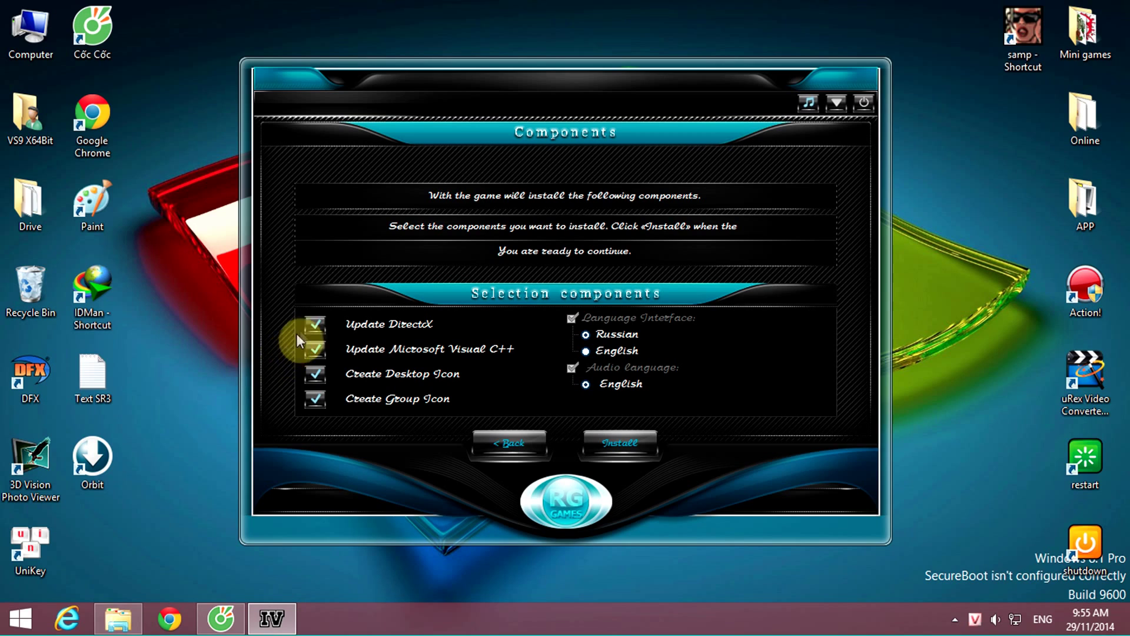
{"action": "left_click", "coordinate": [316, 324]}
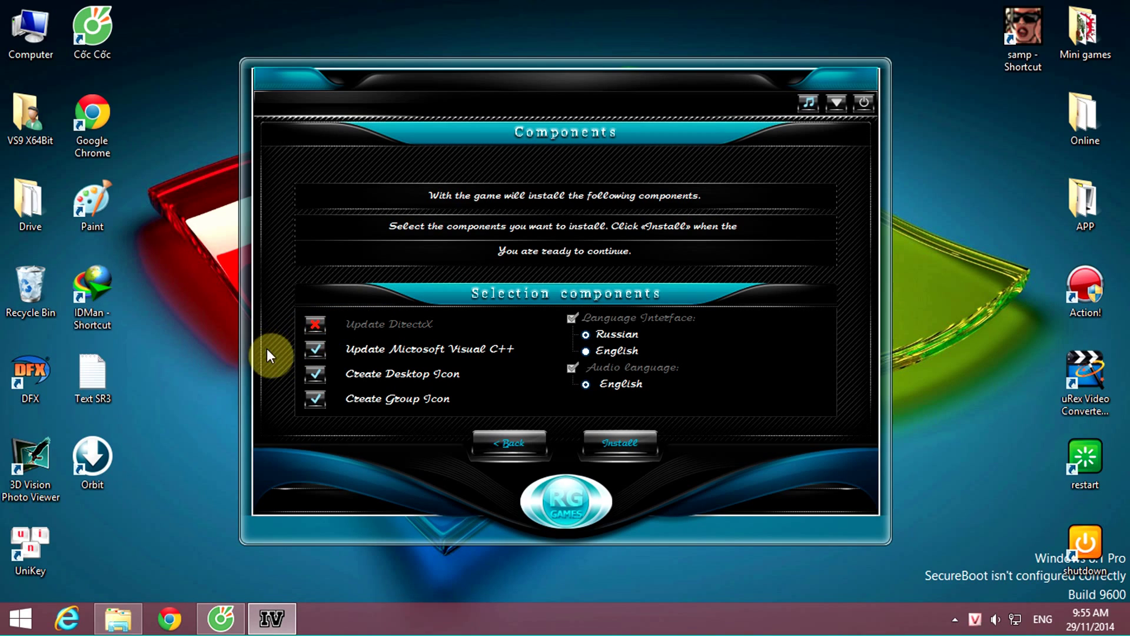
{"action": "left_click", "coordinate": [328, 323]}
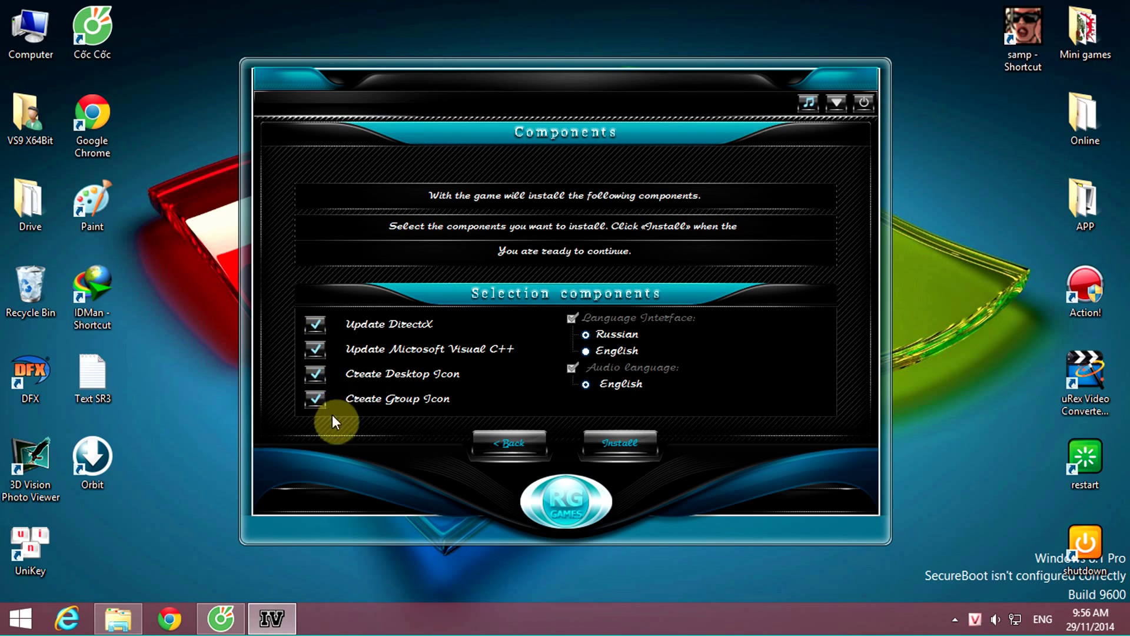
{"action": "left_click", "coordinate": [315, 325]}
{"action": "left_click", "coordinate": [320, 400]}
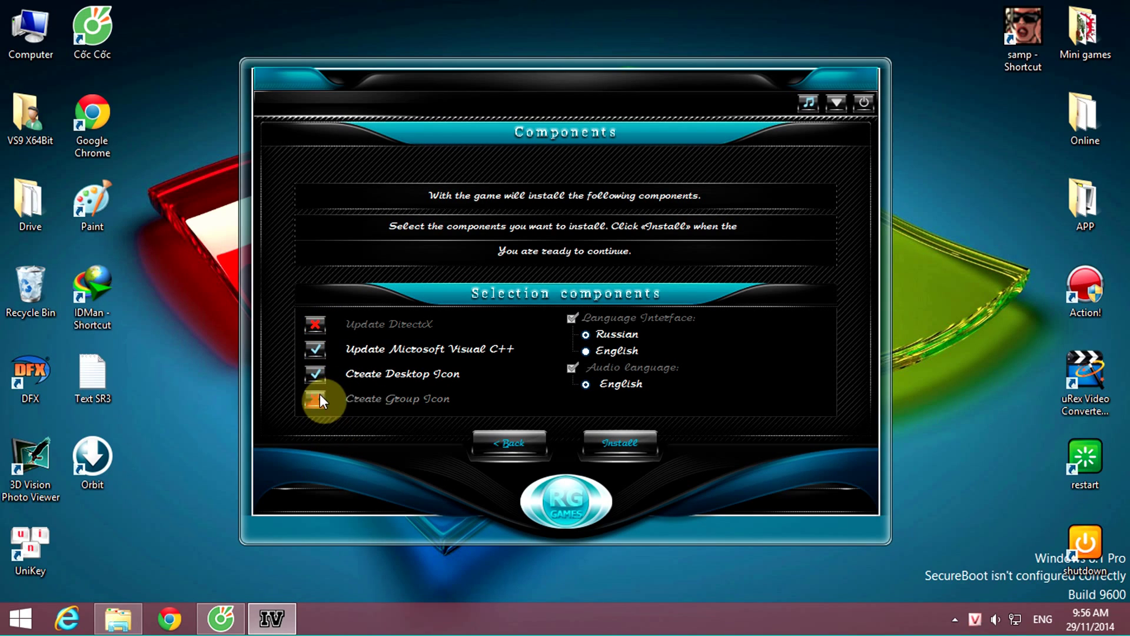
{"action": "left_click", "coordinate": [318, 351]}
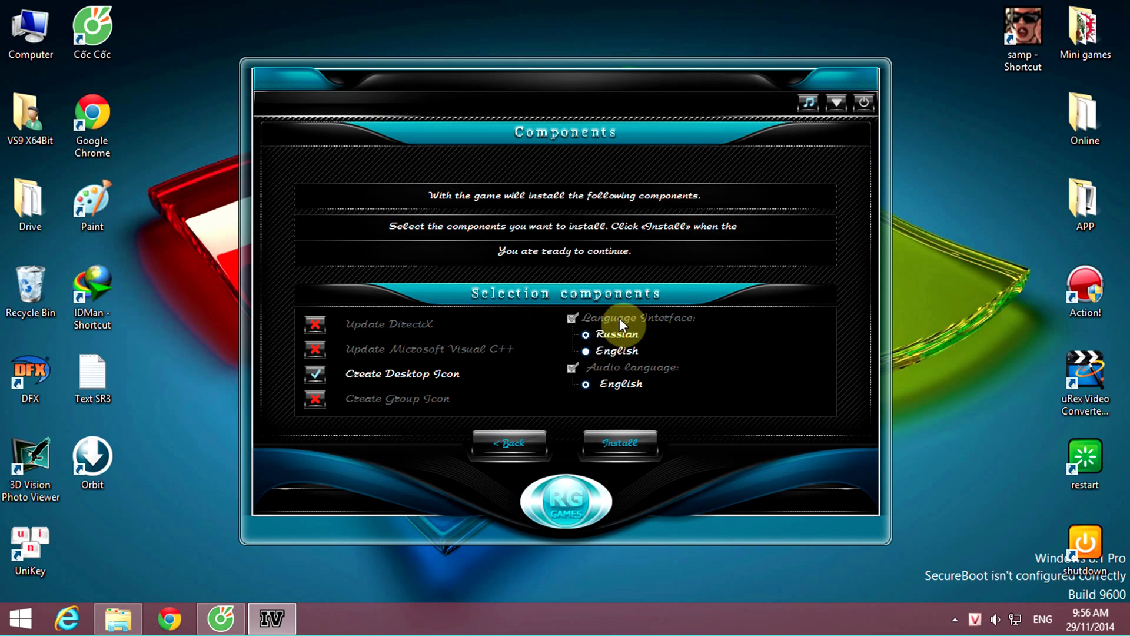
Choose English as the game's interface language.
{"action": "left_click", "coordinate": [586, 351]}
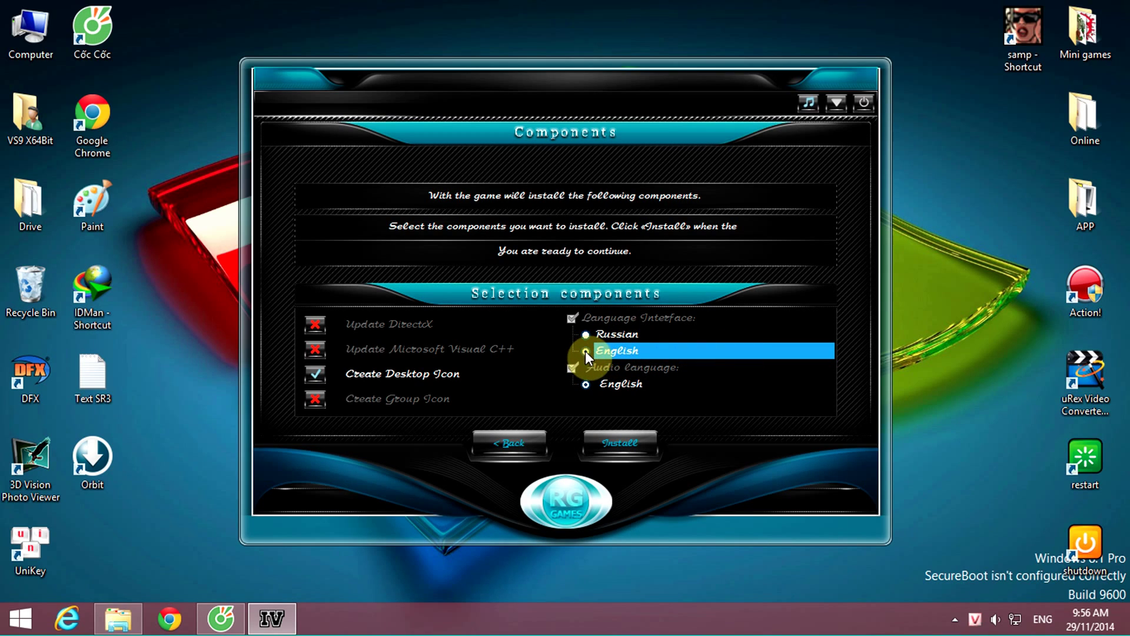
{"action": "left_click", "coordinate": [586, 334]}
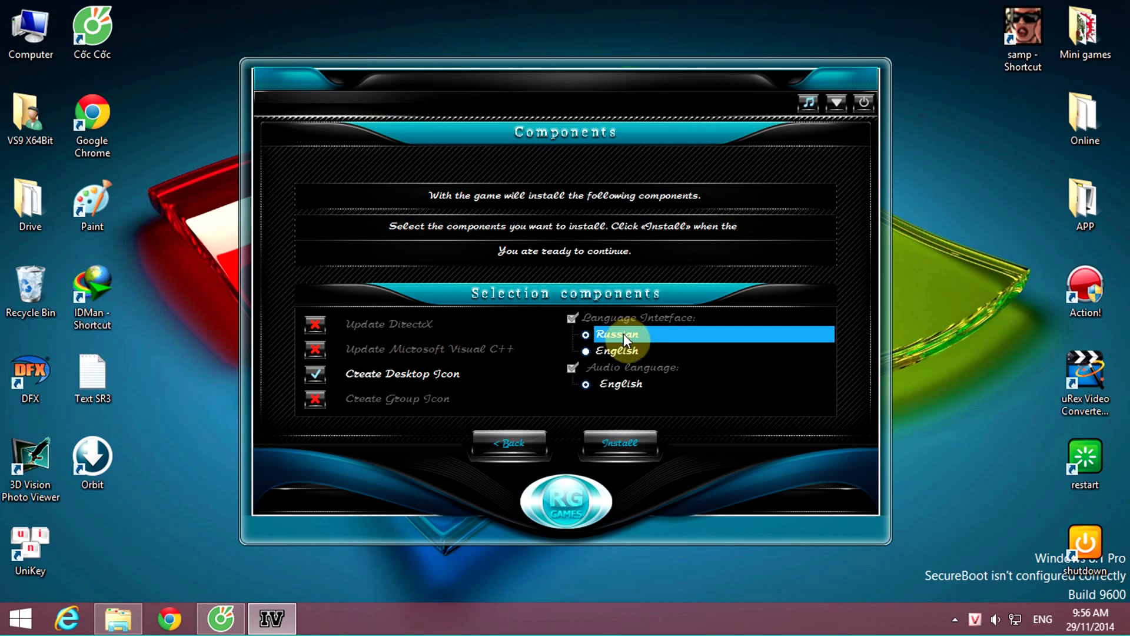
{"action": "left_click", "coordinate": [586, 352]}
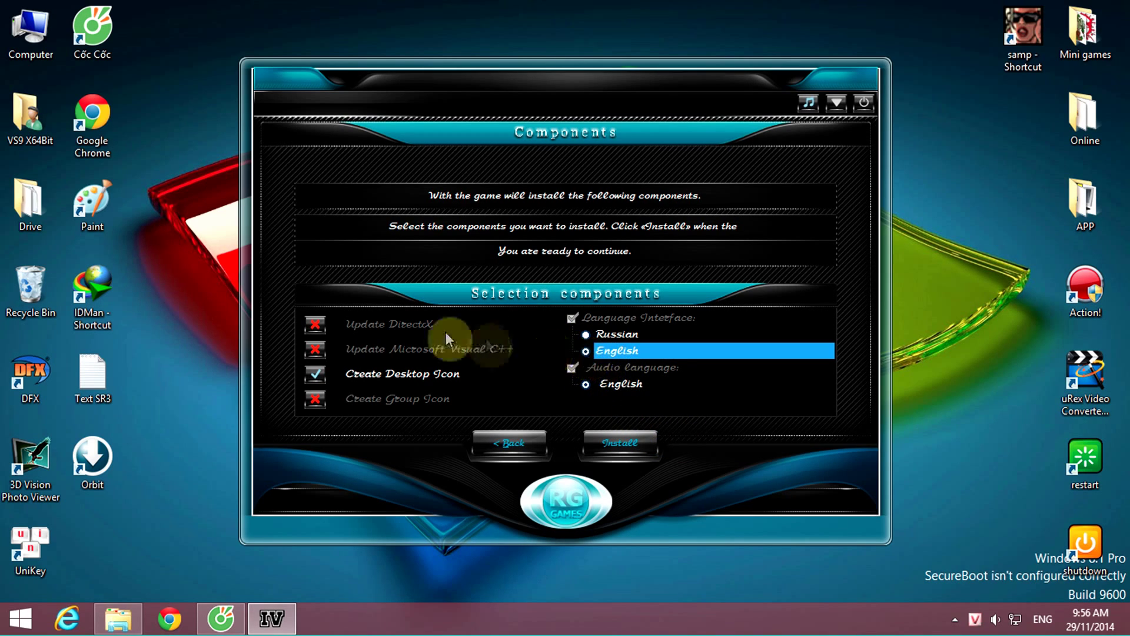
Install the game with the chosen components and finish the setup wizard once installation completes.
{"action": "left_click", "coordinate": [625, 446]}
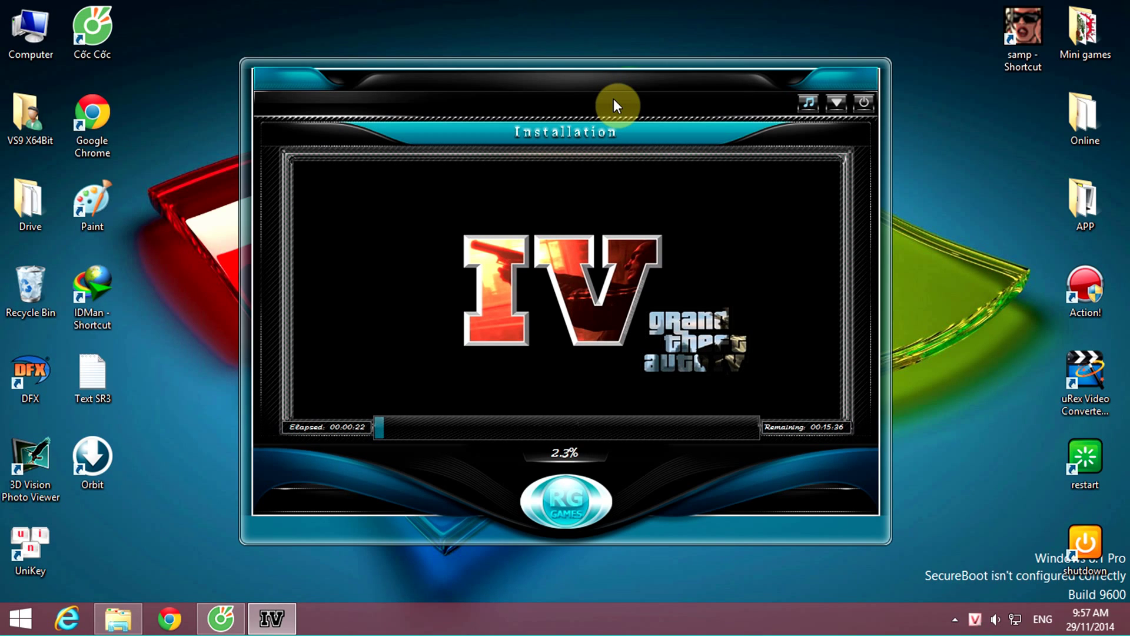
{"action": "left_click_drag", "start_coordinate": [598, 95], "coordinate": [585, 91]}
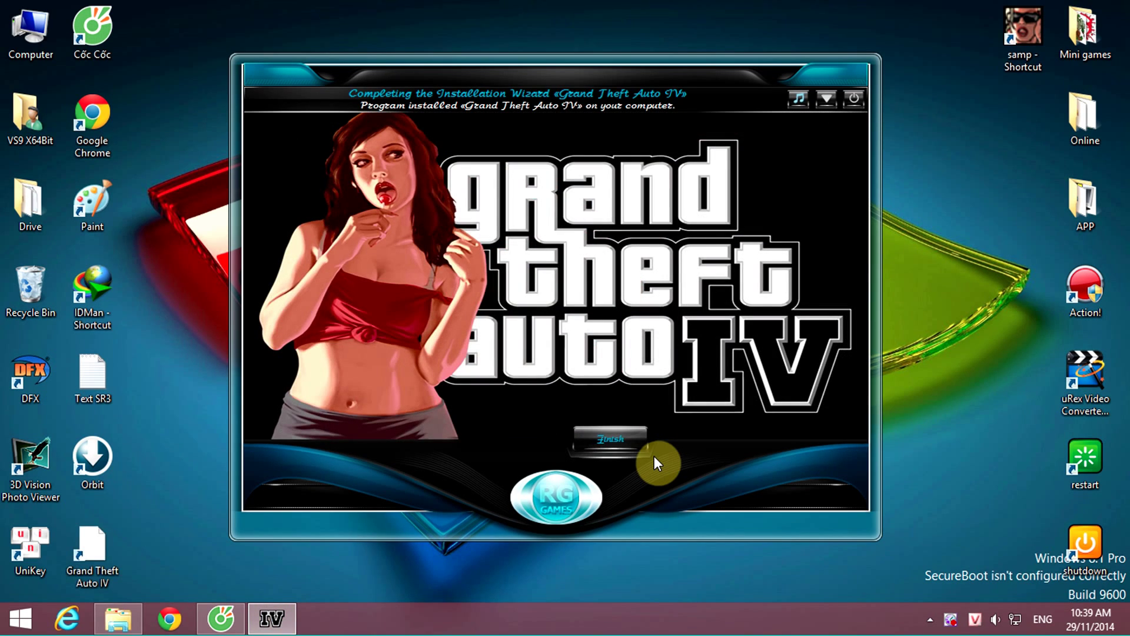
{"action": "left_click", "coordinate": [611, 439]}
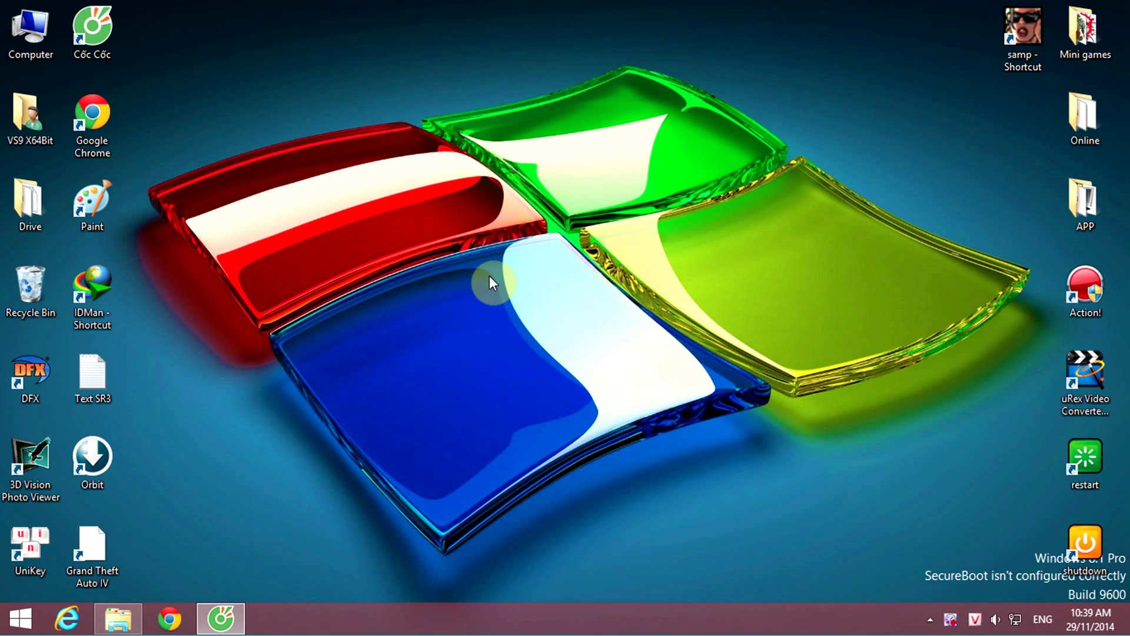
Open the properties of the Grand Theft Auto IV desktop shortcut and start browsing for a replacement icon file.
{"action": "left_click", "coordinate": [93, 549]}
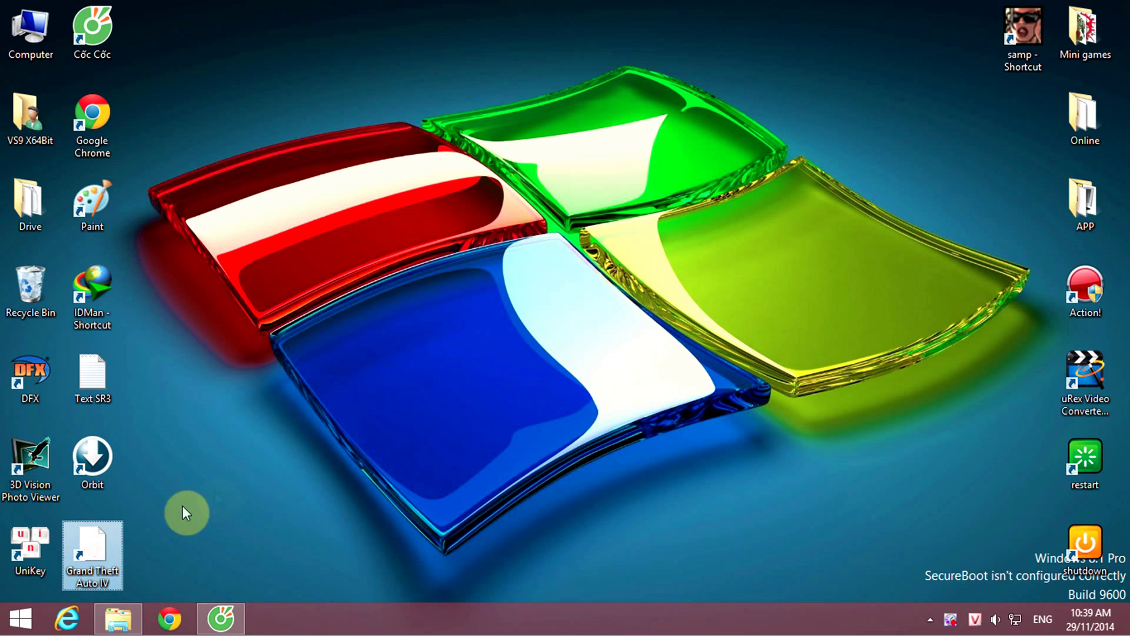
{"action": "right_click", "coordinate": [102, 549]}
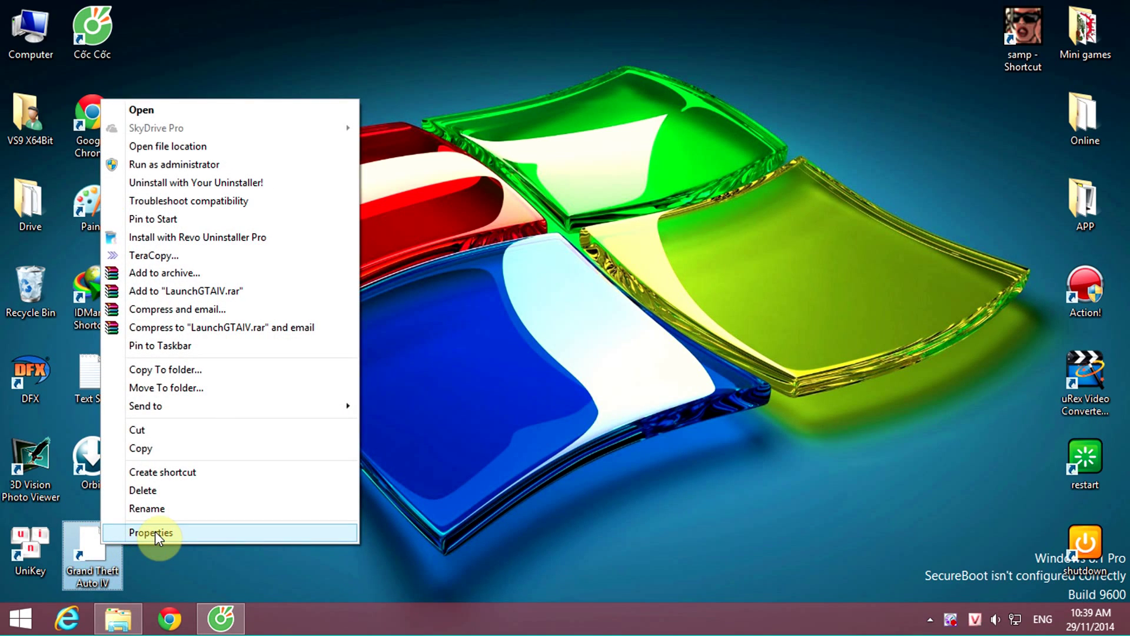
{"action": "left_click", "coordinate": [154, 531]}
{"action": "left_click", "coordinate": [275, 461]}
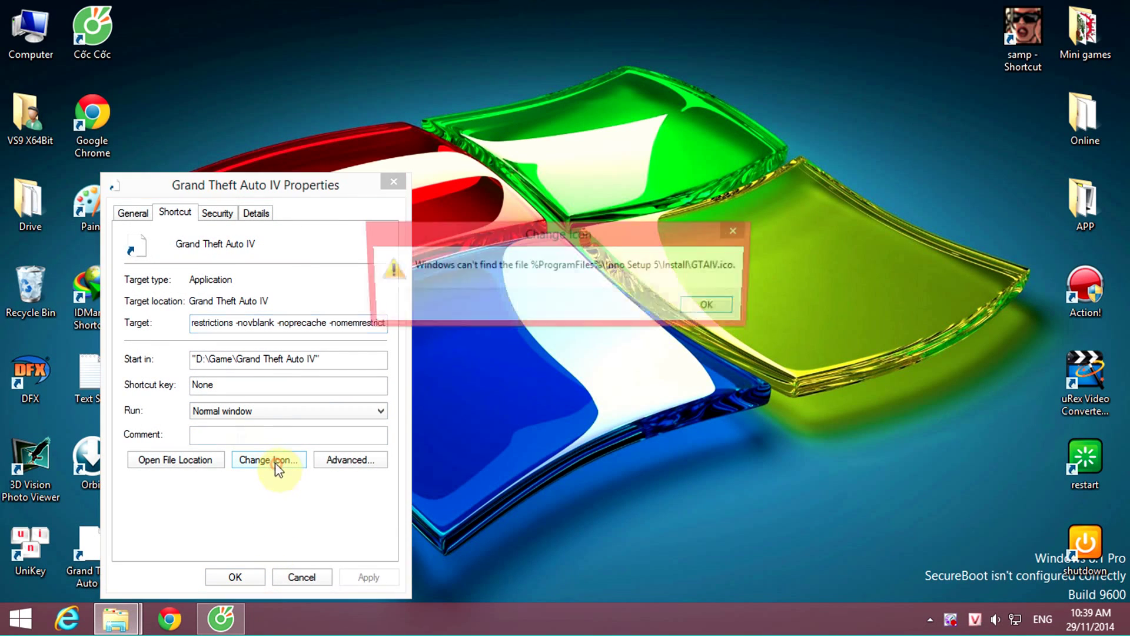
{"action": "left_click", "coordinate": [724, 309]}
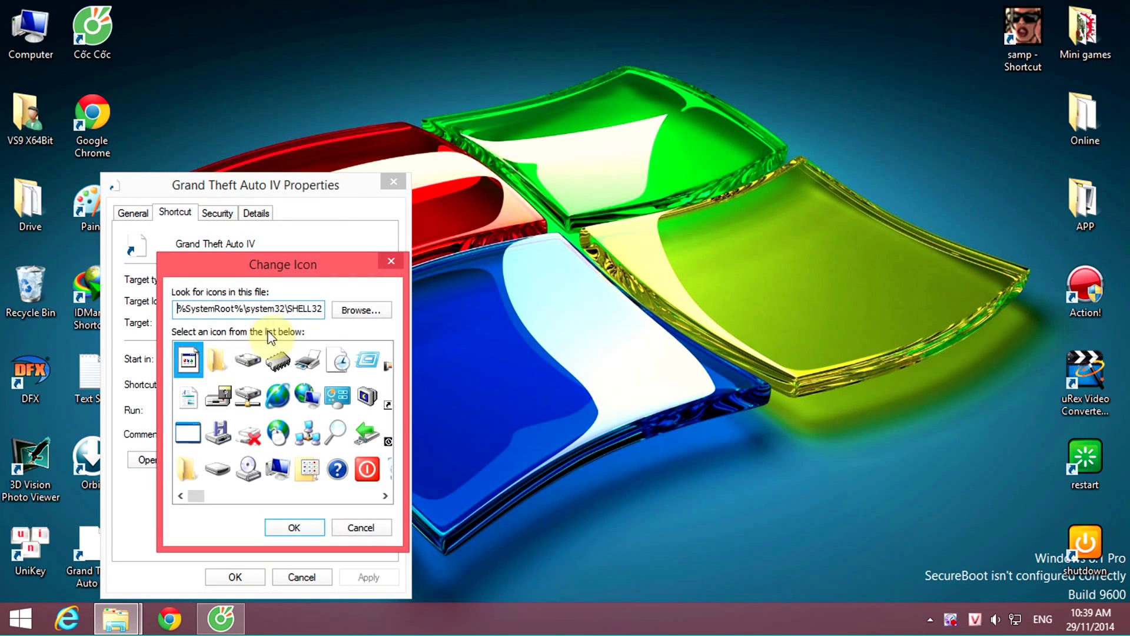
{"action": "left_click", "coordinate": [376, 310]}
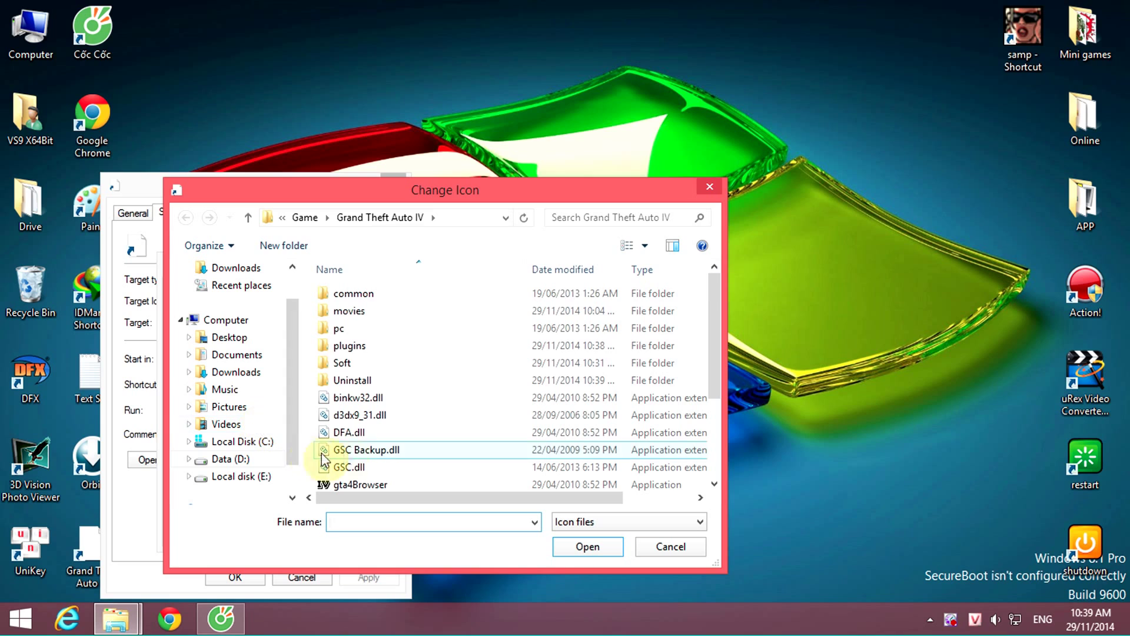
Use the icon of the GTAIV application from the game folder for the shortcut and save its properties.
{"action": "scroll", "coordinate": [376, 353], "scroll_direction": "down", "scroll_amount": 2}
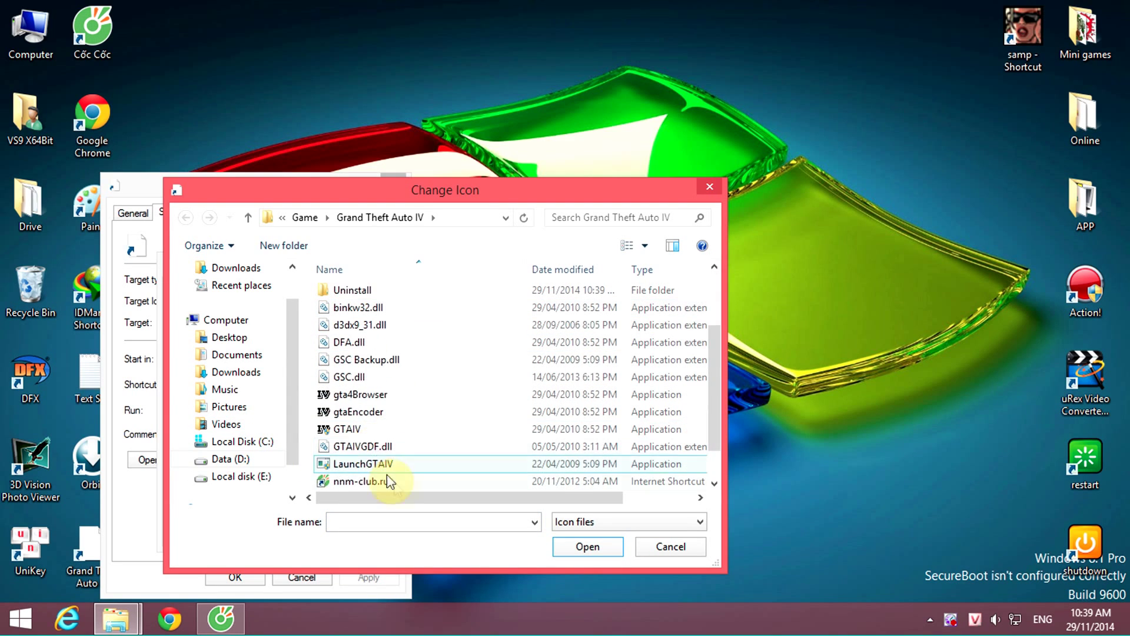
{"action": "left_click", "coordinate": [360, 429]}
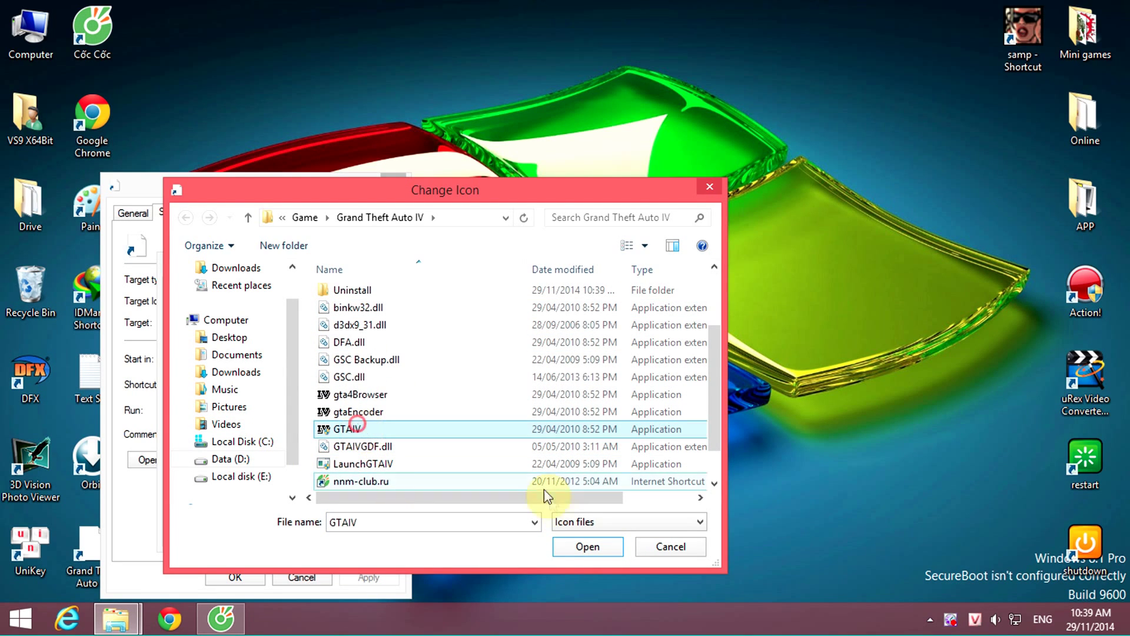
{"action": "left_click", "coordinate": [366, 422]}
{"action": "left_click", "coordinate": [362, 427]}
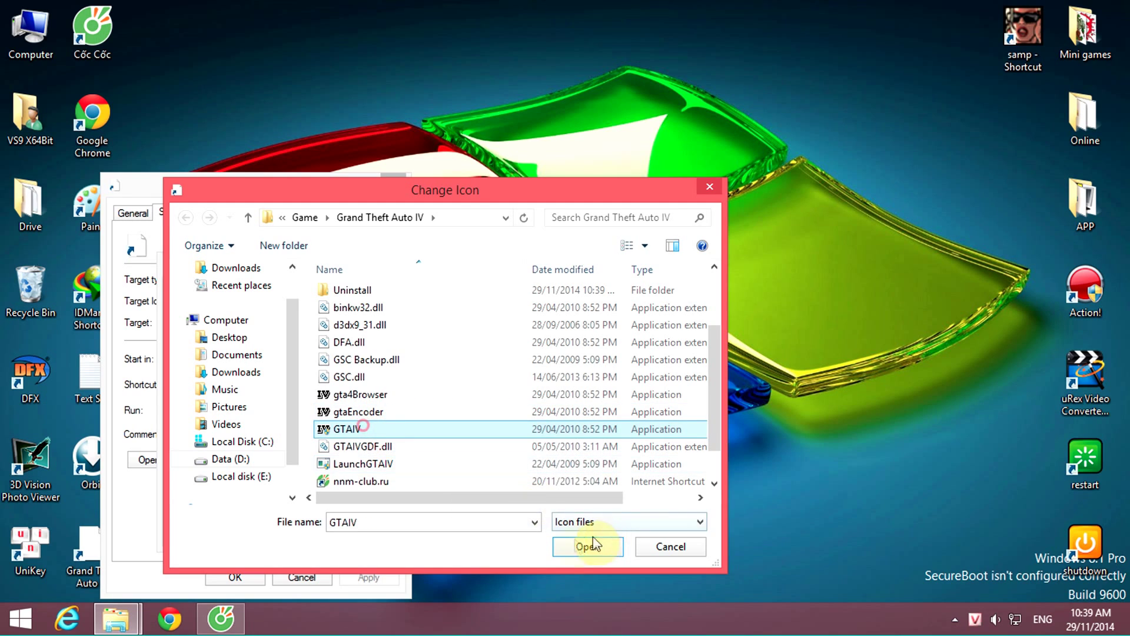
{"action": "left_click", "coordinate": [593, 538]}
{"action": "left_click", "coordinate": [303, 521]}
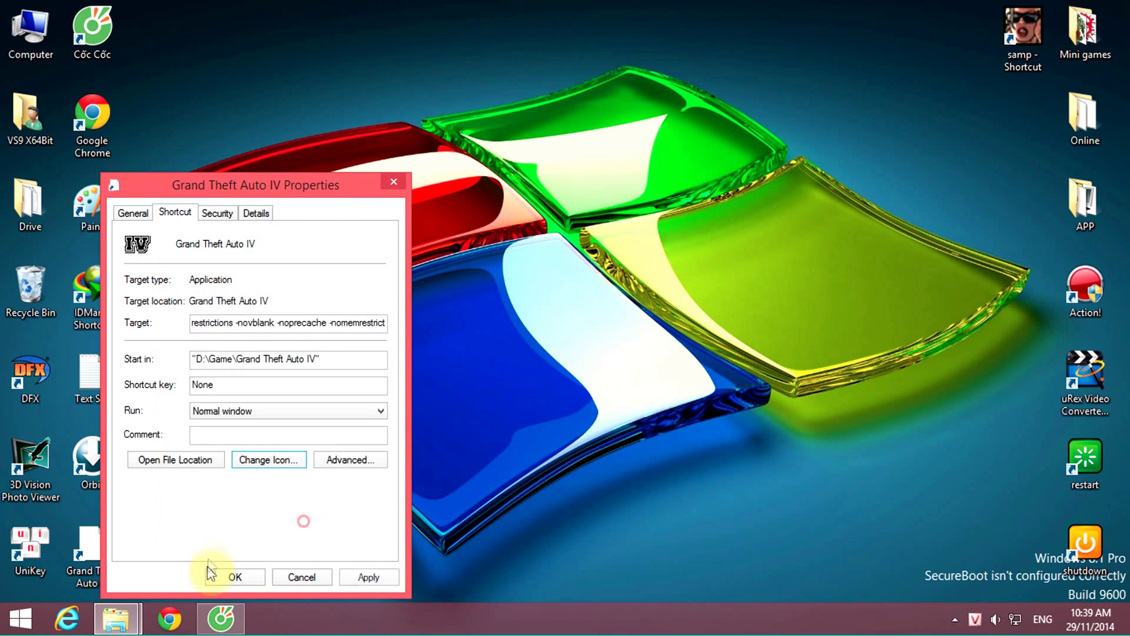
{"action": "left_click", "coordinate": [222, 575]}
{"action": "left_click", "coordinate": [278, 411]}
Move the Grand Theft Auto IV desktop shortcut directly below the samp - Shortcut icon.
{"action": "left_click", "coordinate": [91, 527]}
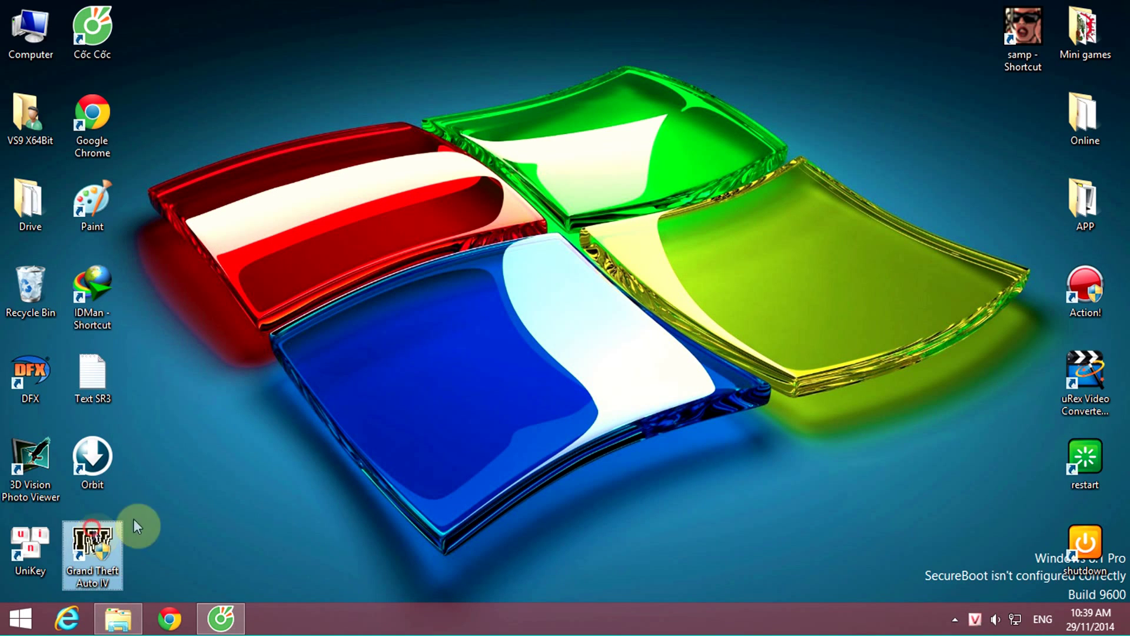
{"action": "left_click_drag", "start_coordinate": [94, 539], "coordinate": [1007, 128]}
{"action": "right_click", "coordinate": [546, 126]}
{"action": "left_click", "coordinate": [567, 177]}
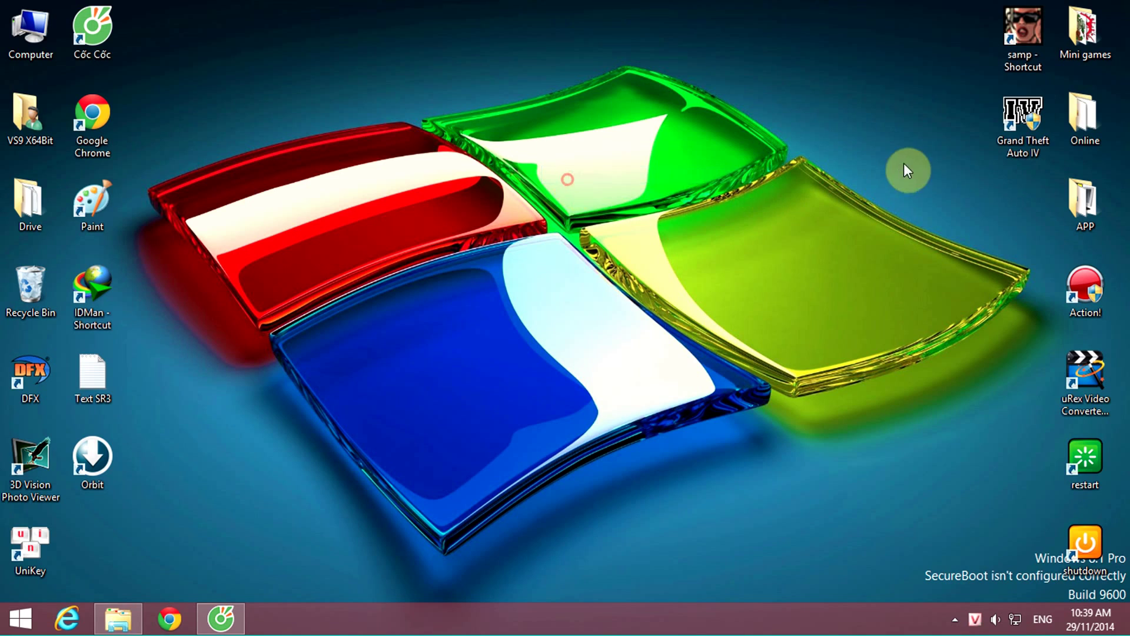
{"action": "left_click", "coordinate": [1027, 114]}
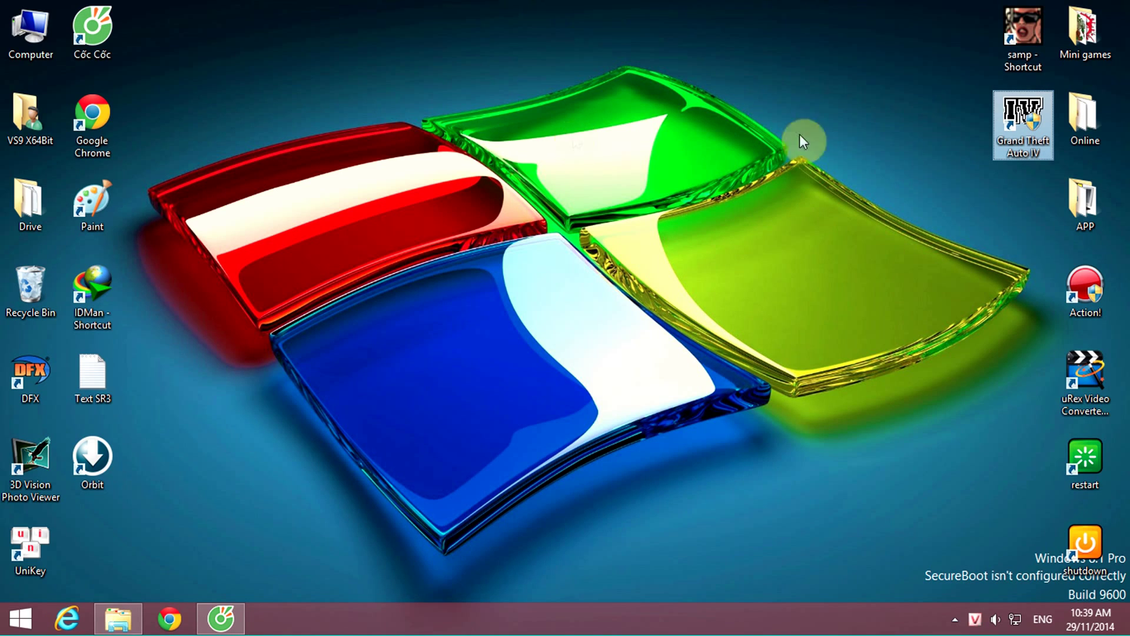
{"action": "left_click", "coordinate": [819, 129]}
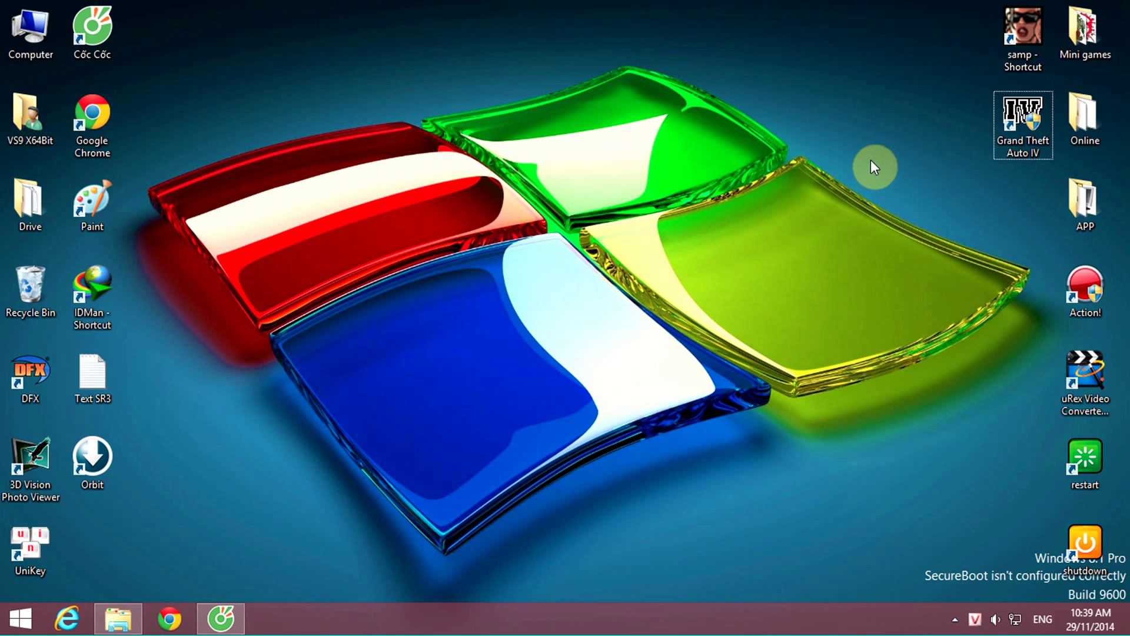
{"action": "left_click", "coordinate": [1015, 124]}
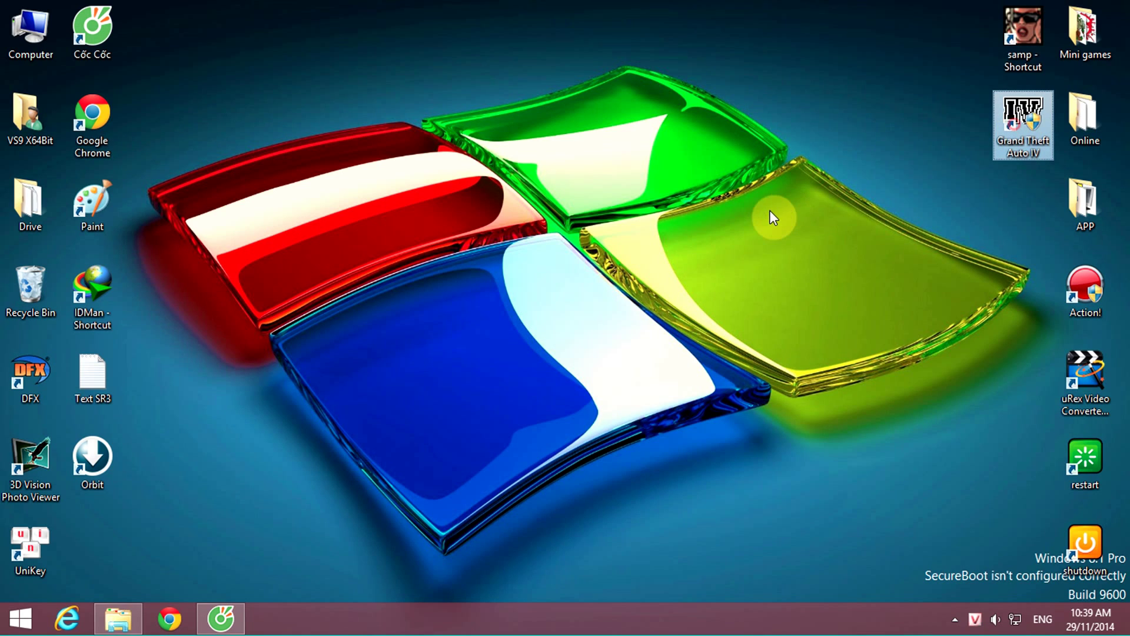
{"action": "left_click", "coordinate": [746, 235]}
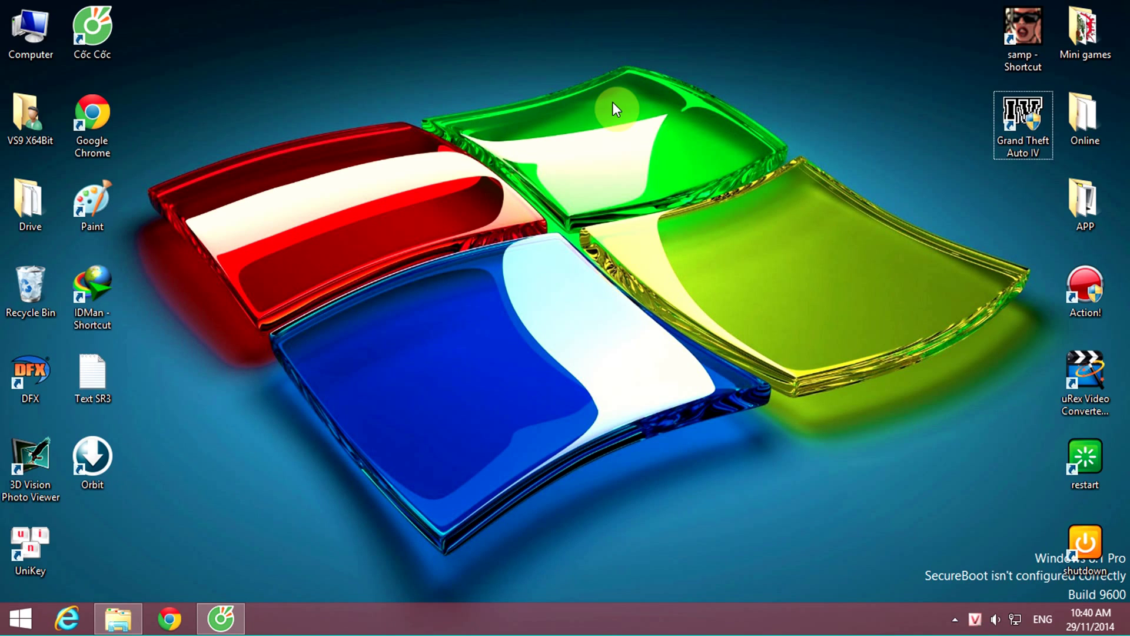
{"action": "left_click_drag", "start_coordinate": [140, 51], "coordinate": [176, 93]}
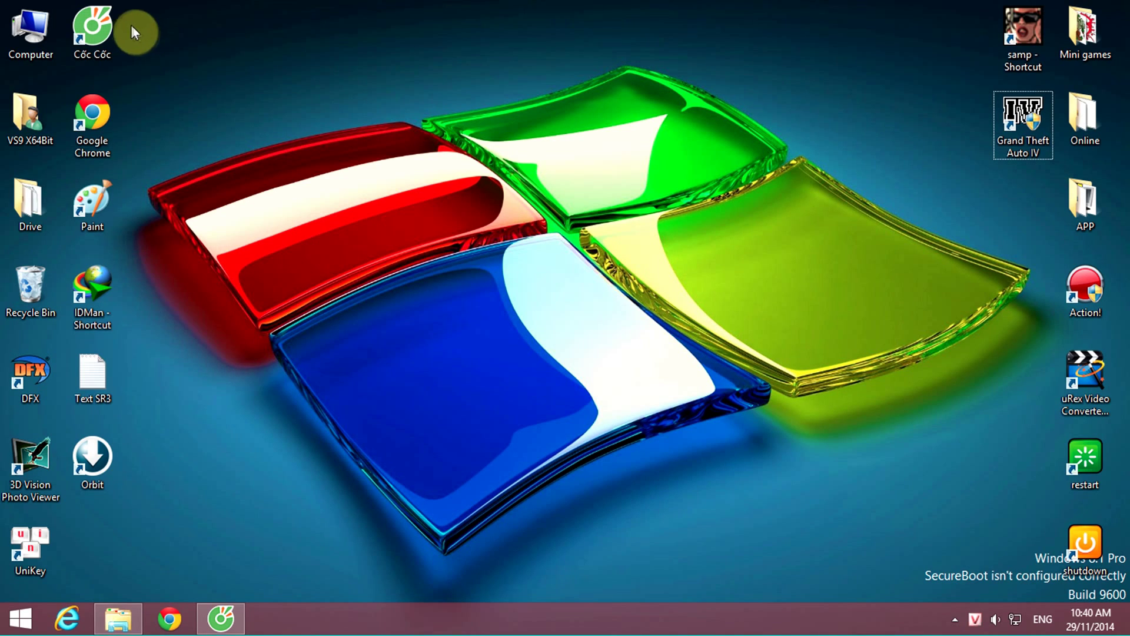
{"action": "left_click_drag", "start_coordinate": [133, 21], "coordinate": [930, 581]}
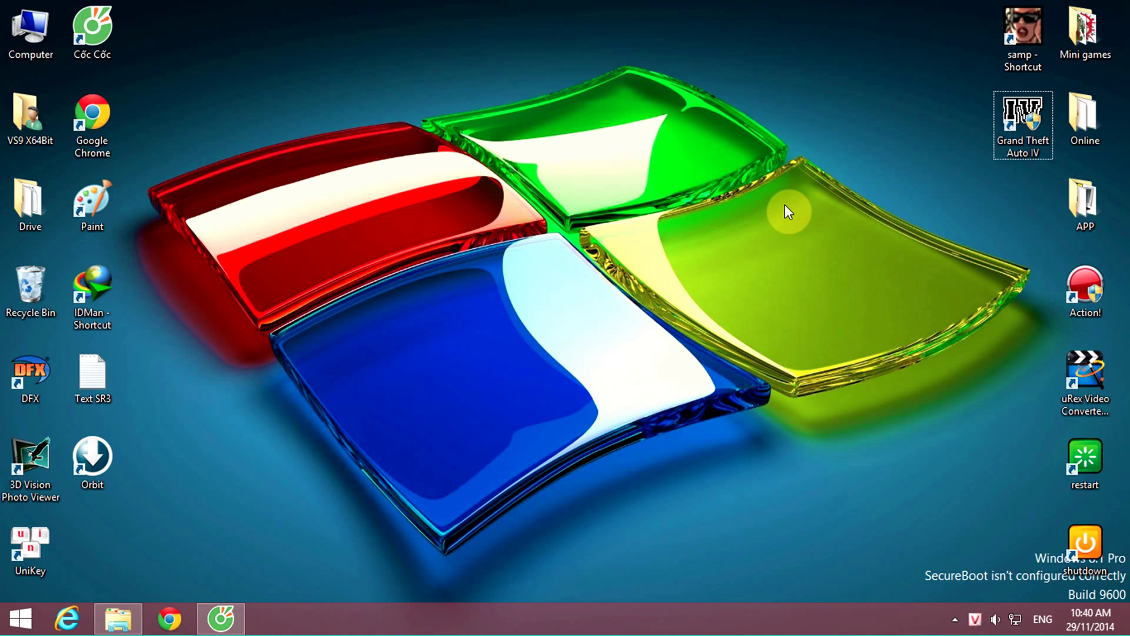